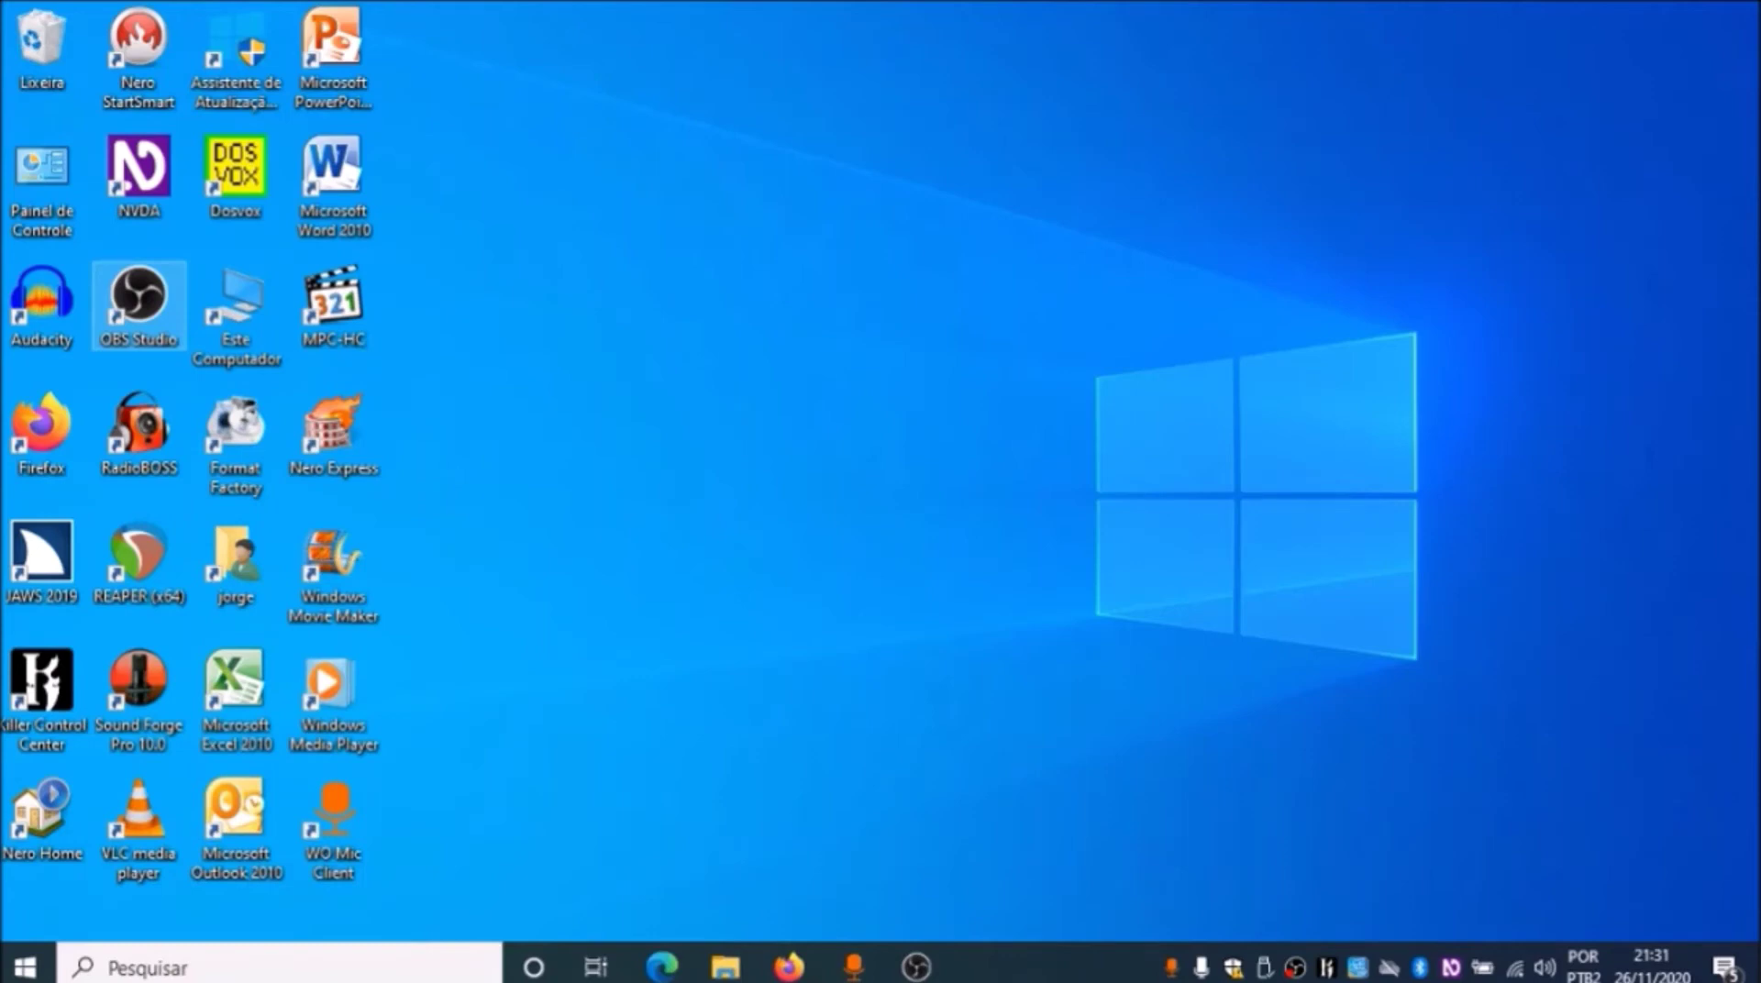
# Launch Audacity from its desktop shortcut
pyautogui.click(41, 307)
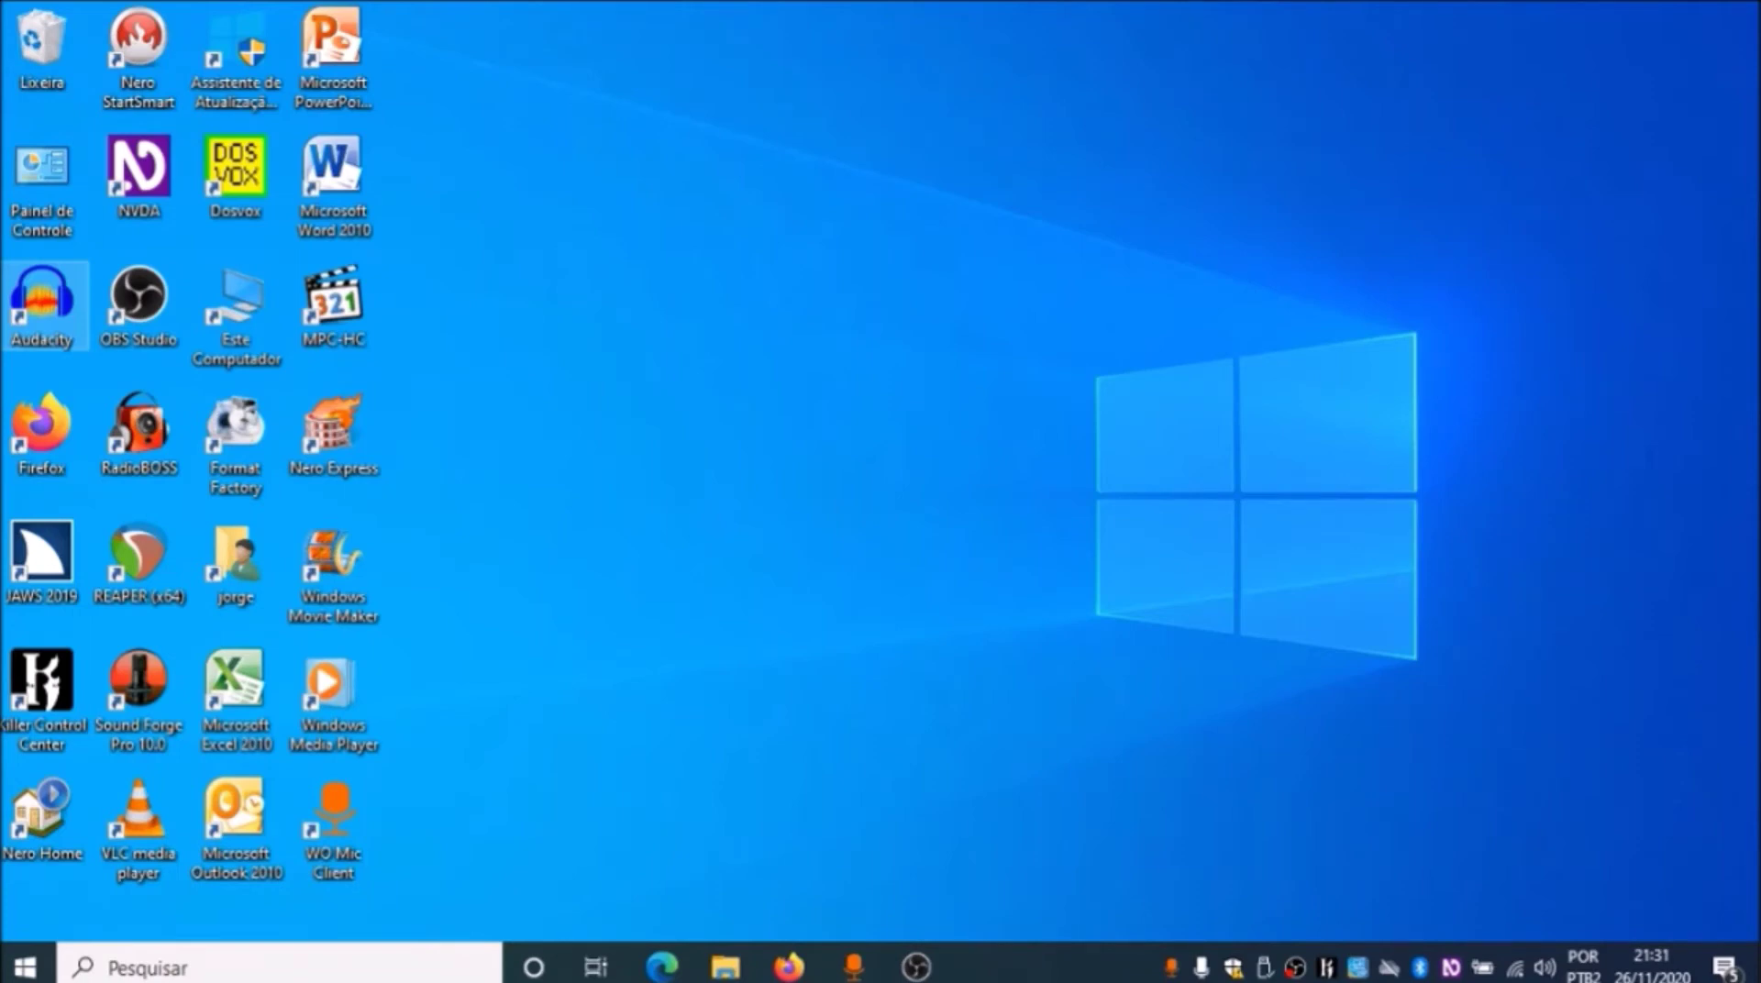
pyautogui.hotkey('shift', 'F10')
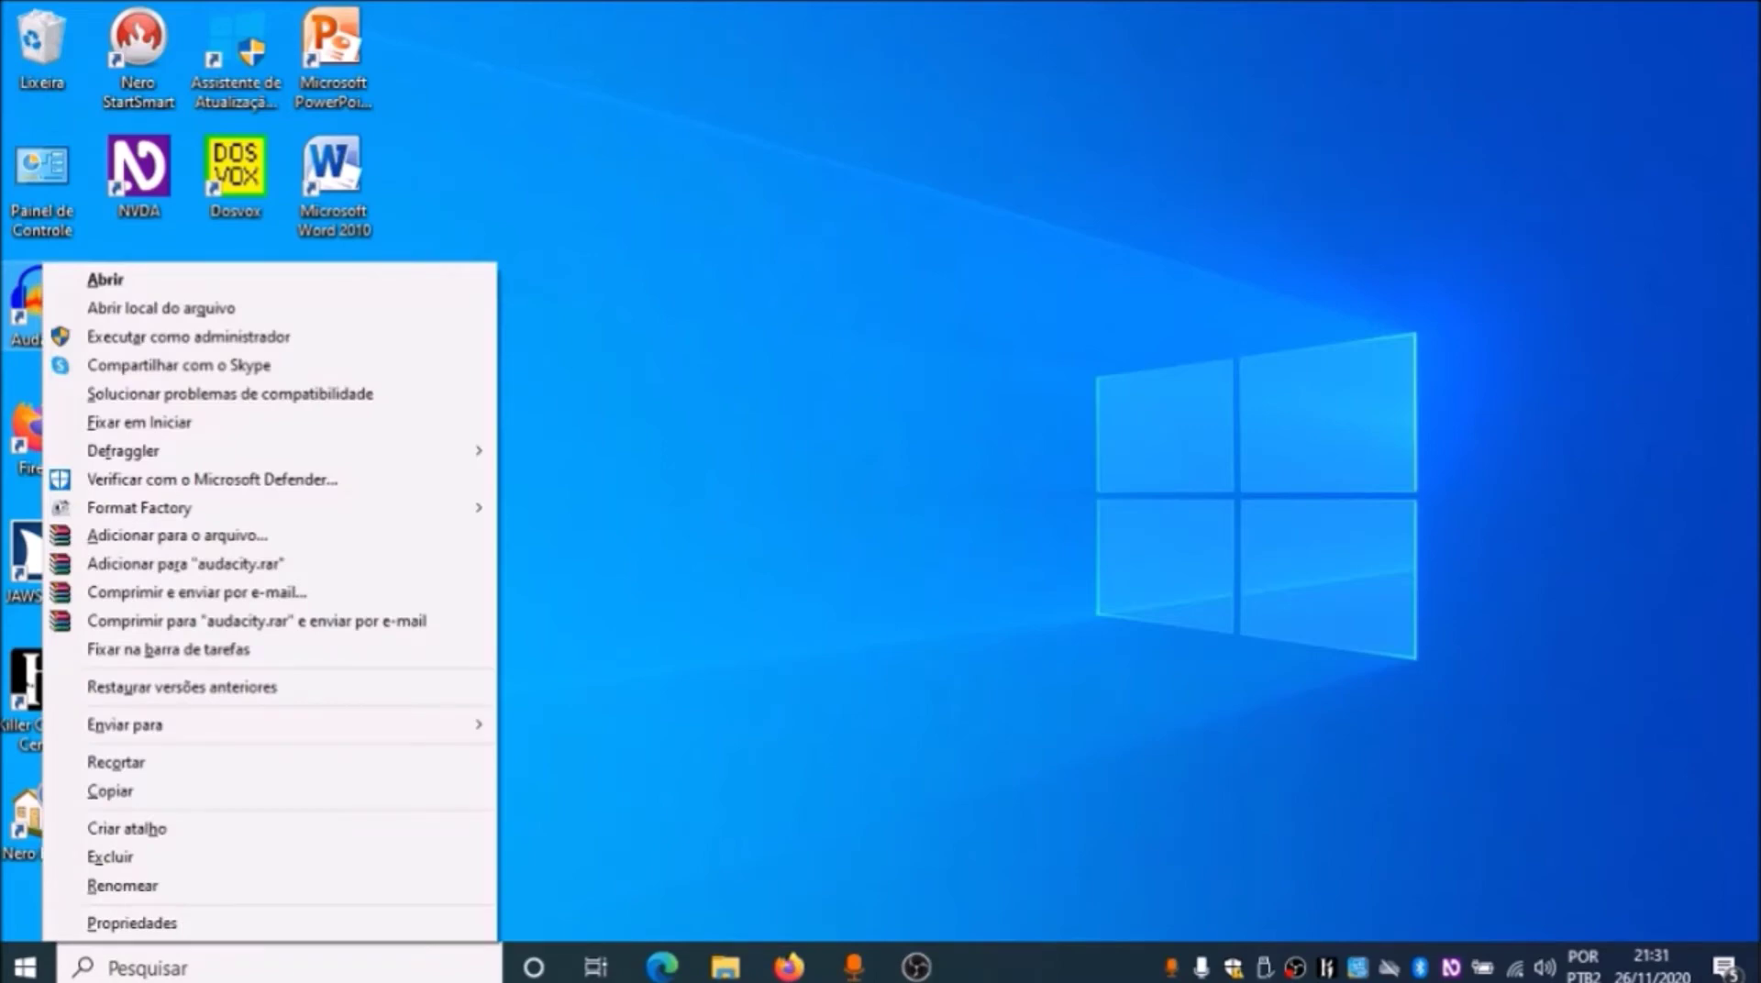
pyautogui.press('Down')
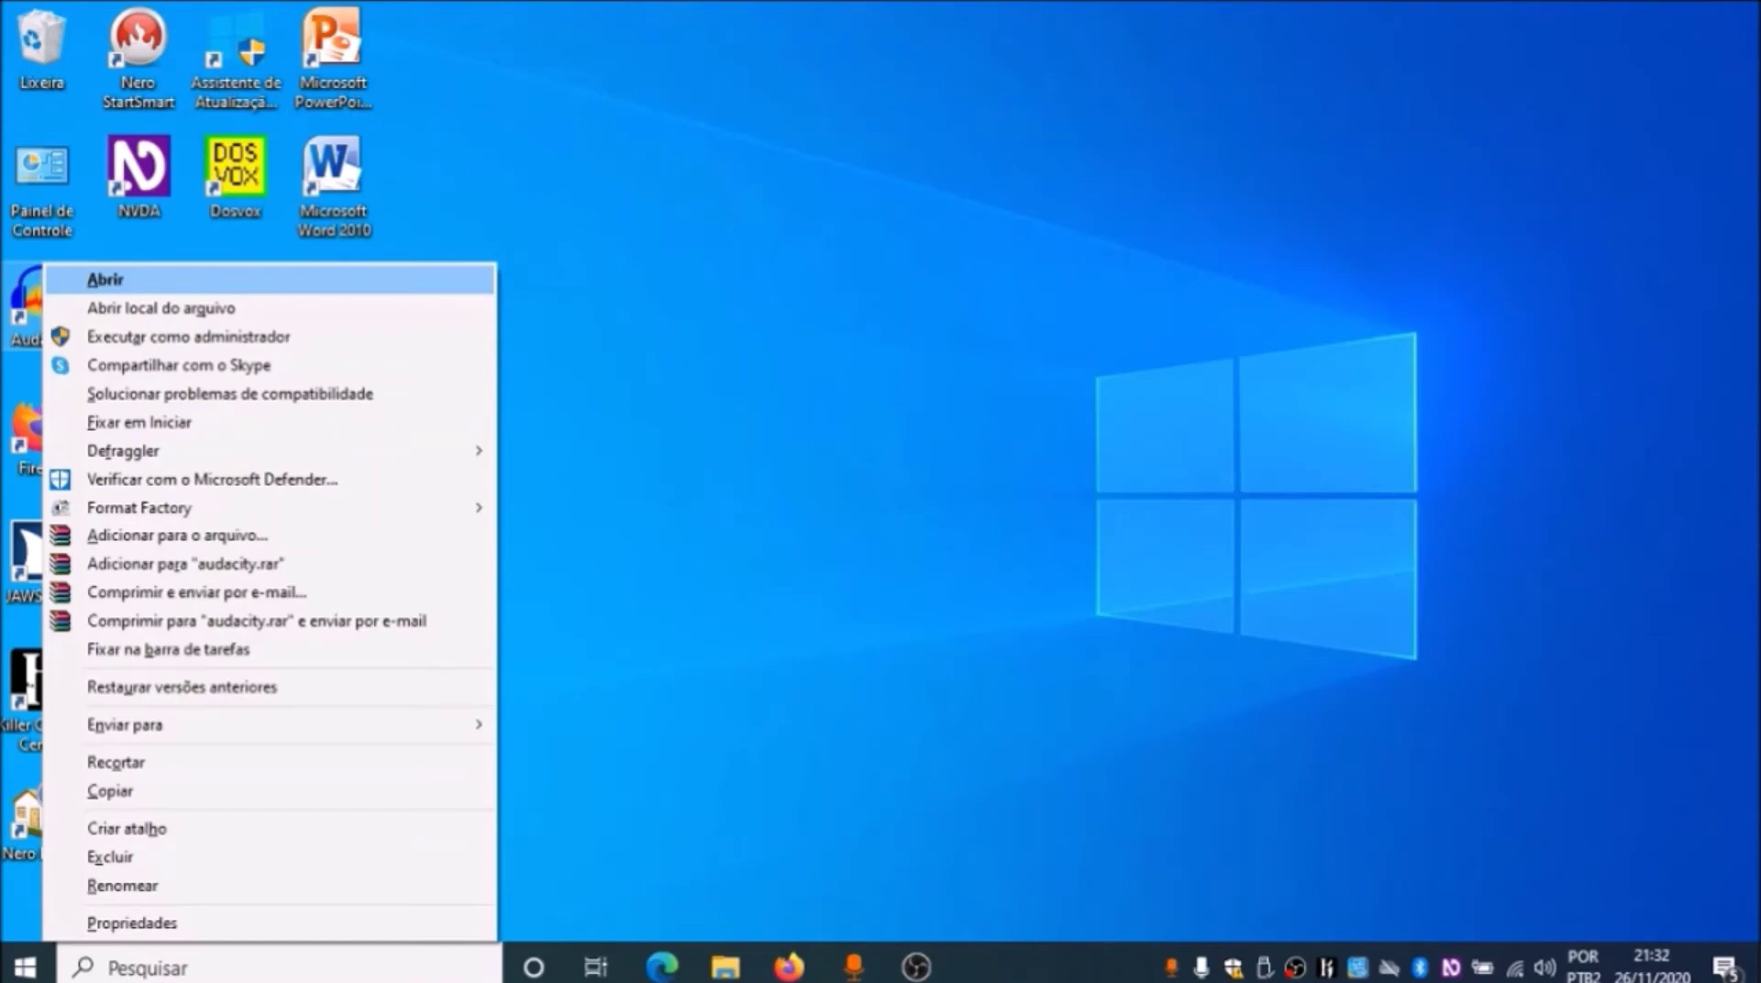
pyautogui.press('Return')
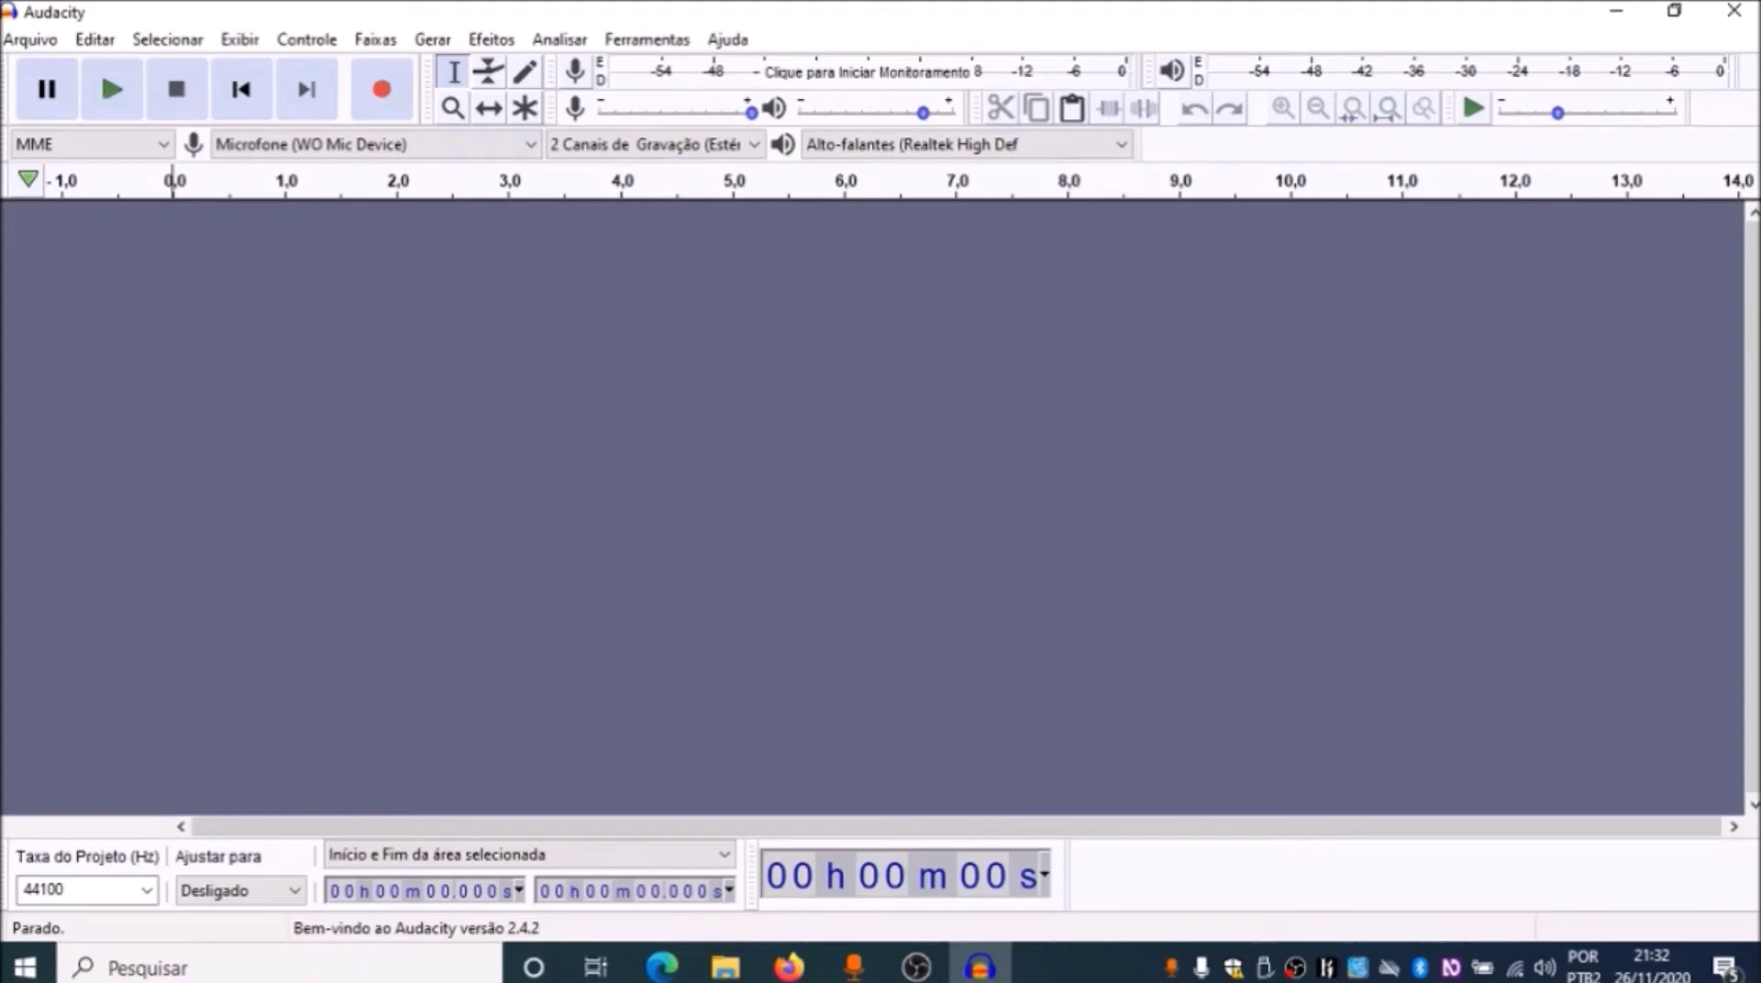
# Open the recording preferences and set the sound-activated recording level to -50 dB
pyautogui.hotkey('ctrl', 'p')
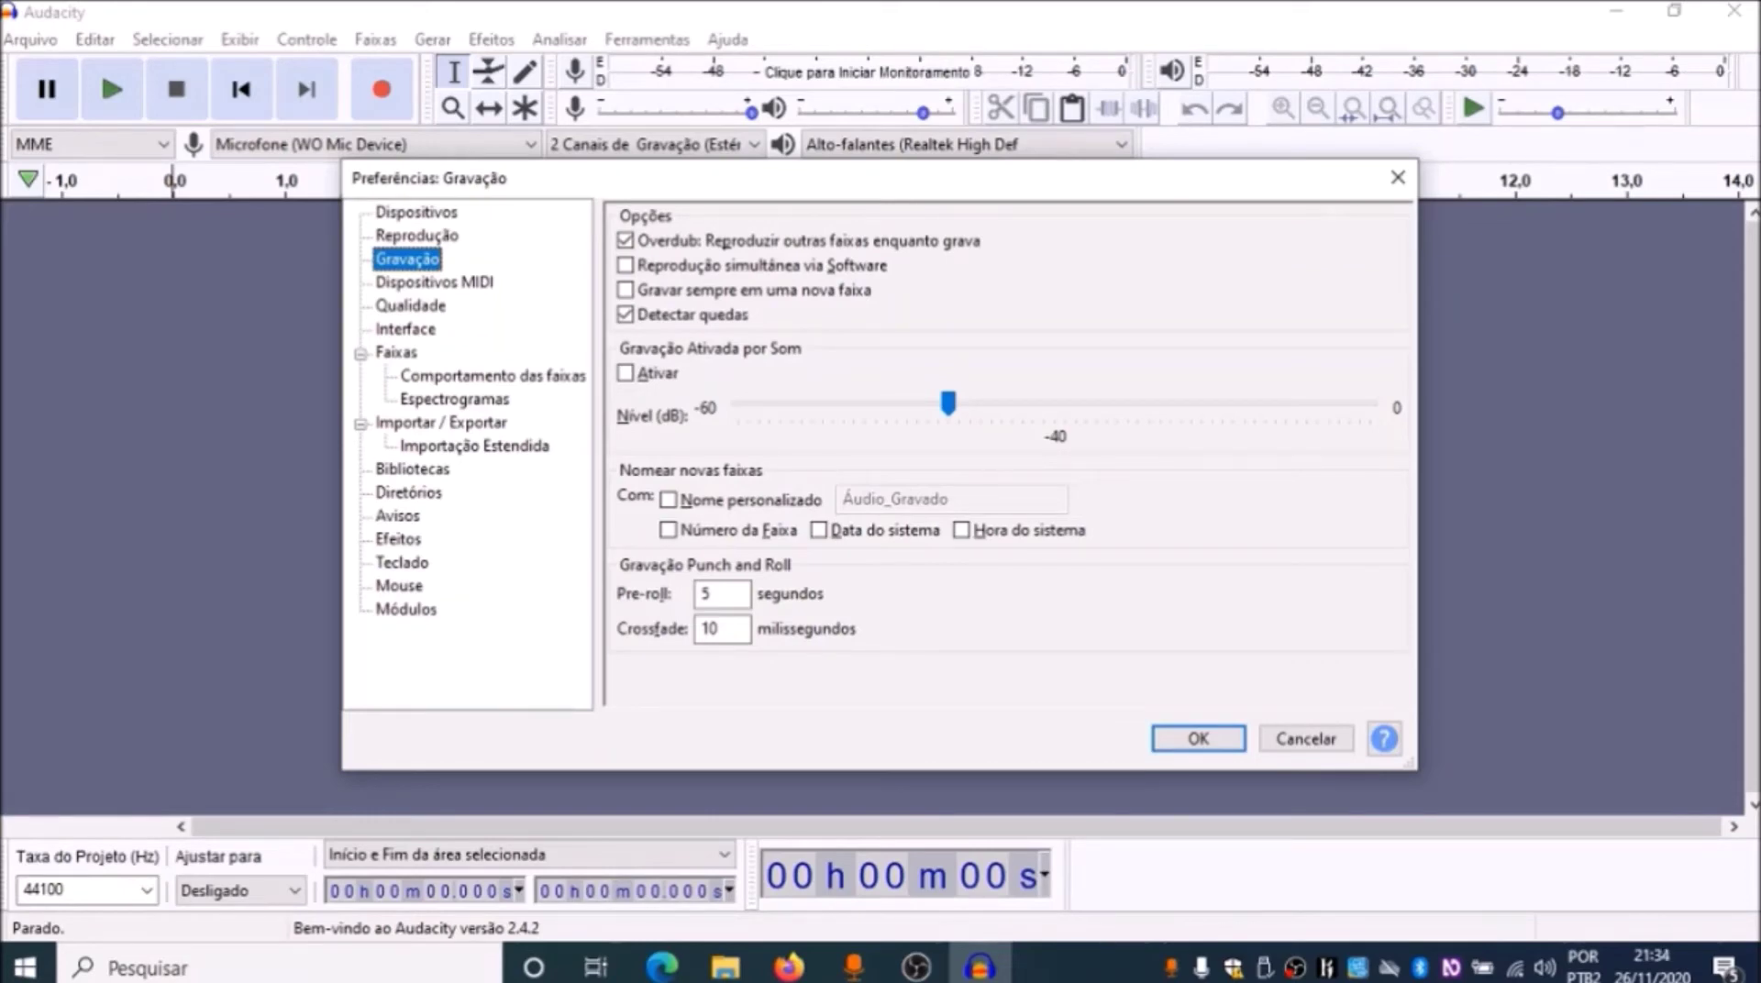
pyautogui.press('Tab')
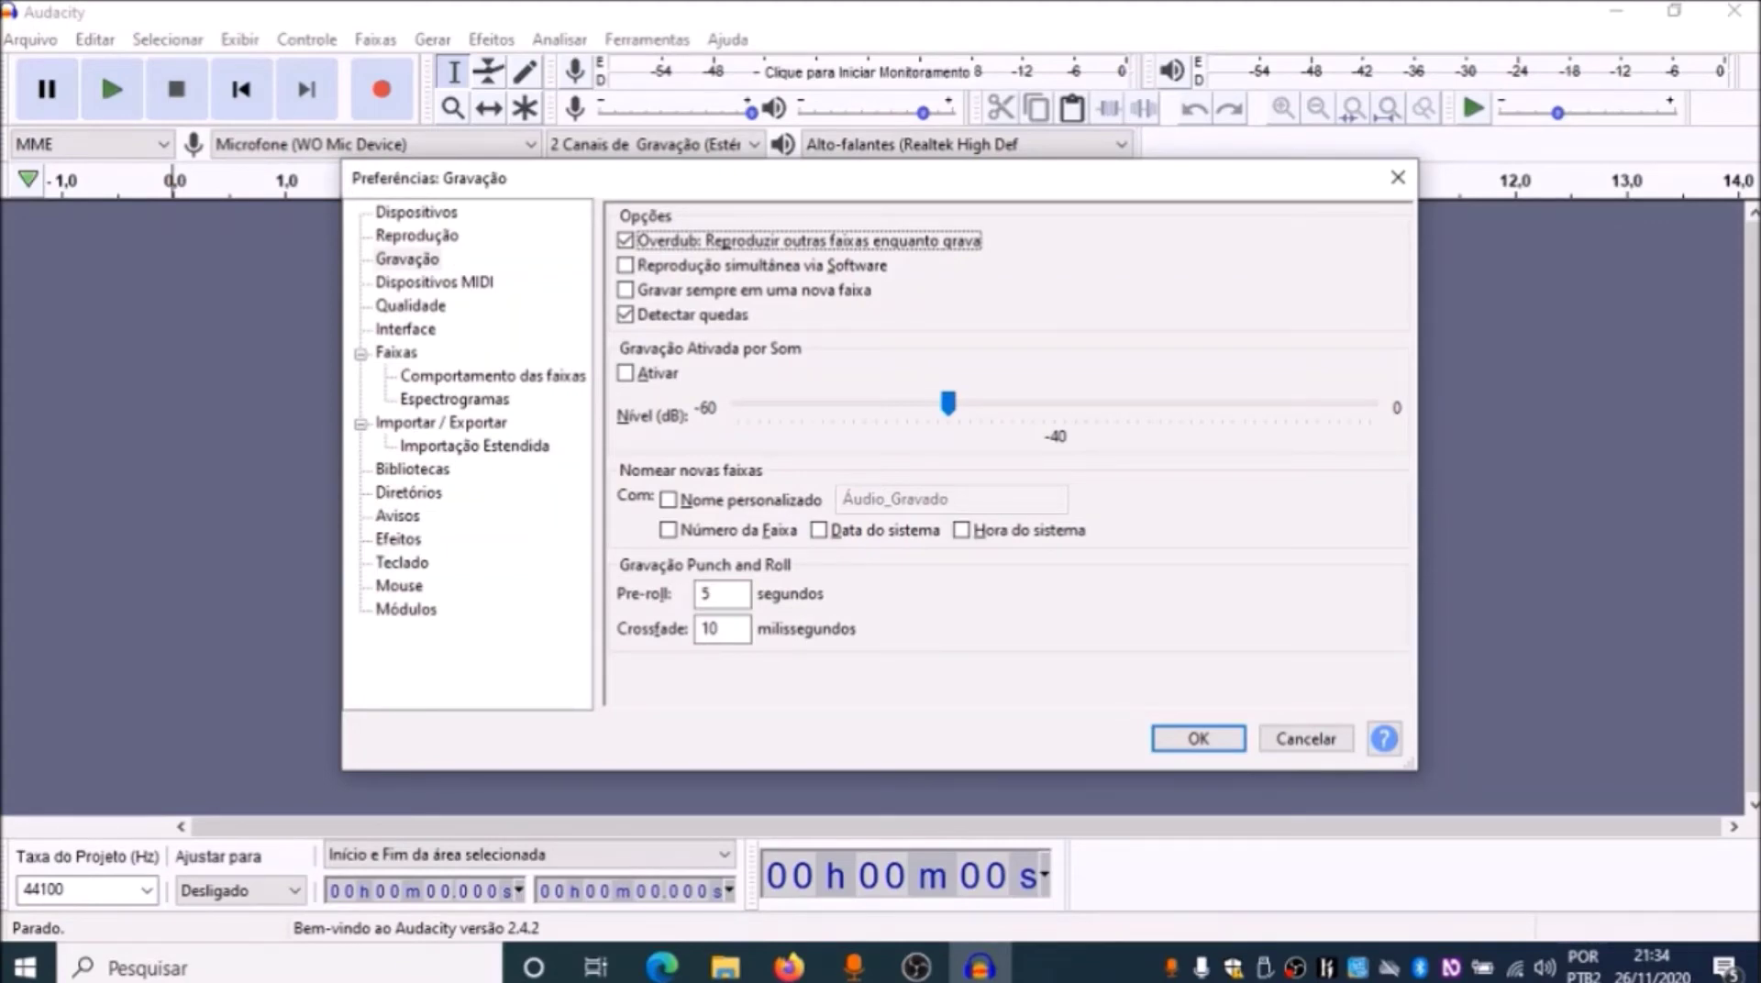
pyautogui.press('Tab')
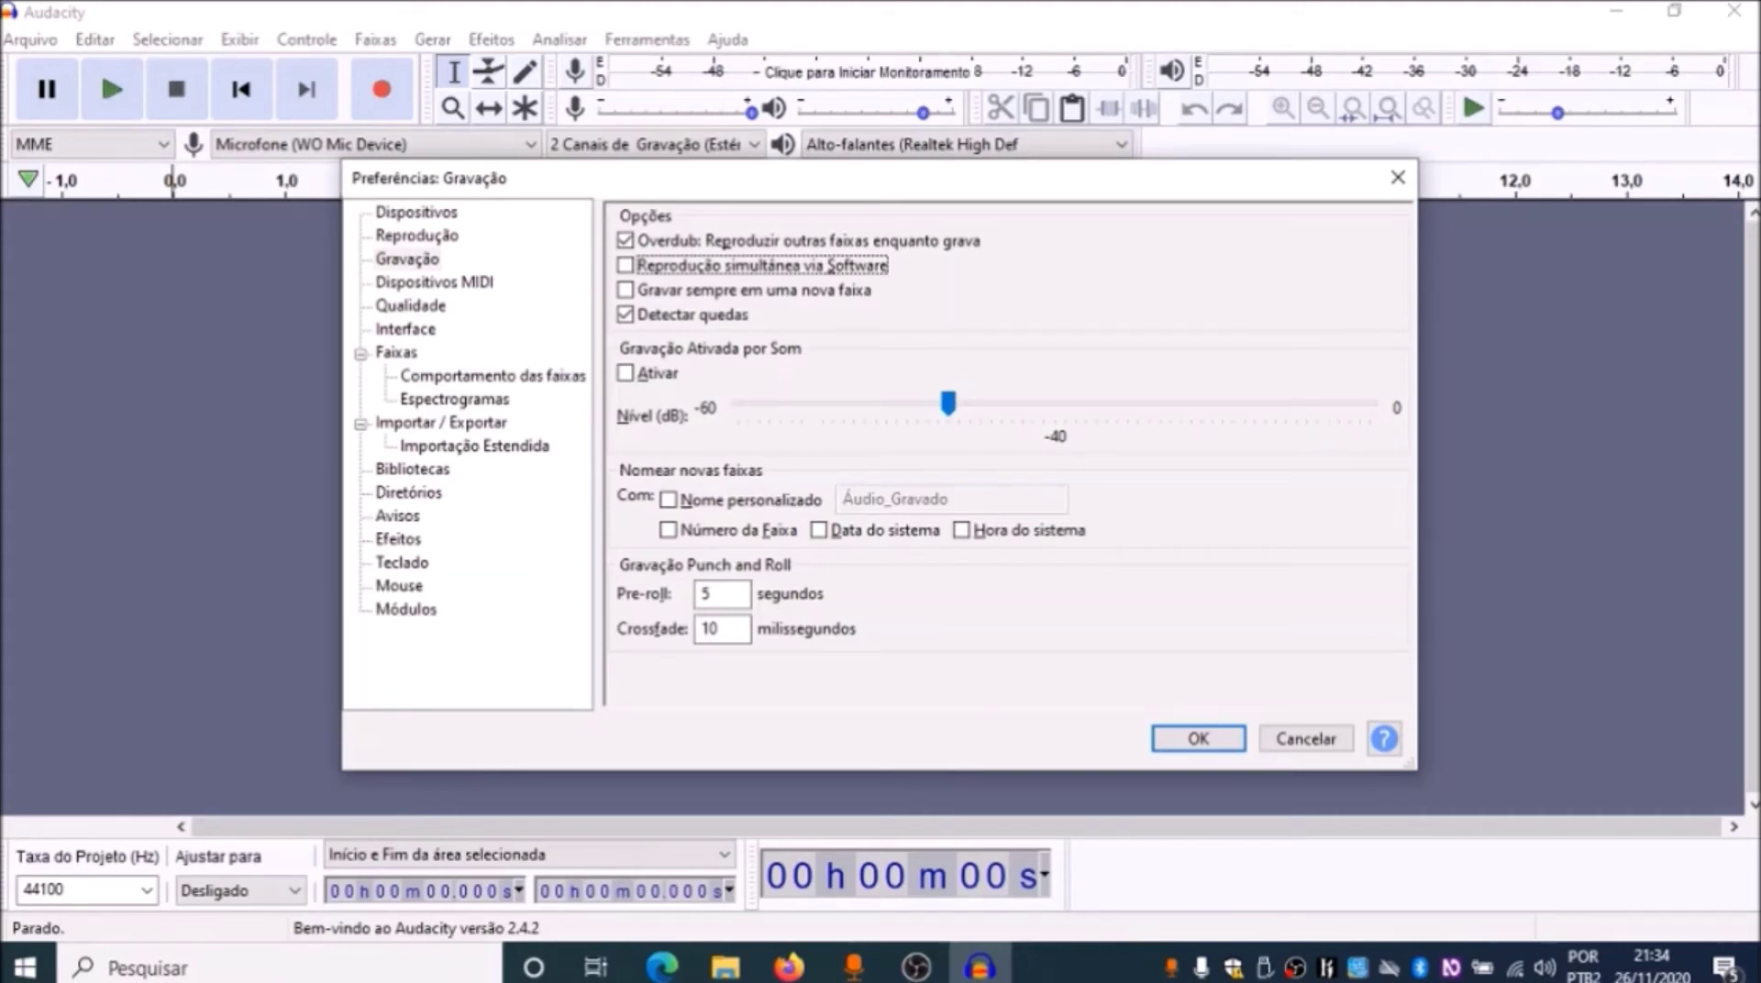
pyautogui.press('Tab')
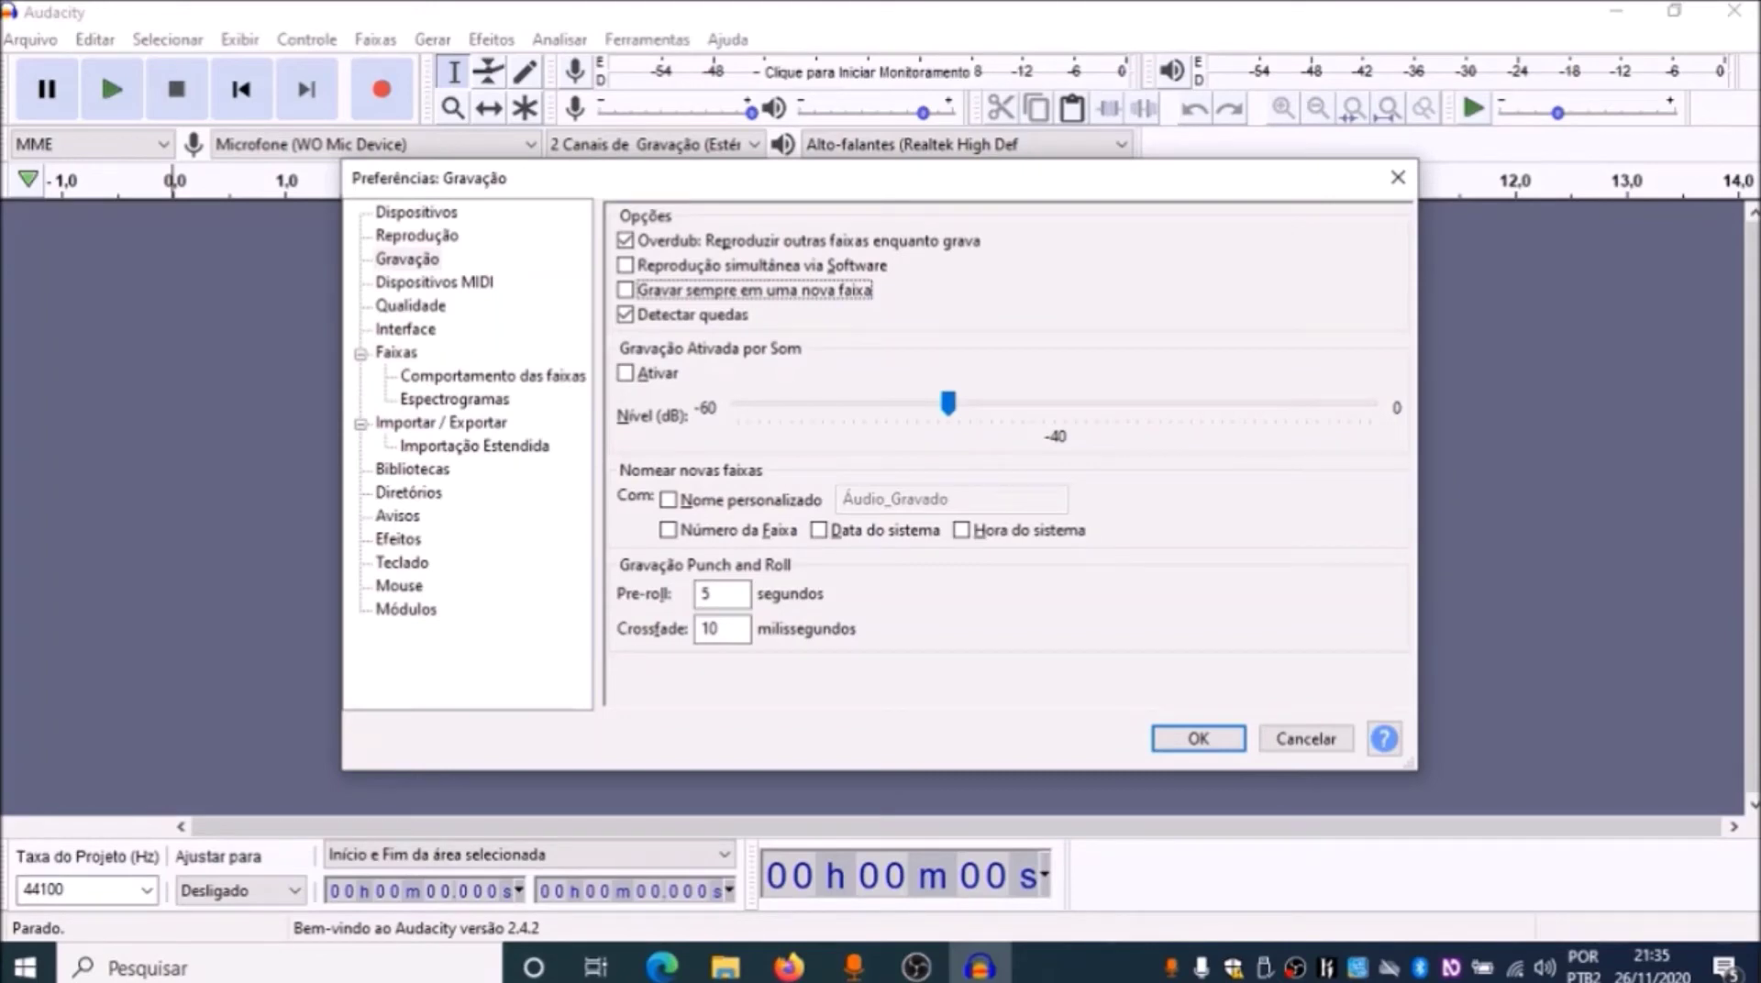
pyautogui.press('Tab')
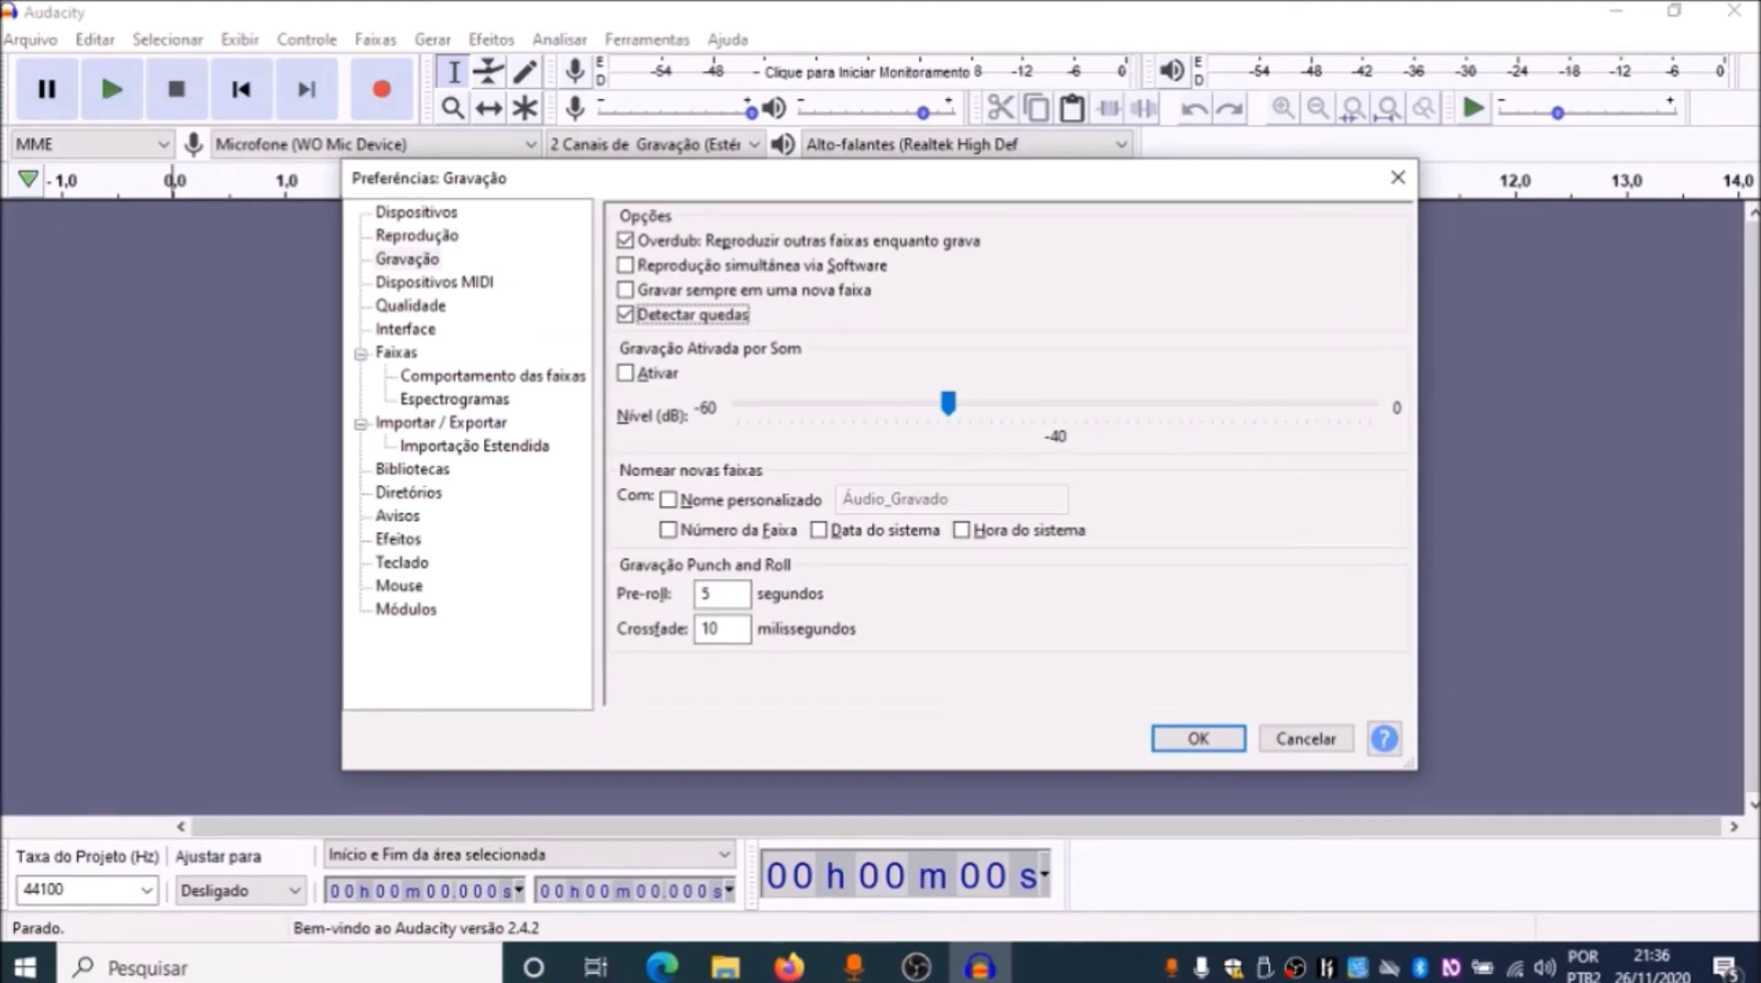
pyautogui.press('Tab')
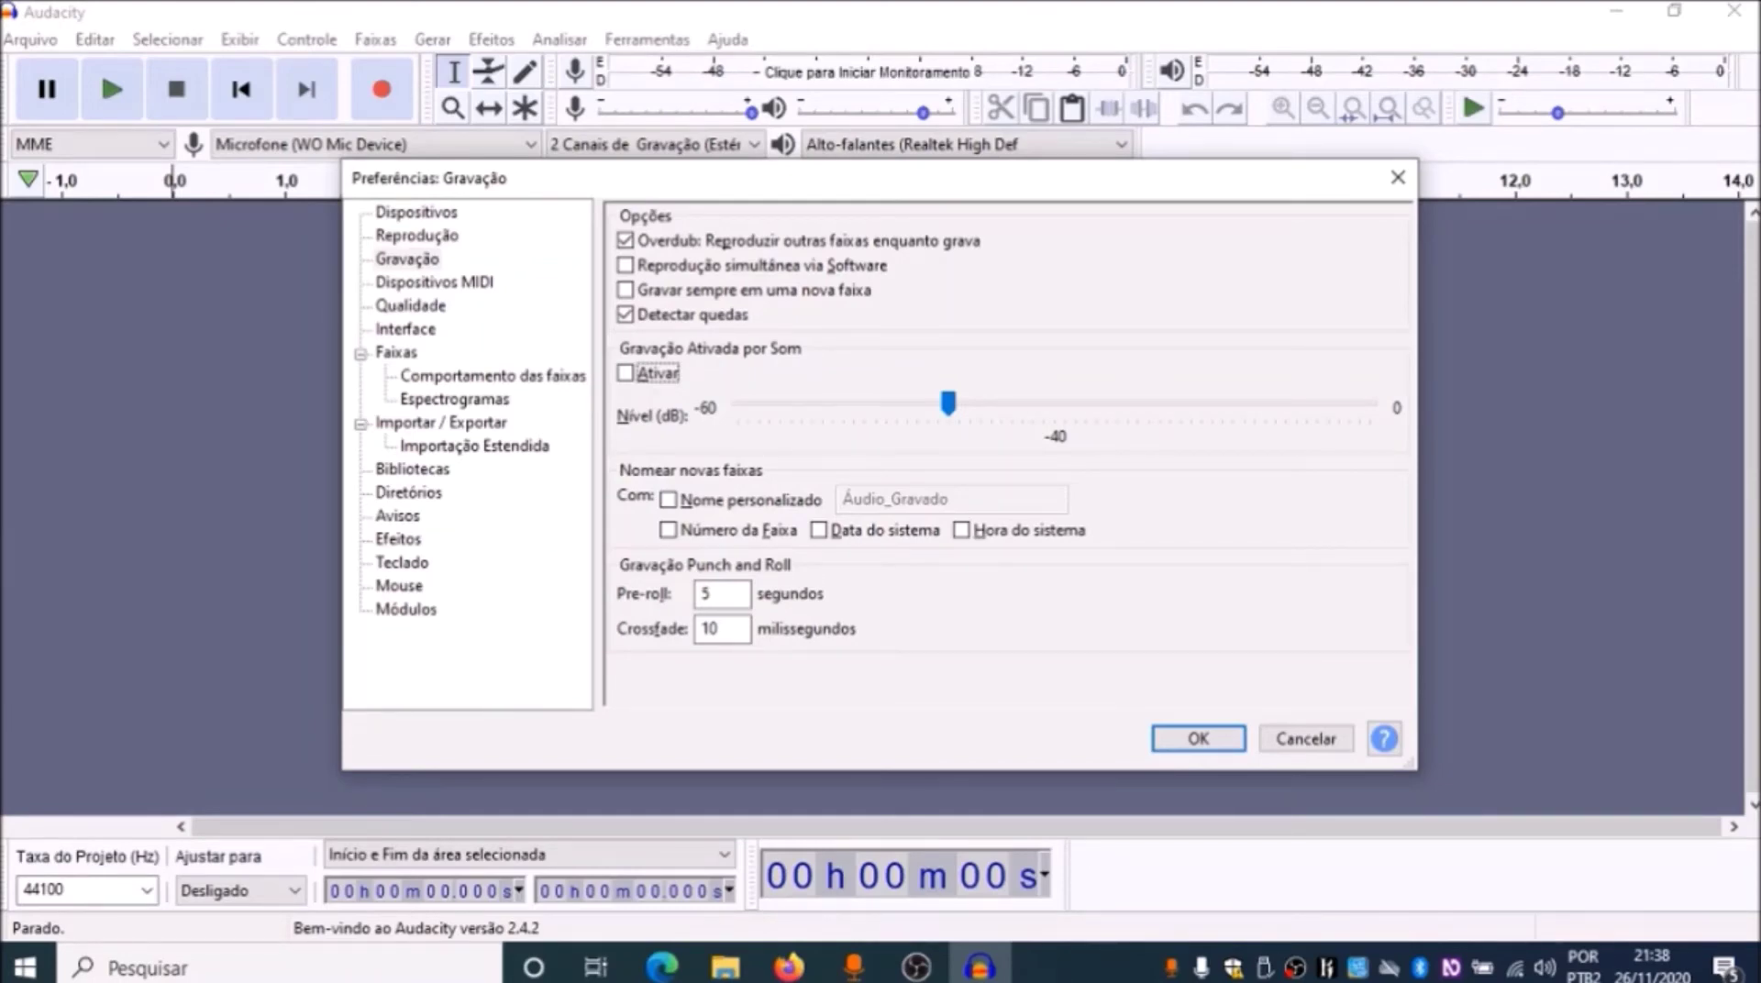
pyautogui.press('pageup')
pyautogui.press('Tab')
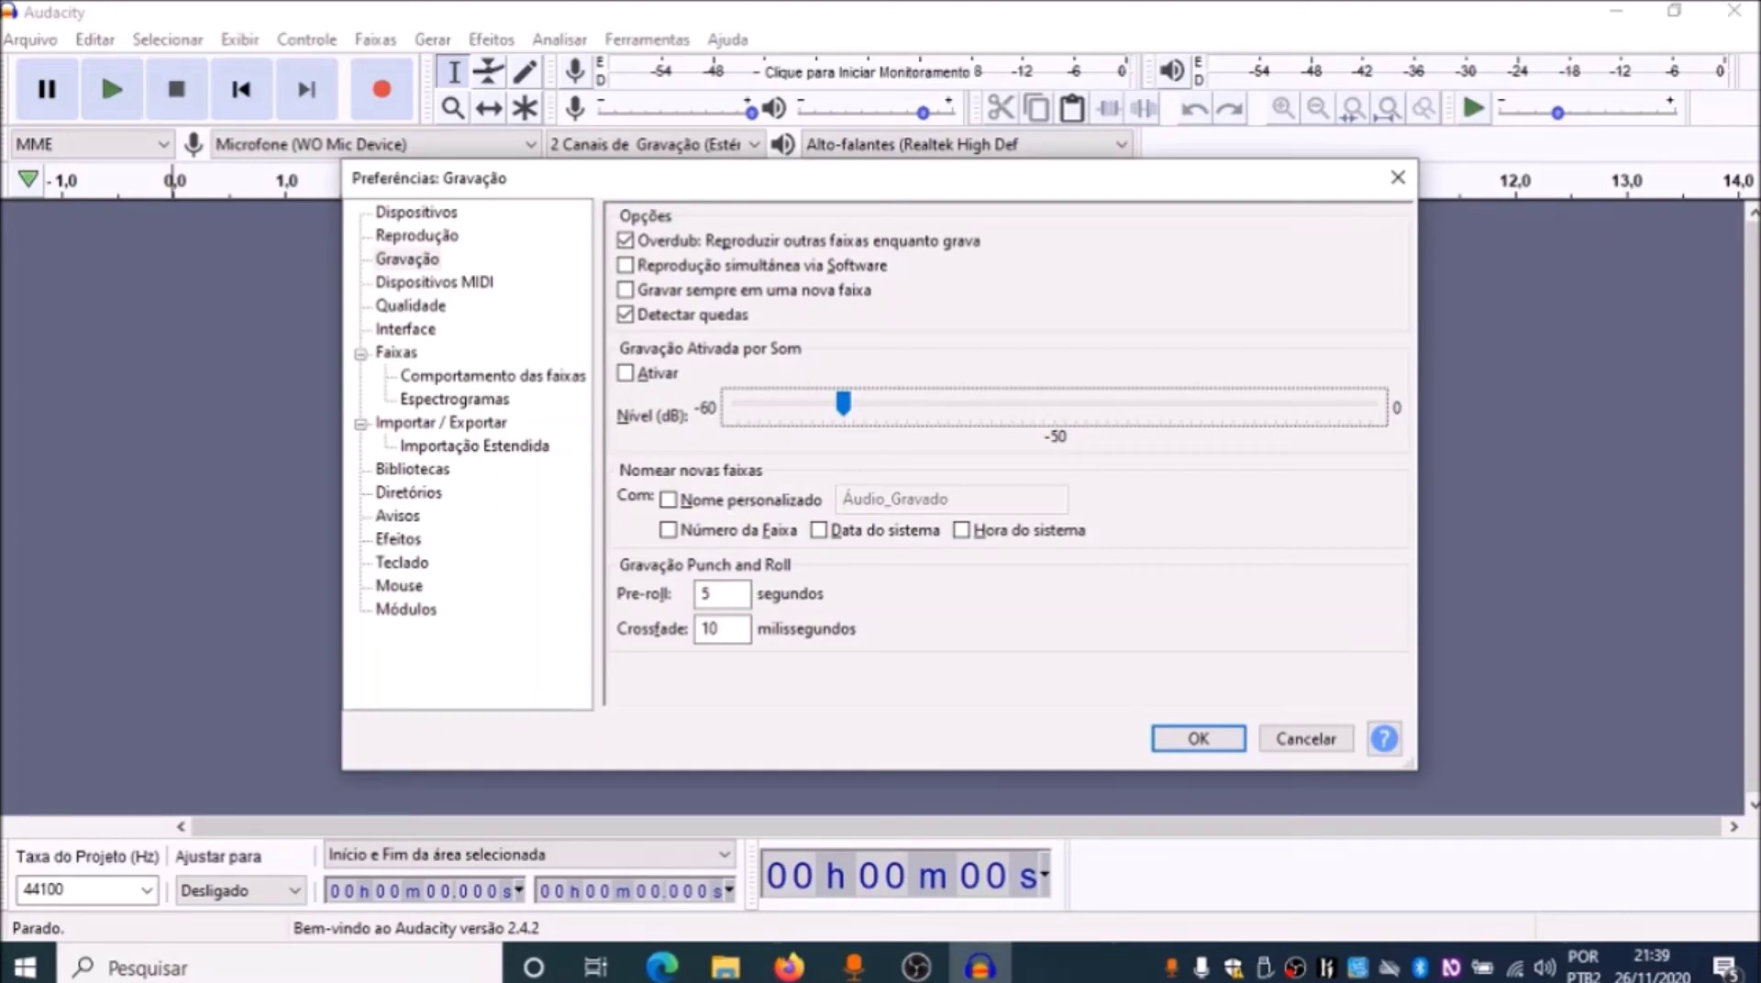
# Review the new-track naming and Punch and Roll recording options, and accept the preferences
pyautogui.press('Tab')
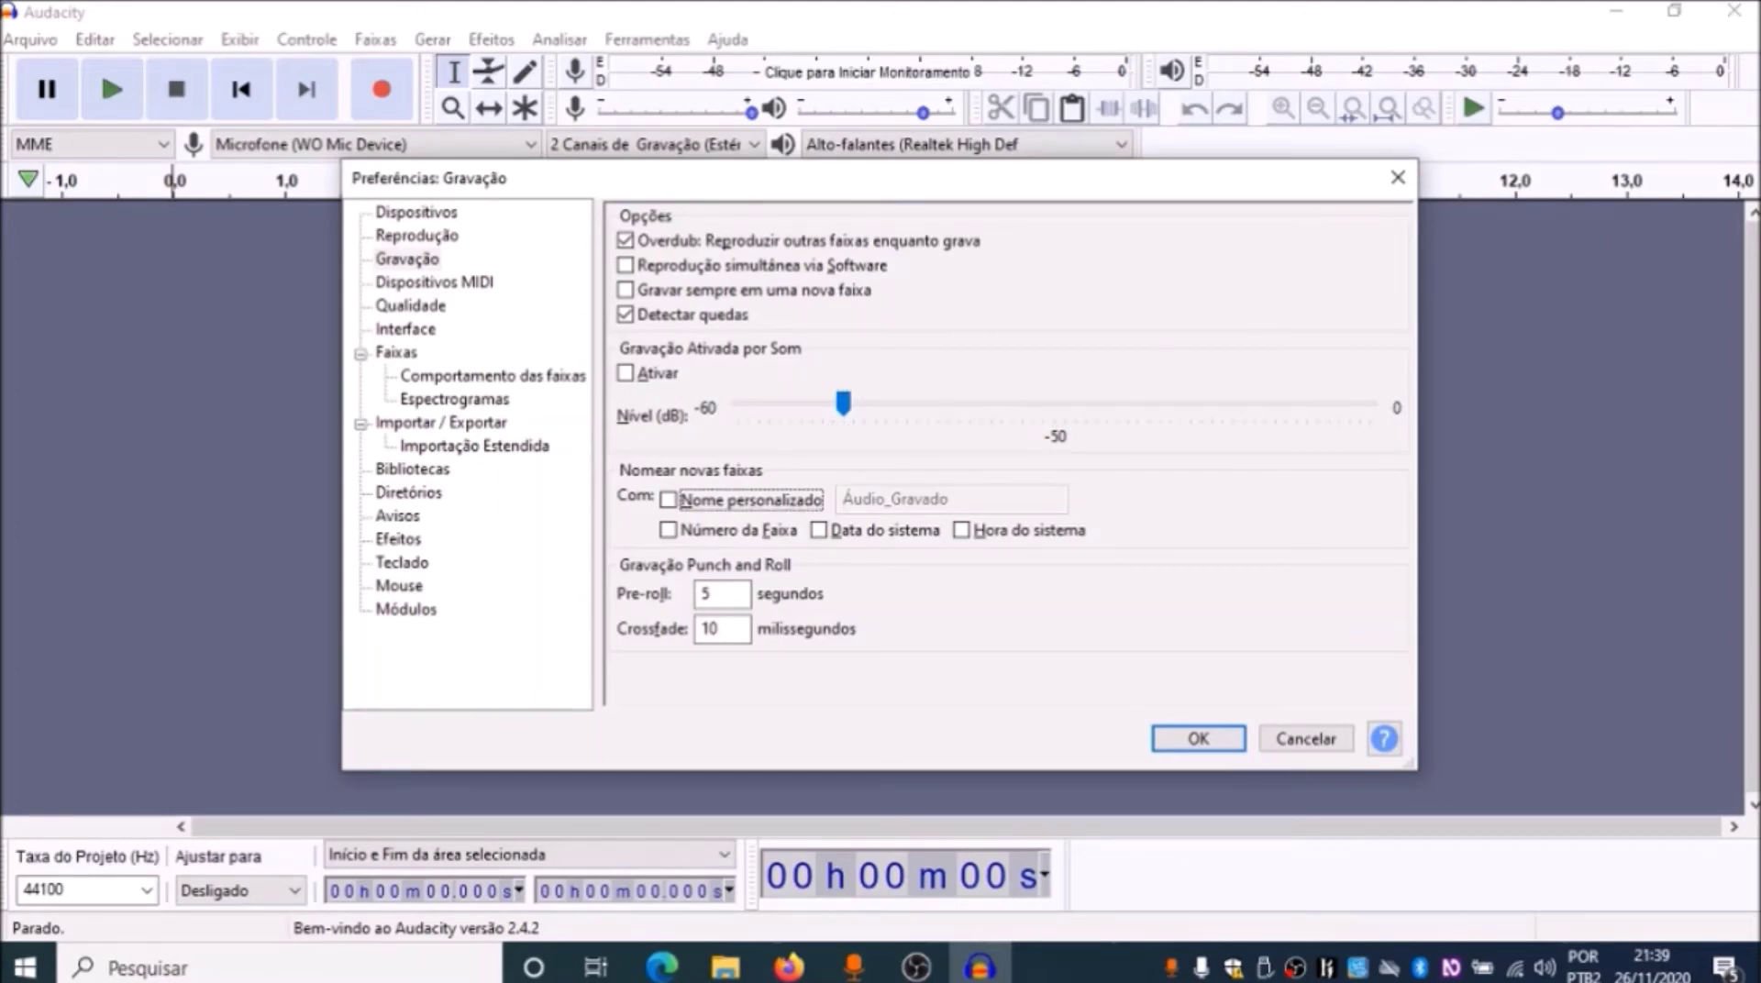
pyautogui.press('Tab')
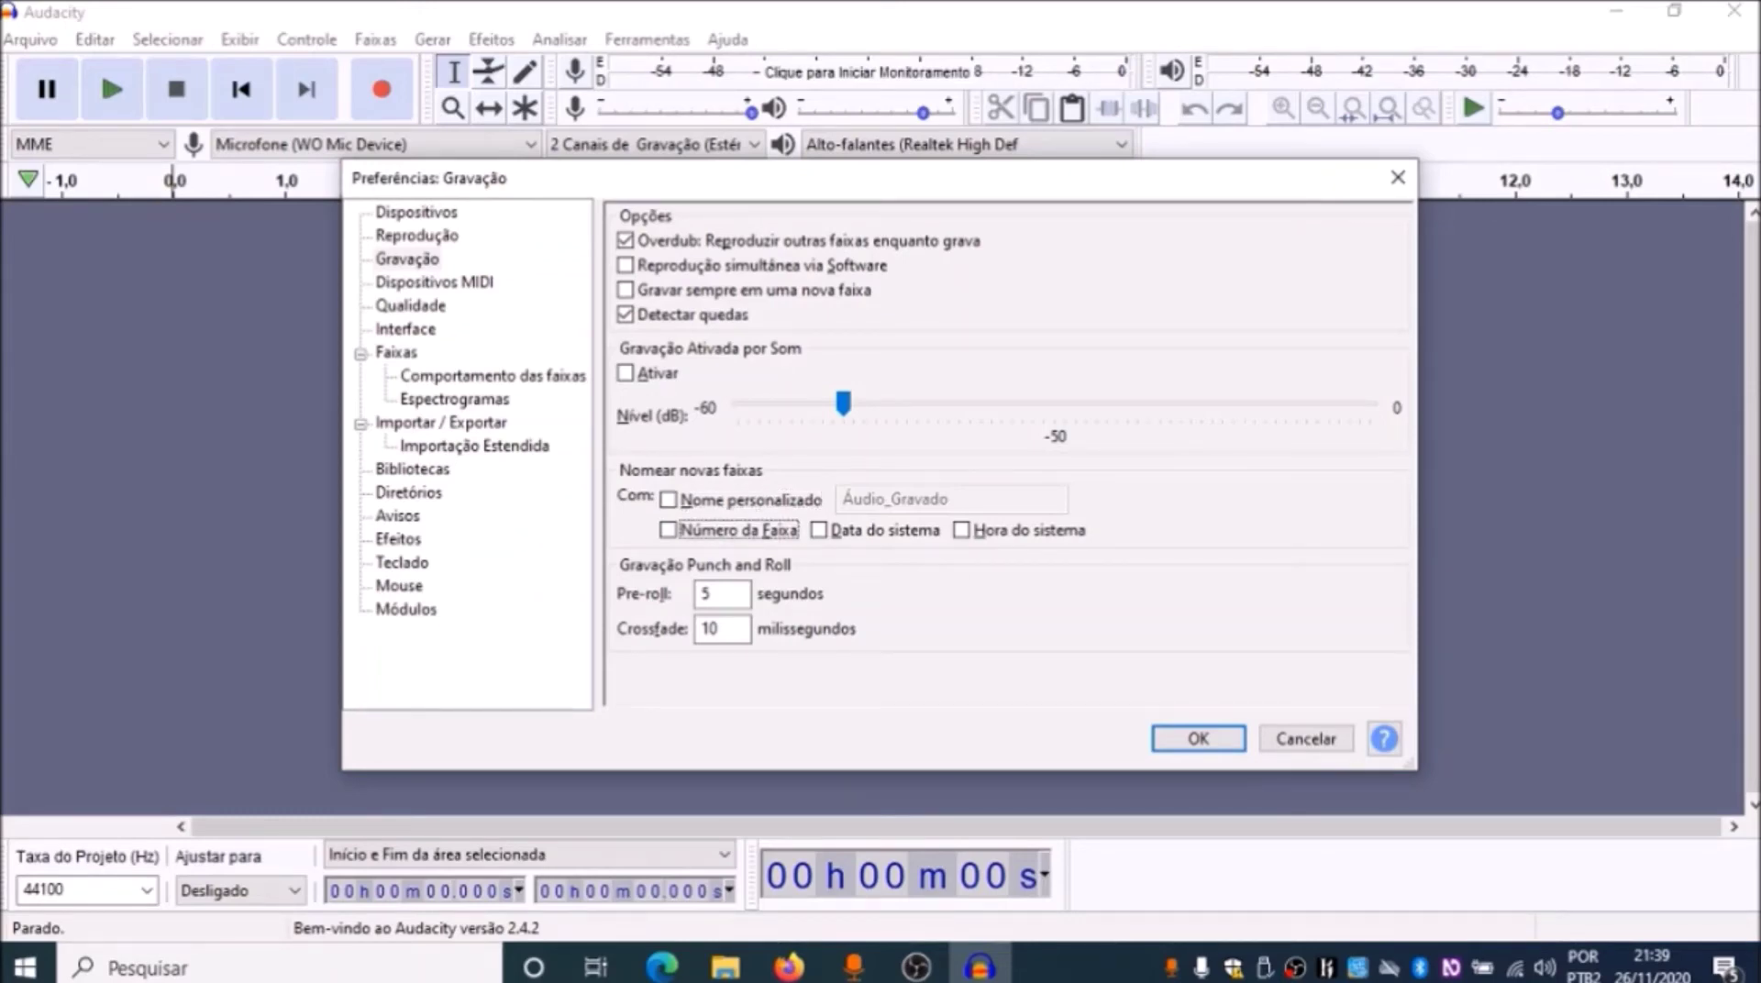
pyautogui.press('Tab')
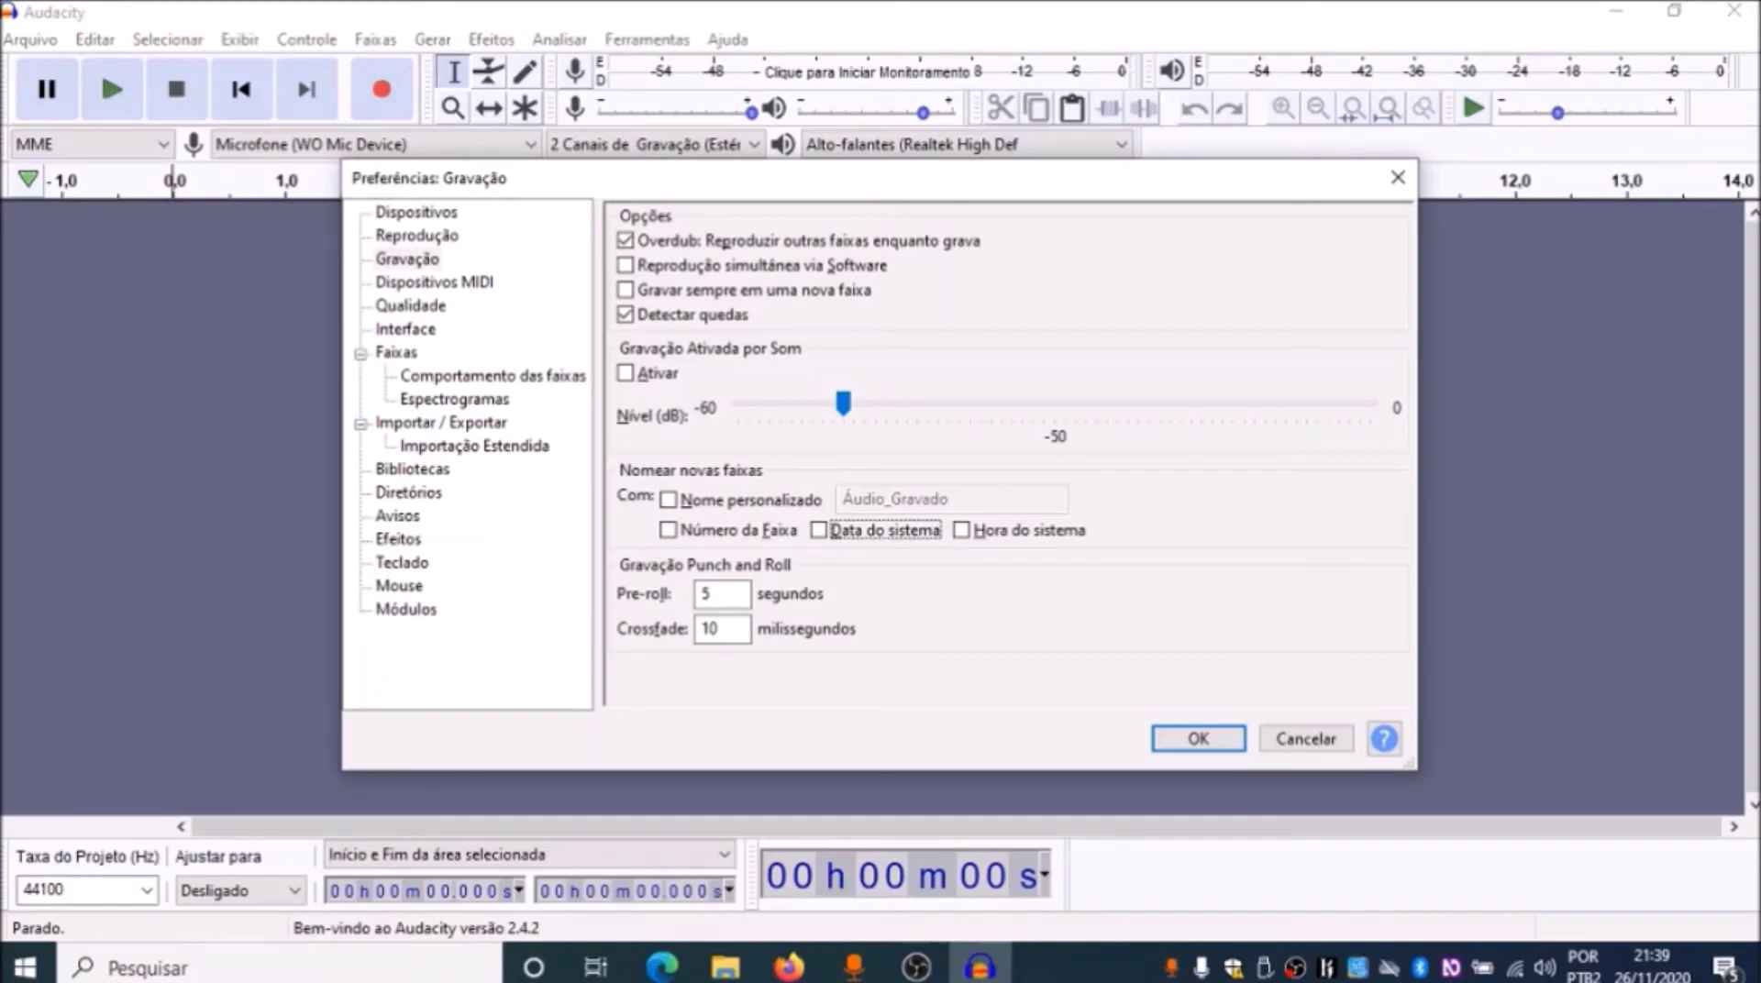
pyautogui.press('Tab')
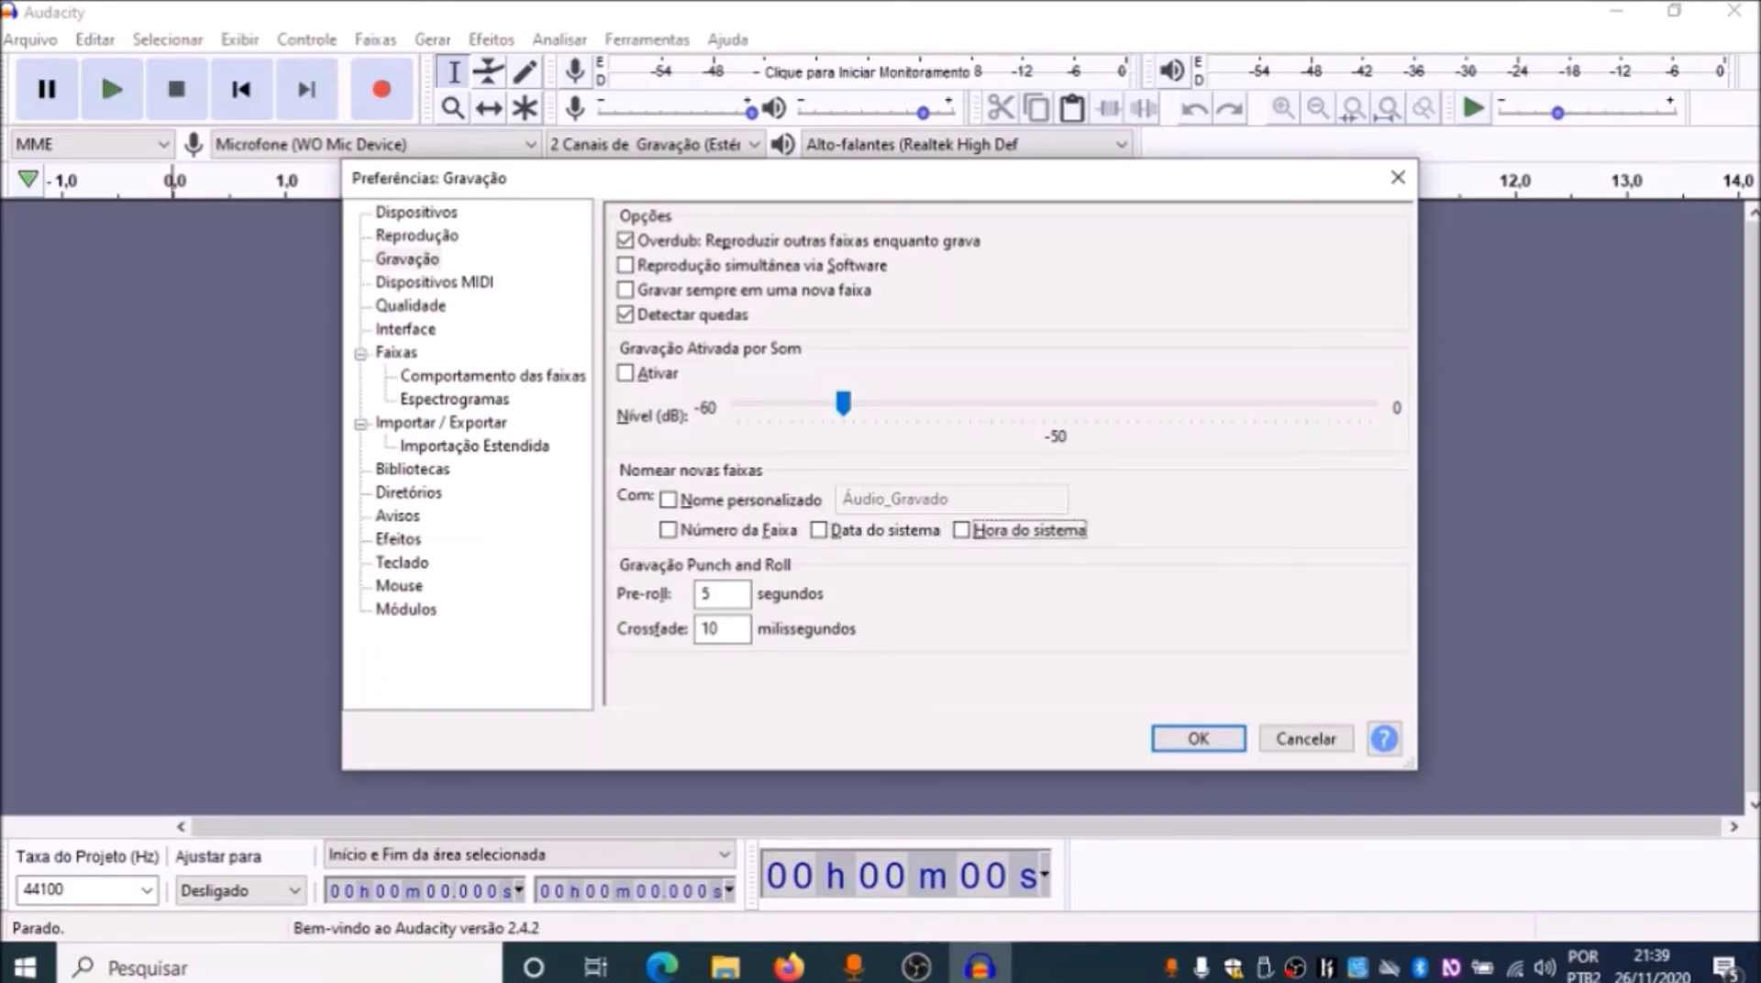
pyautogui.press('Tab')
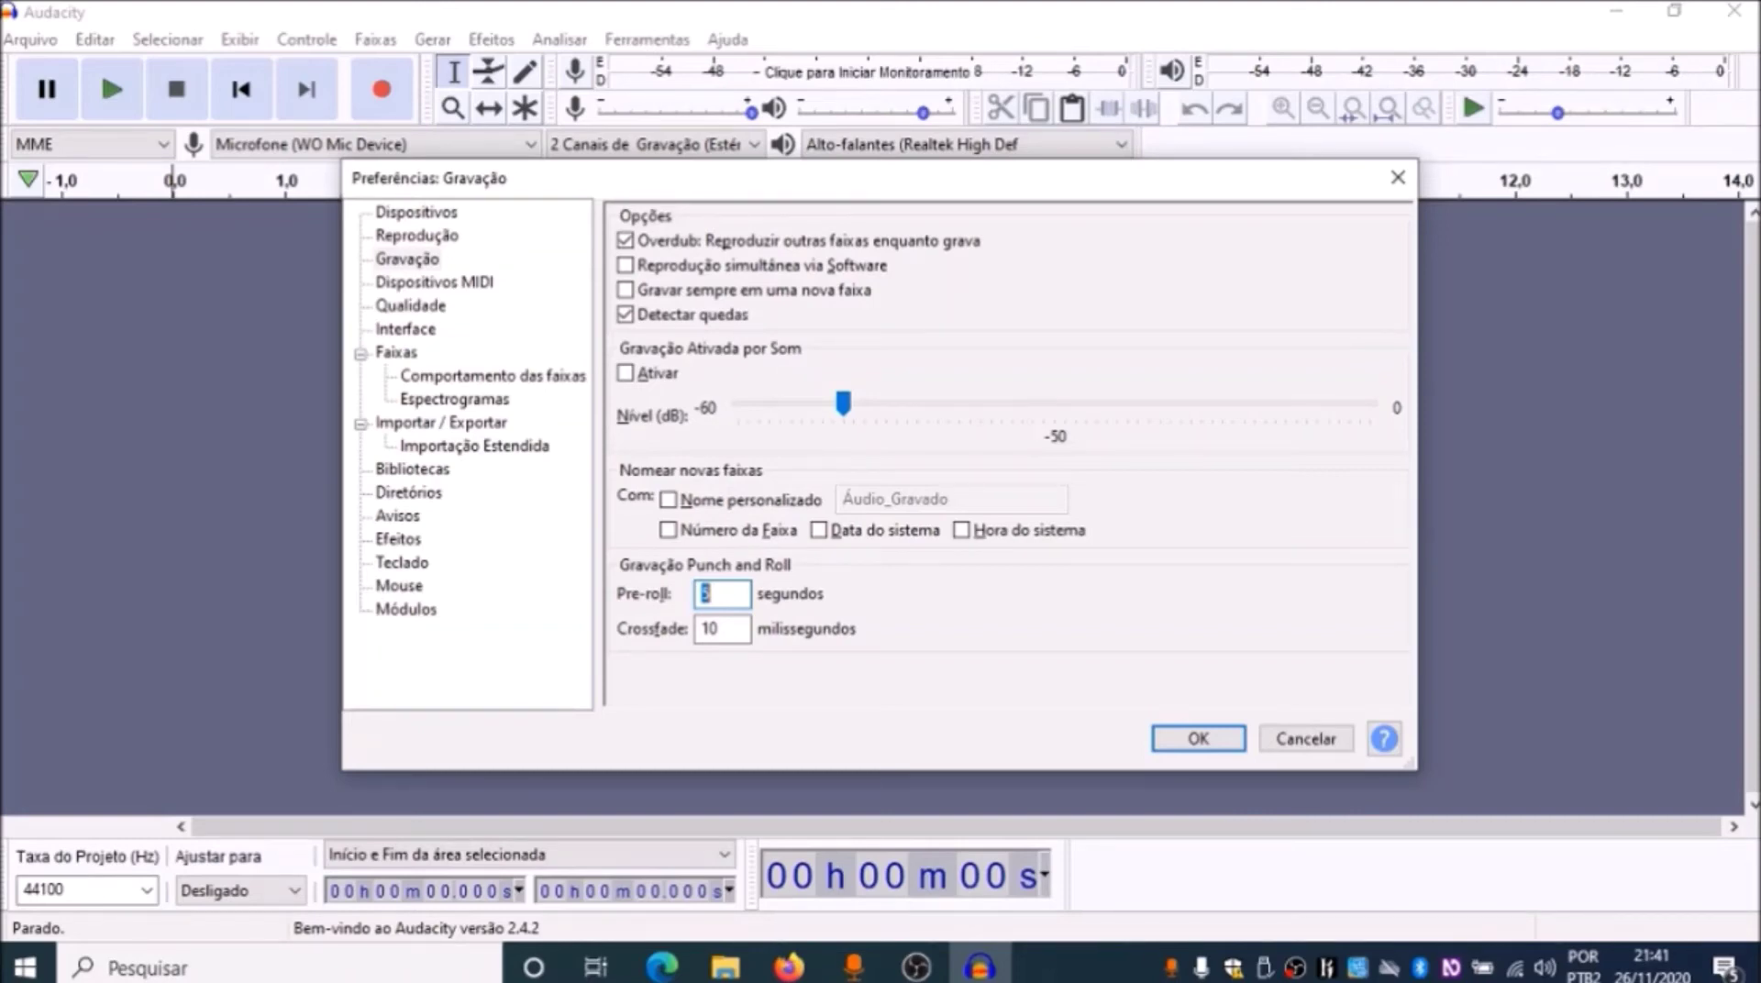
pyautogui.press('Tab')
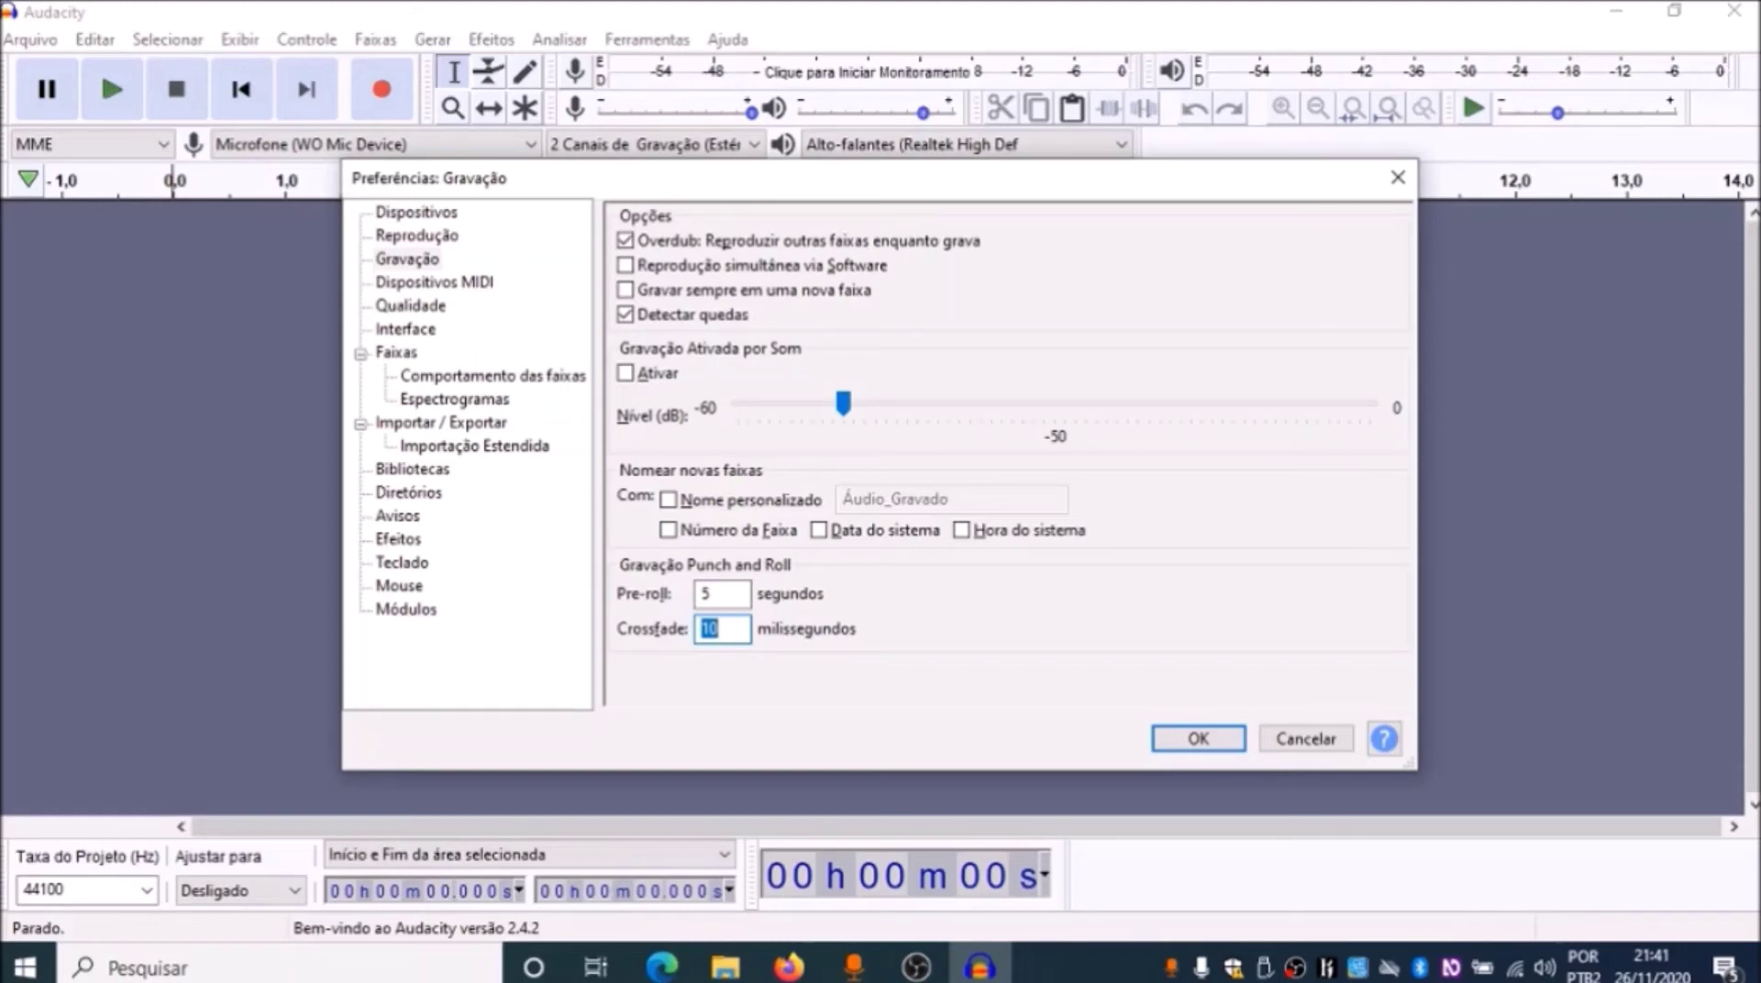
pyautogui.press('Tab')
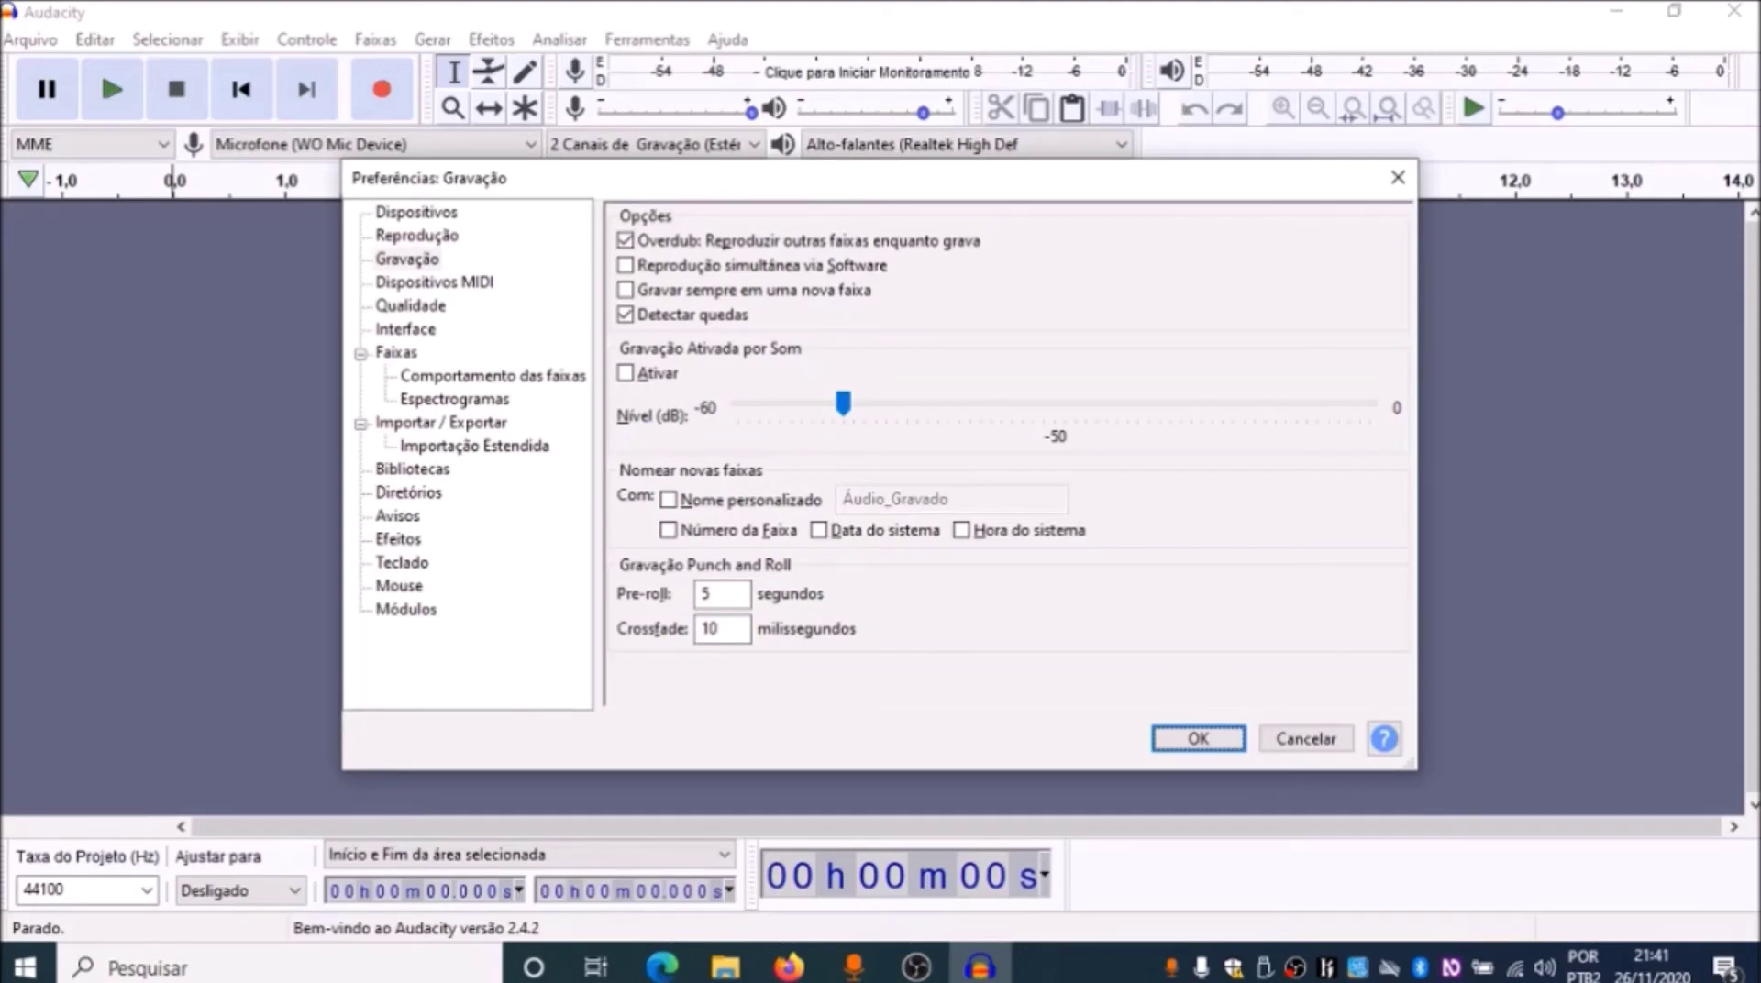
pyautogui.press('Return')
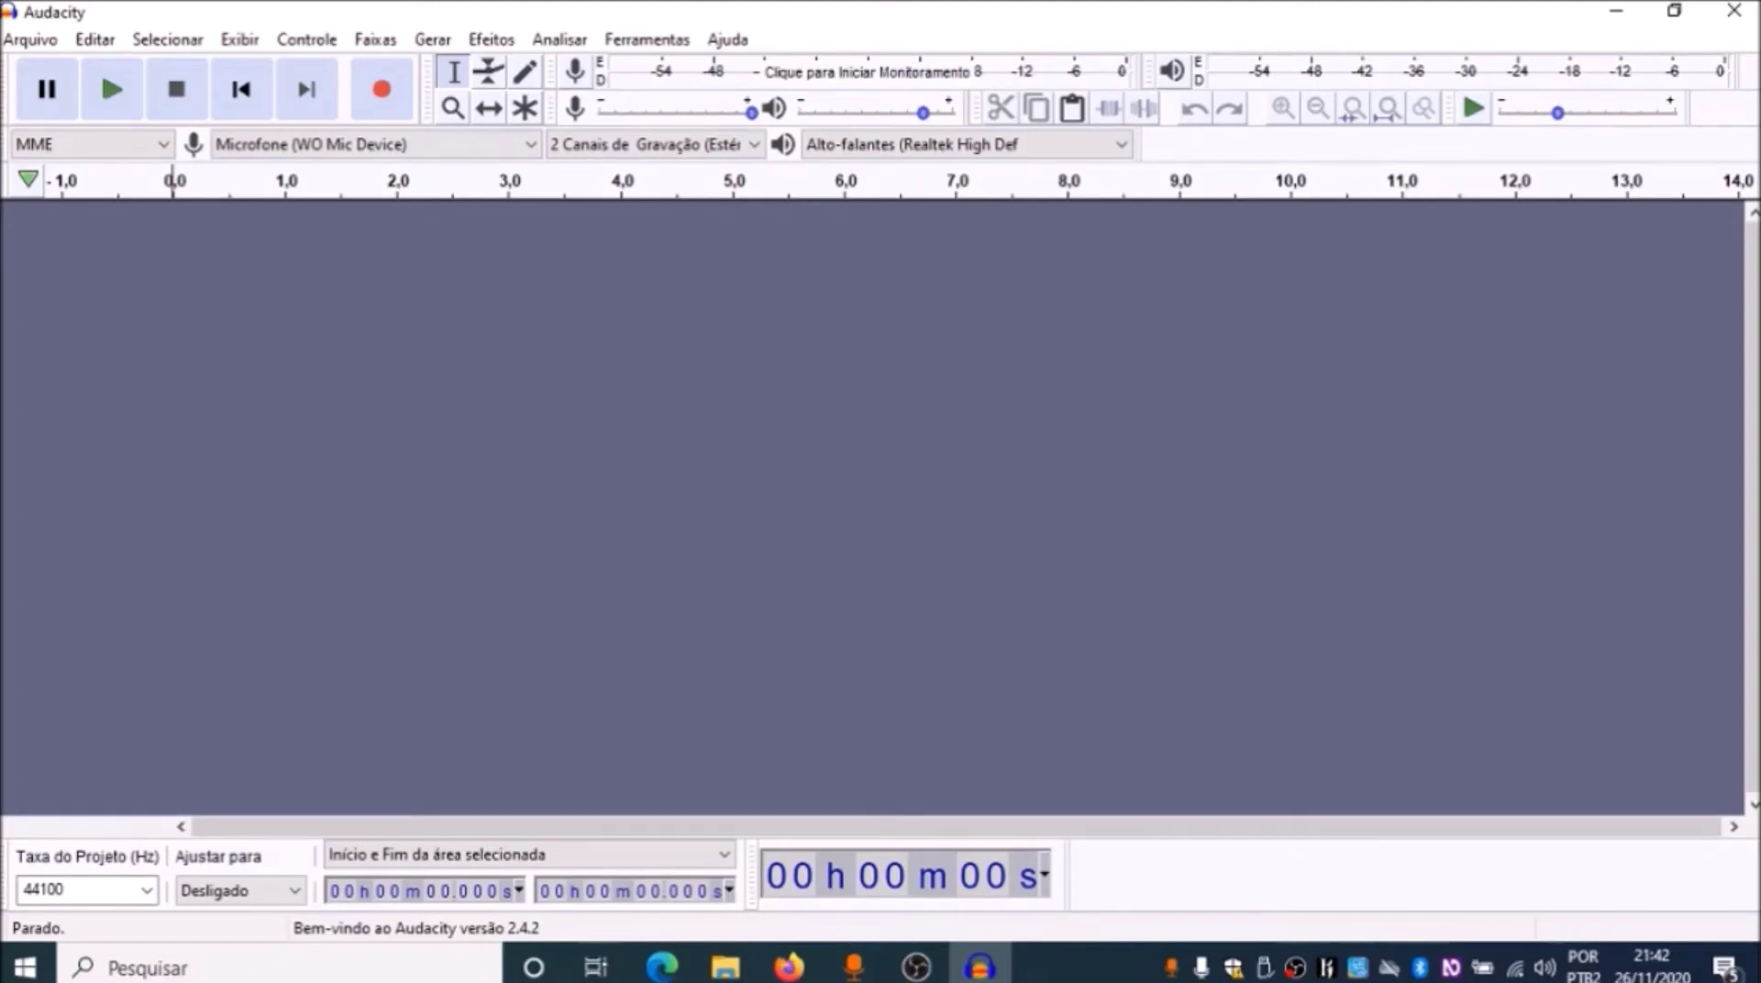
# Record a first stereo track about 15 seconds long and play it back
pyautogui.press('r')
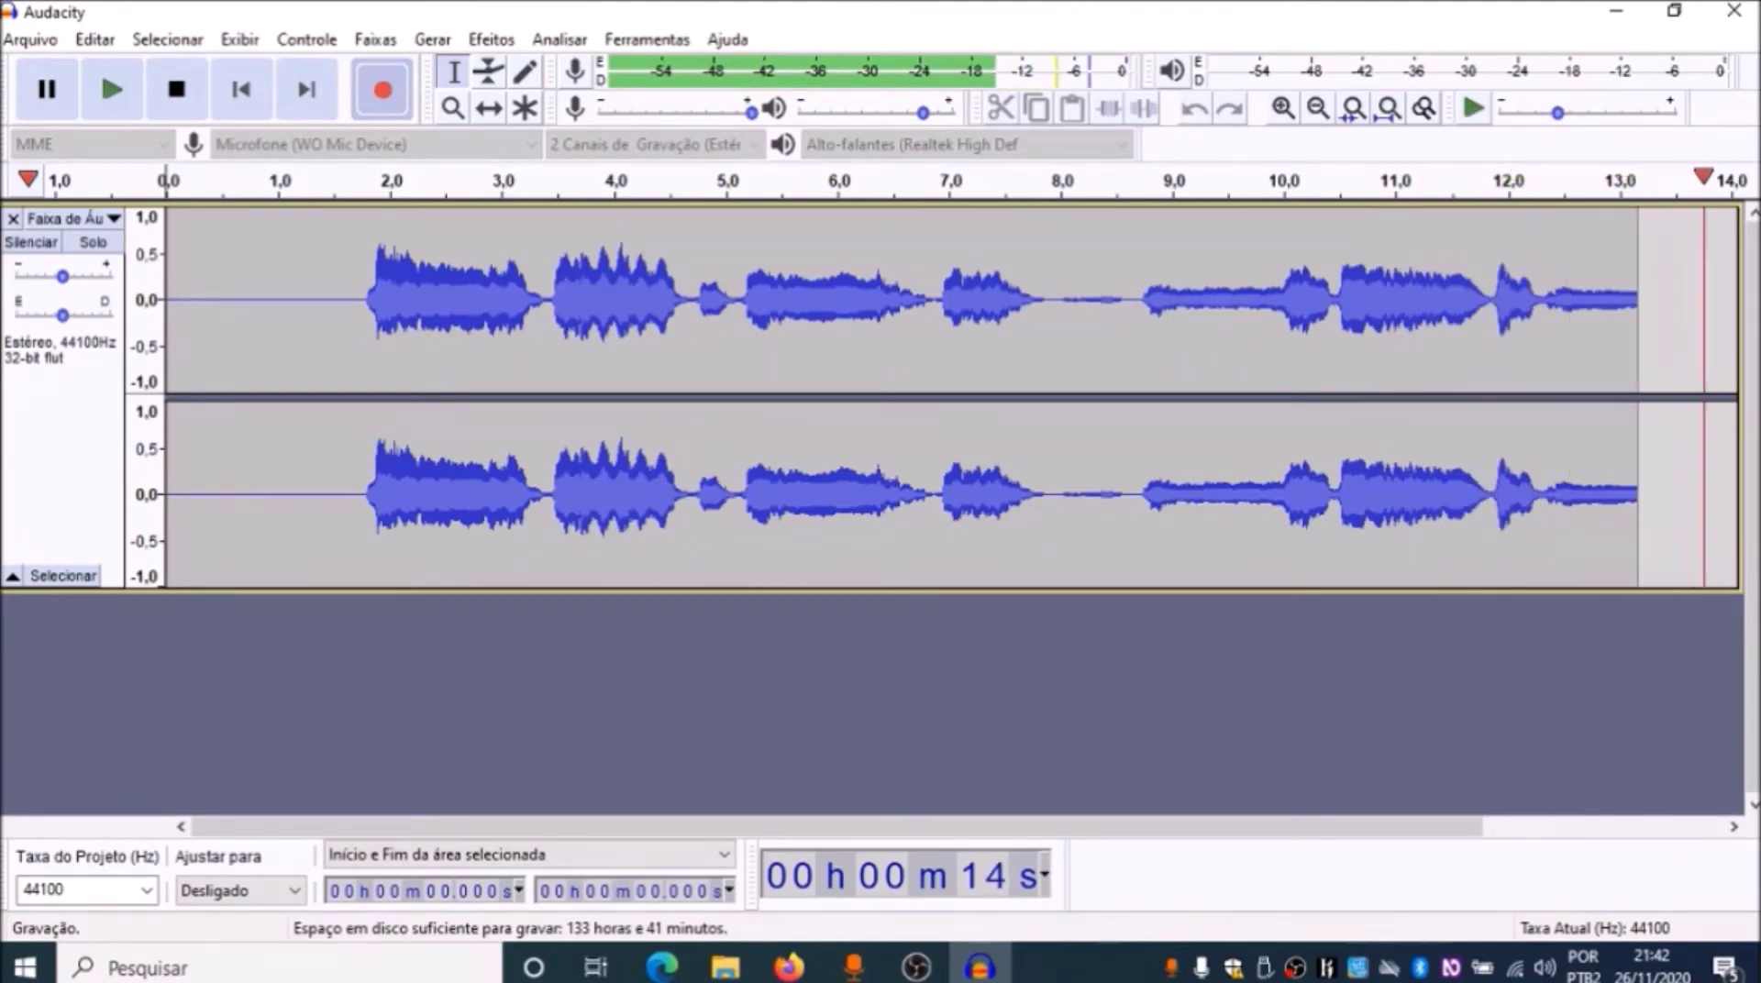
pyautogui.click(177, 89)
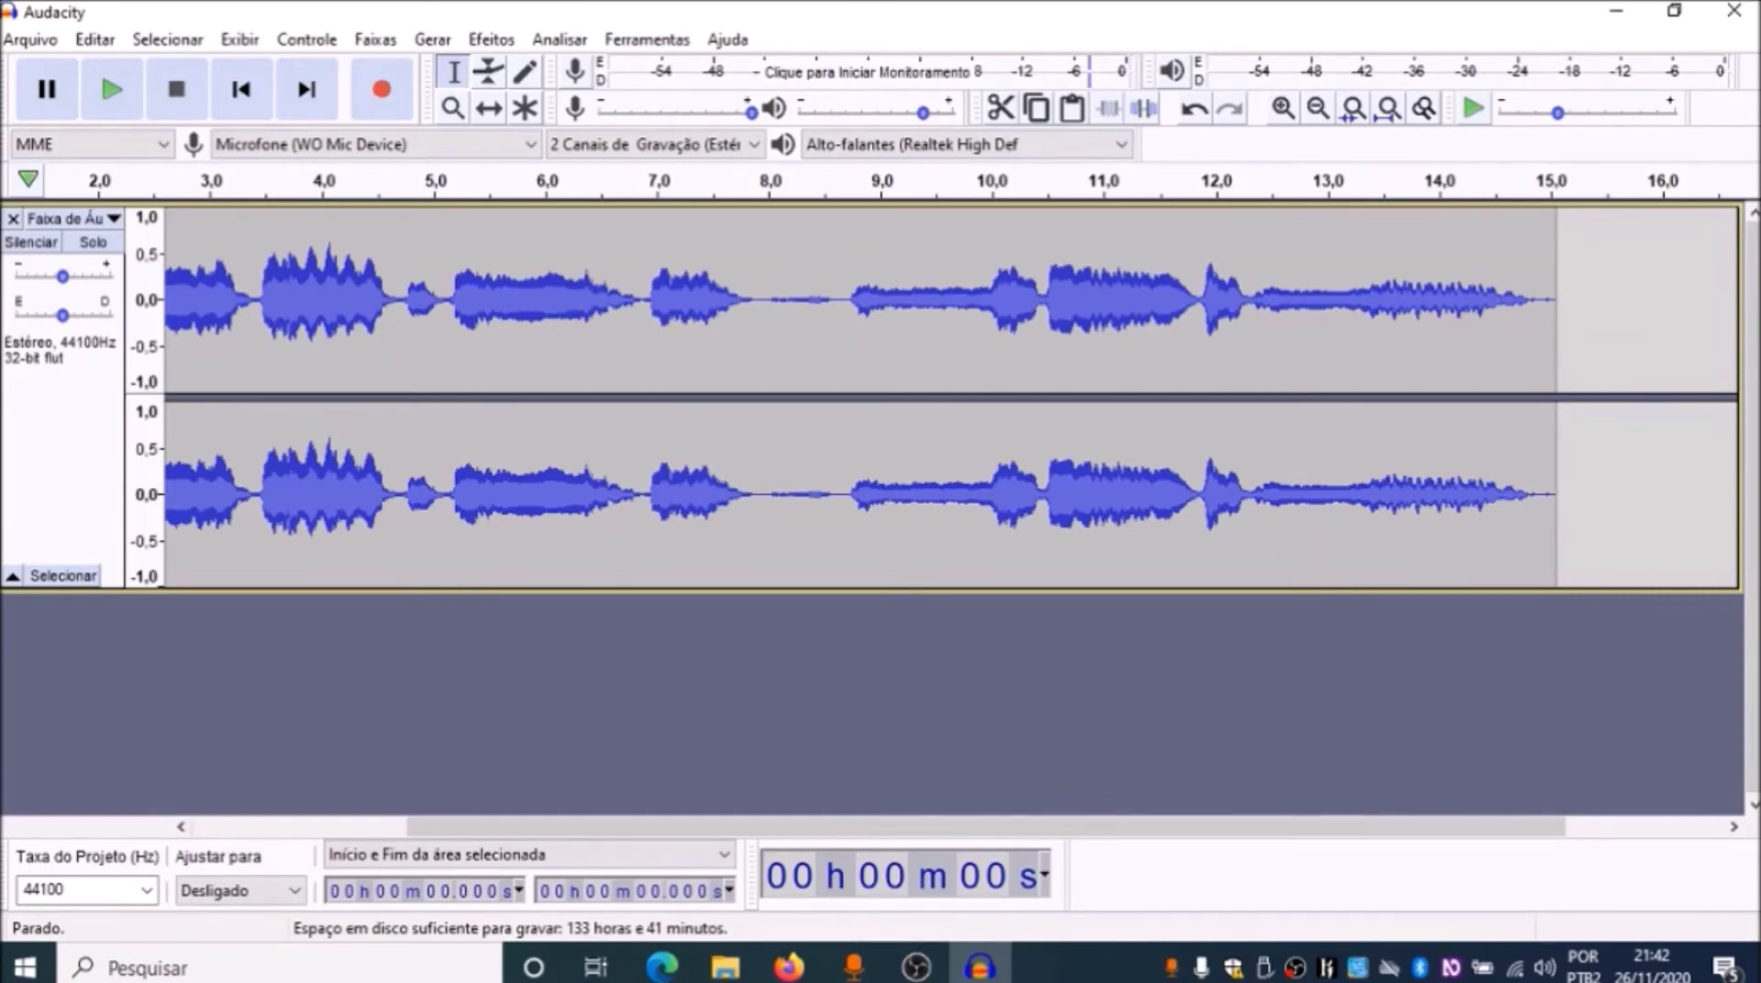
pyautogui.press('space')
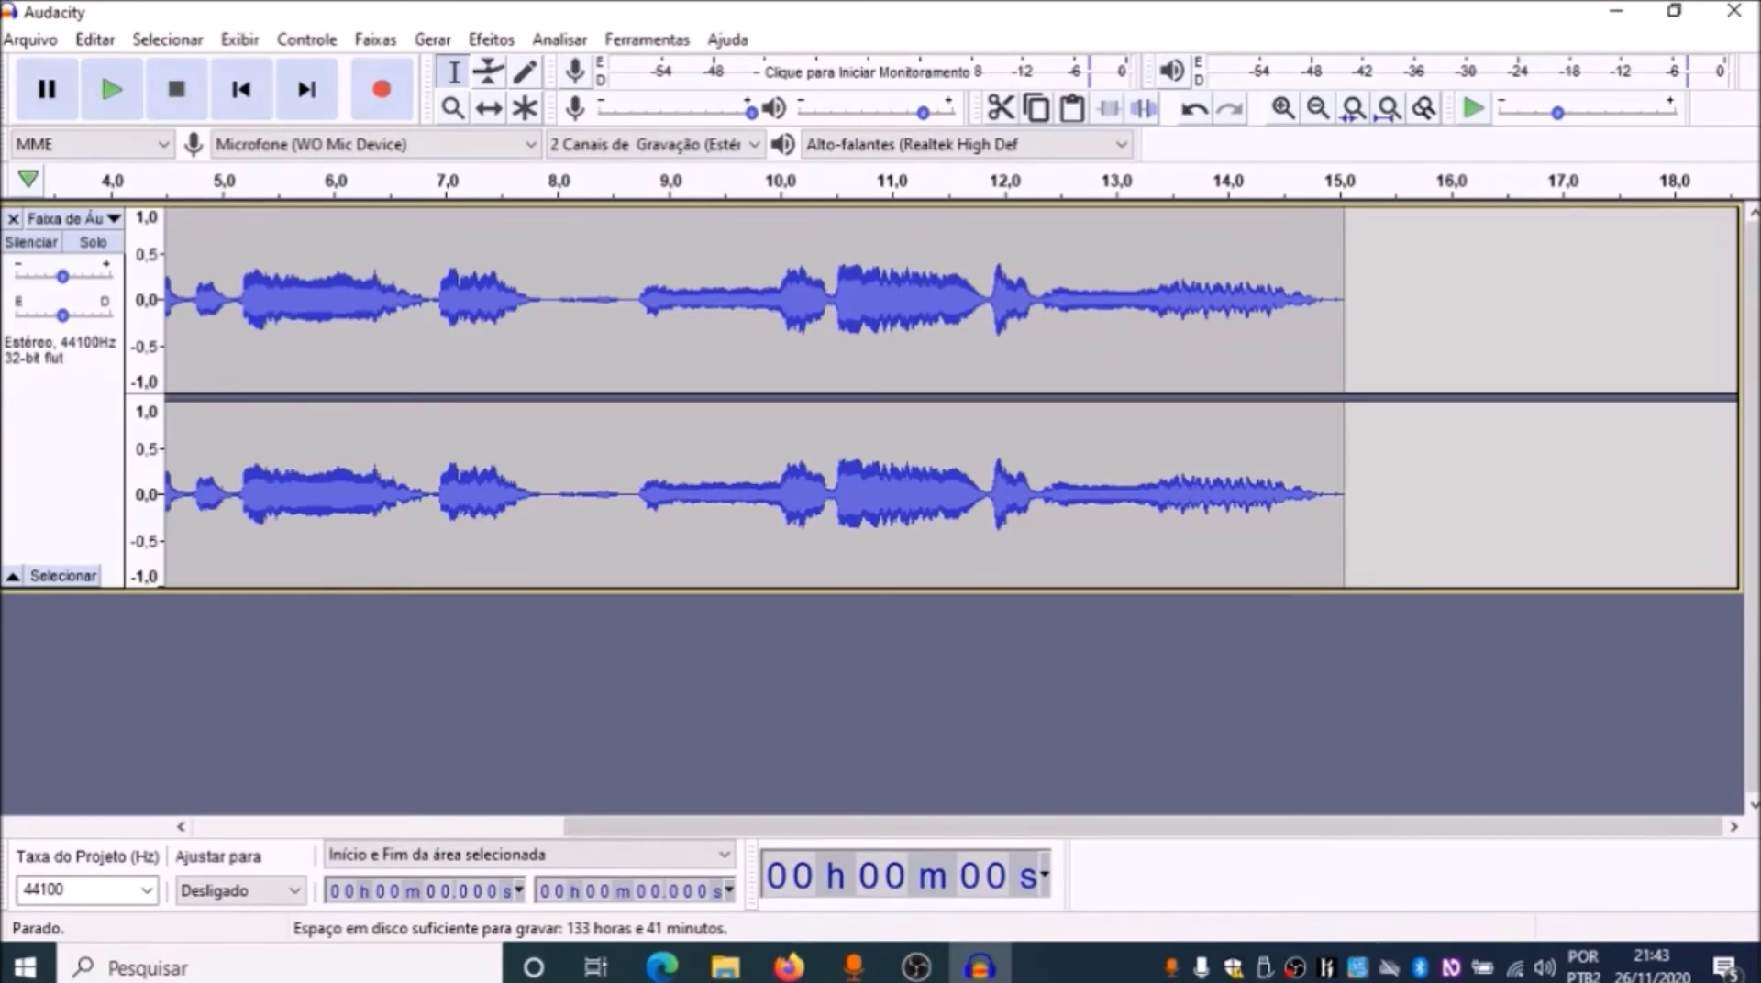
# Record a second stereo track about 15 seconds long over the first one, and play both together
pyautogui.press('r')
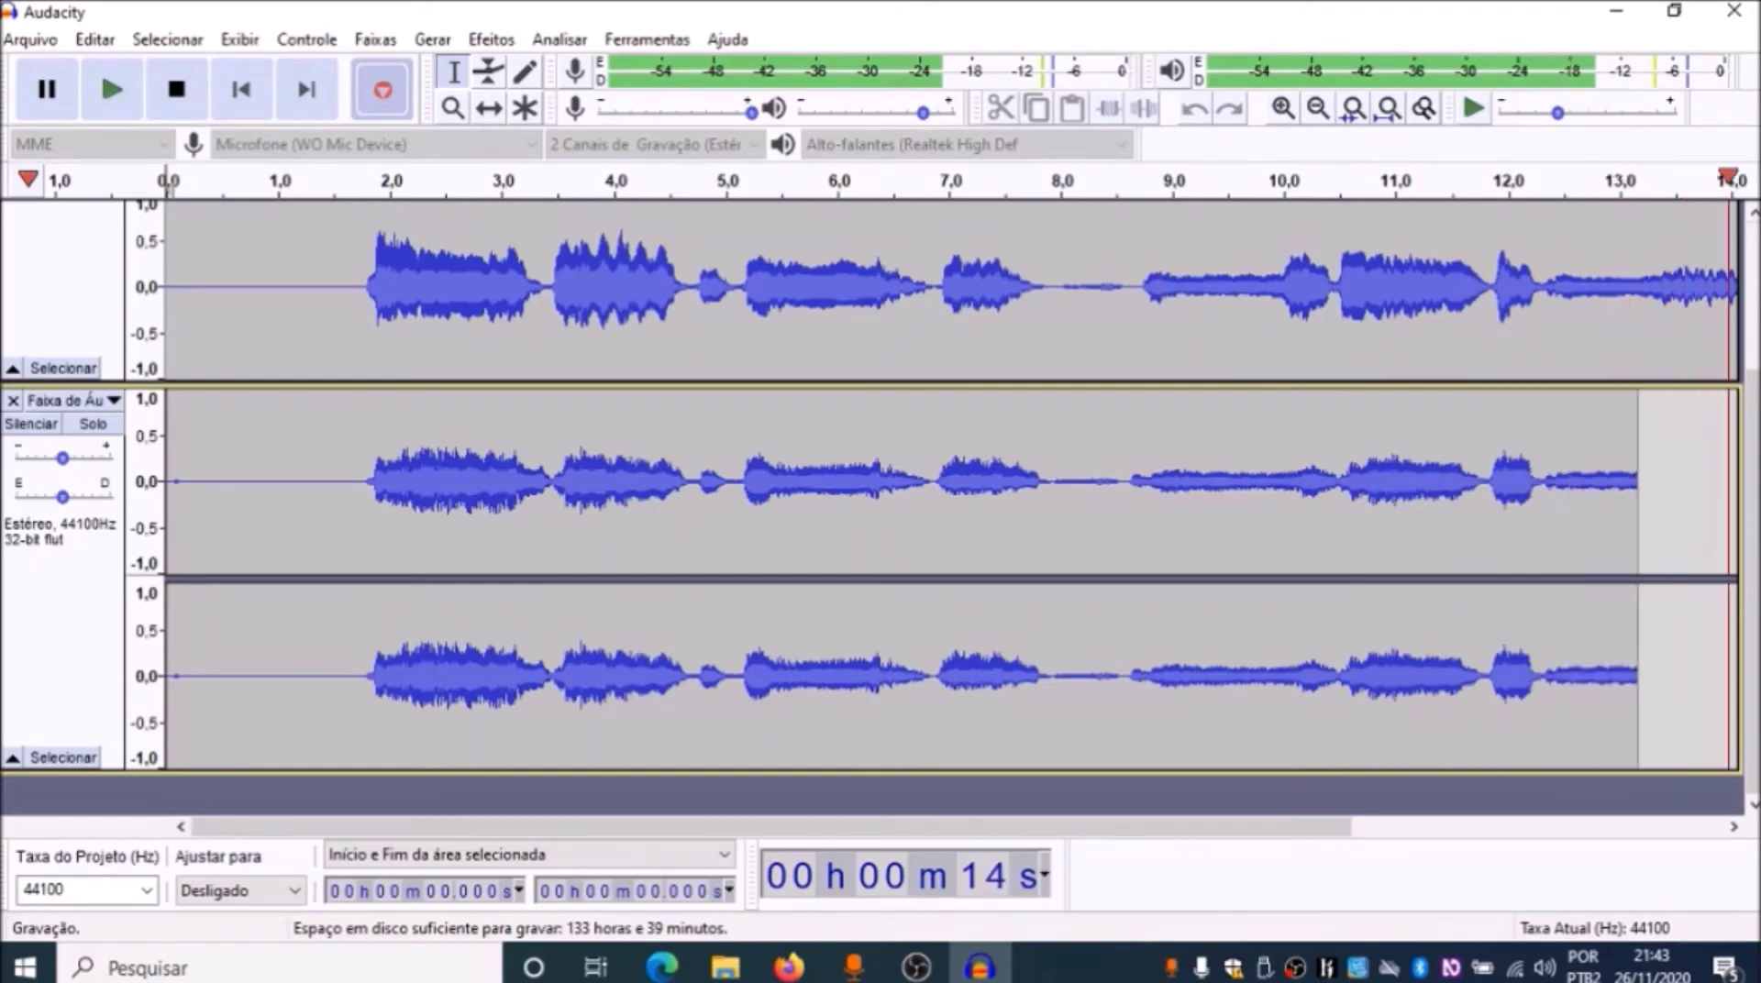
pyautogui.click(177, 89)
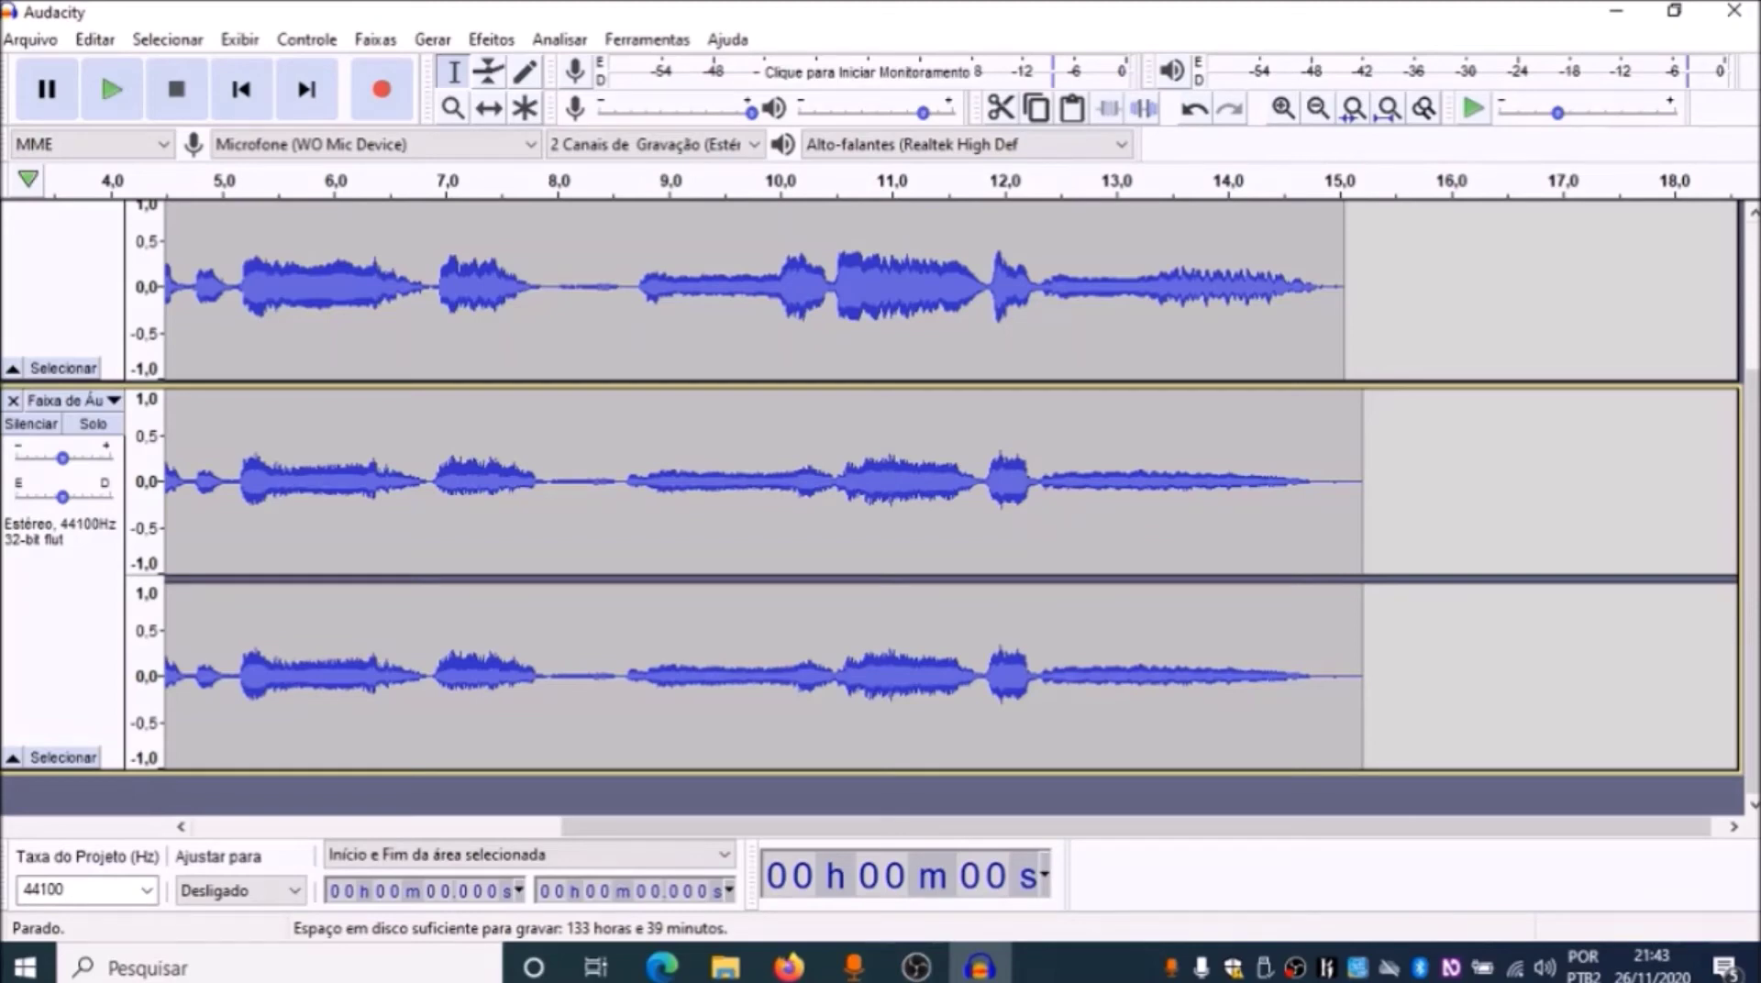
pyautogui.press('space')
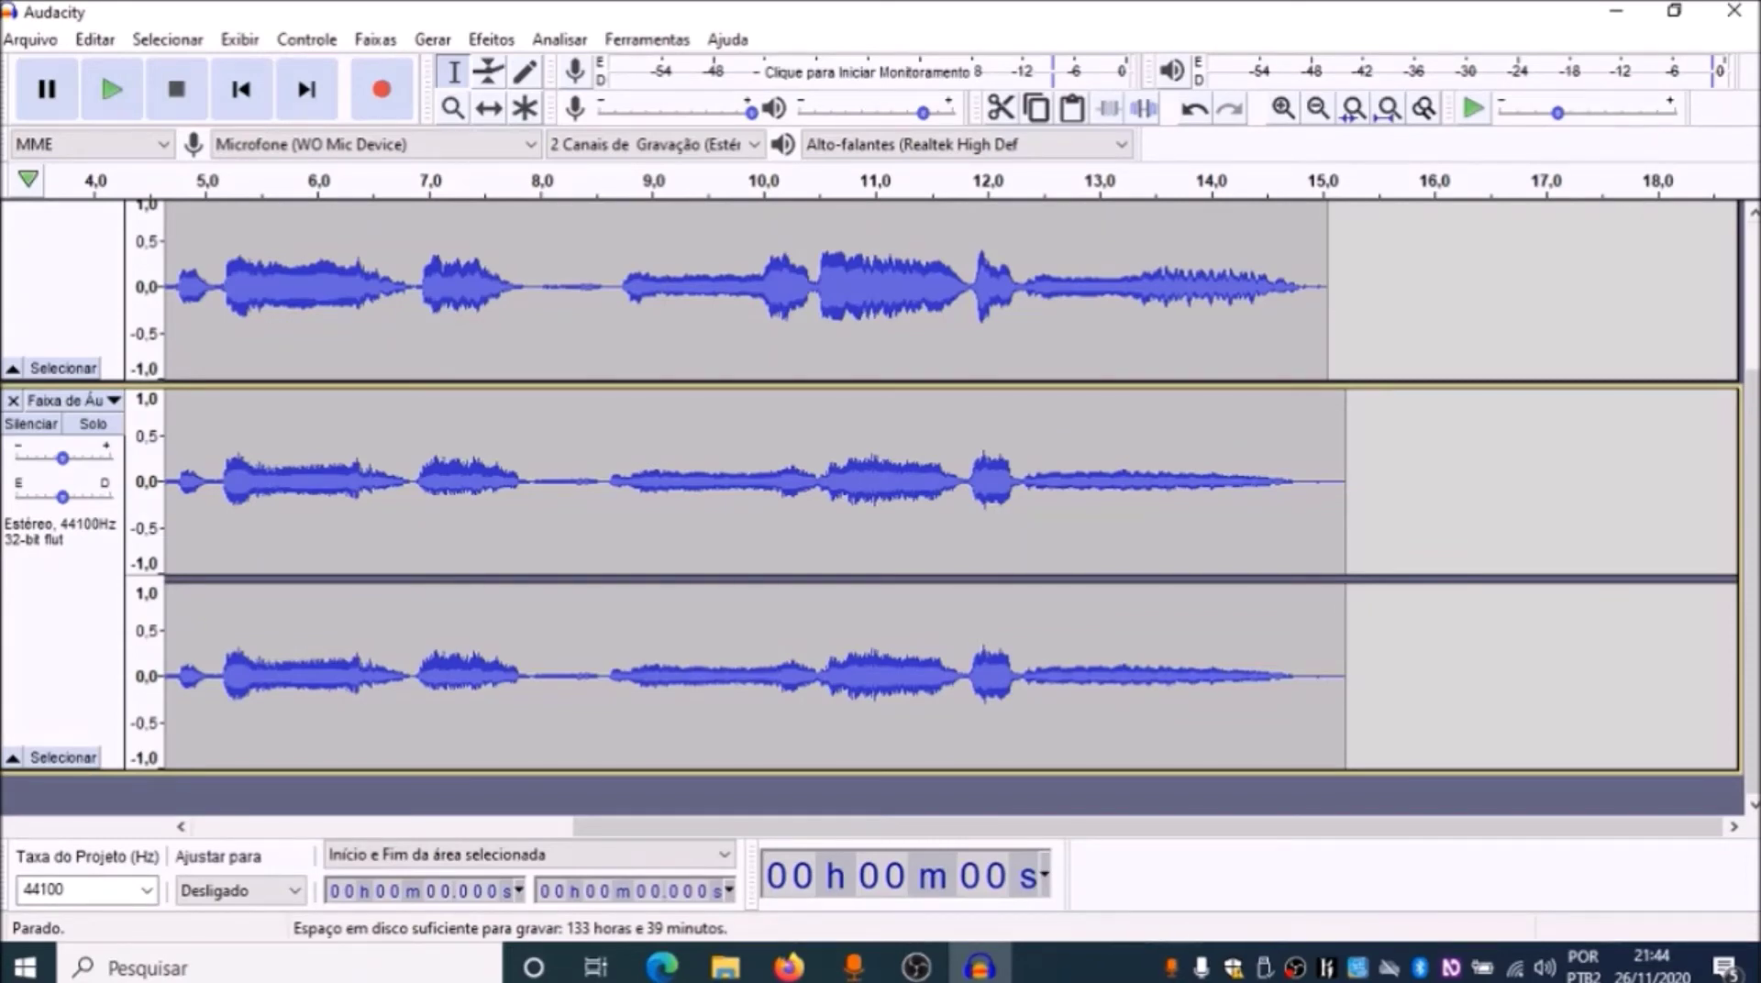
# Record a third stereo track about 15.5 seconds long over the other two, and play the mix from the start
pyautogui.press('r')
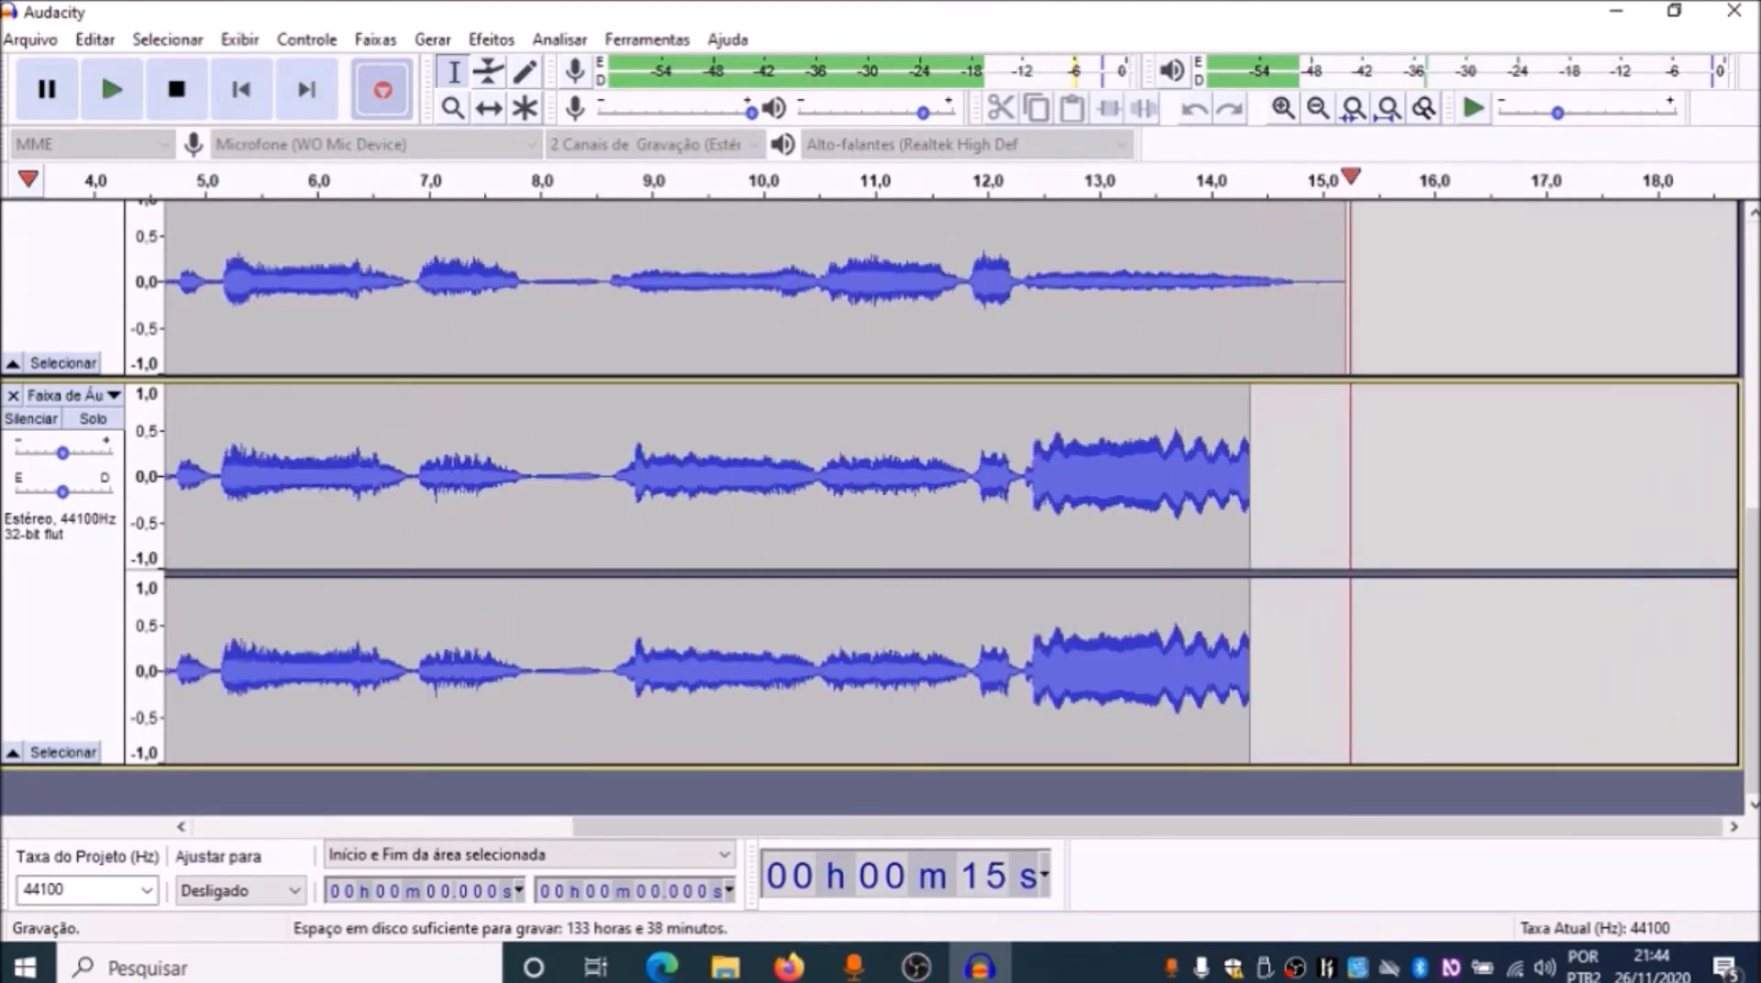
pyautogui.press('space')
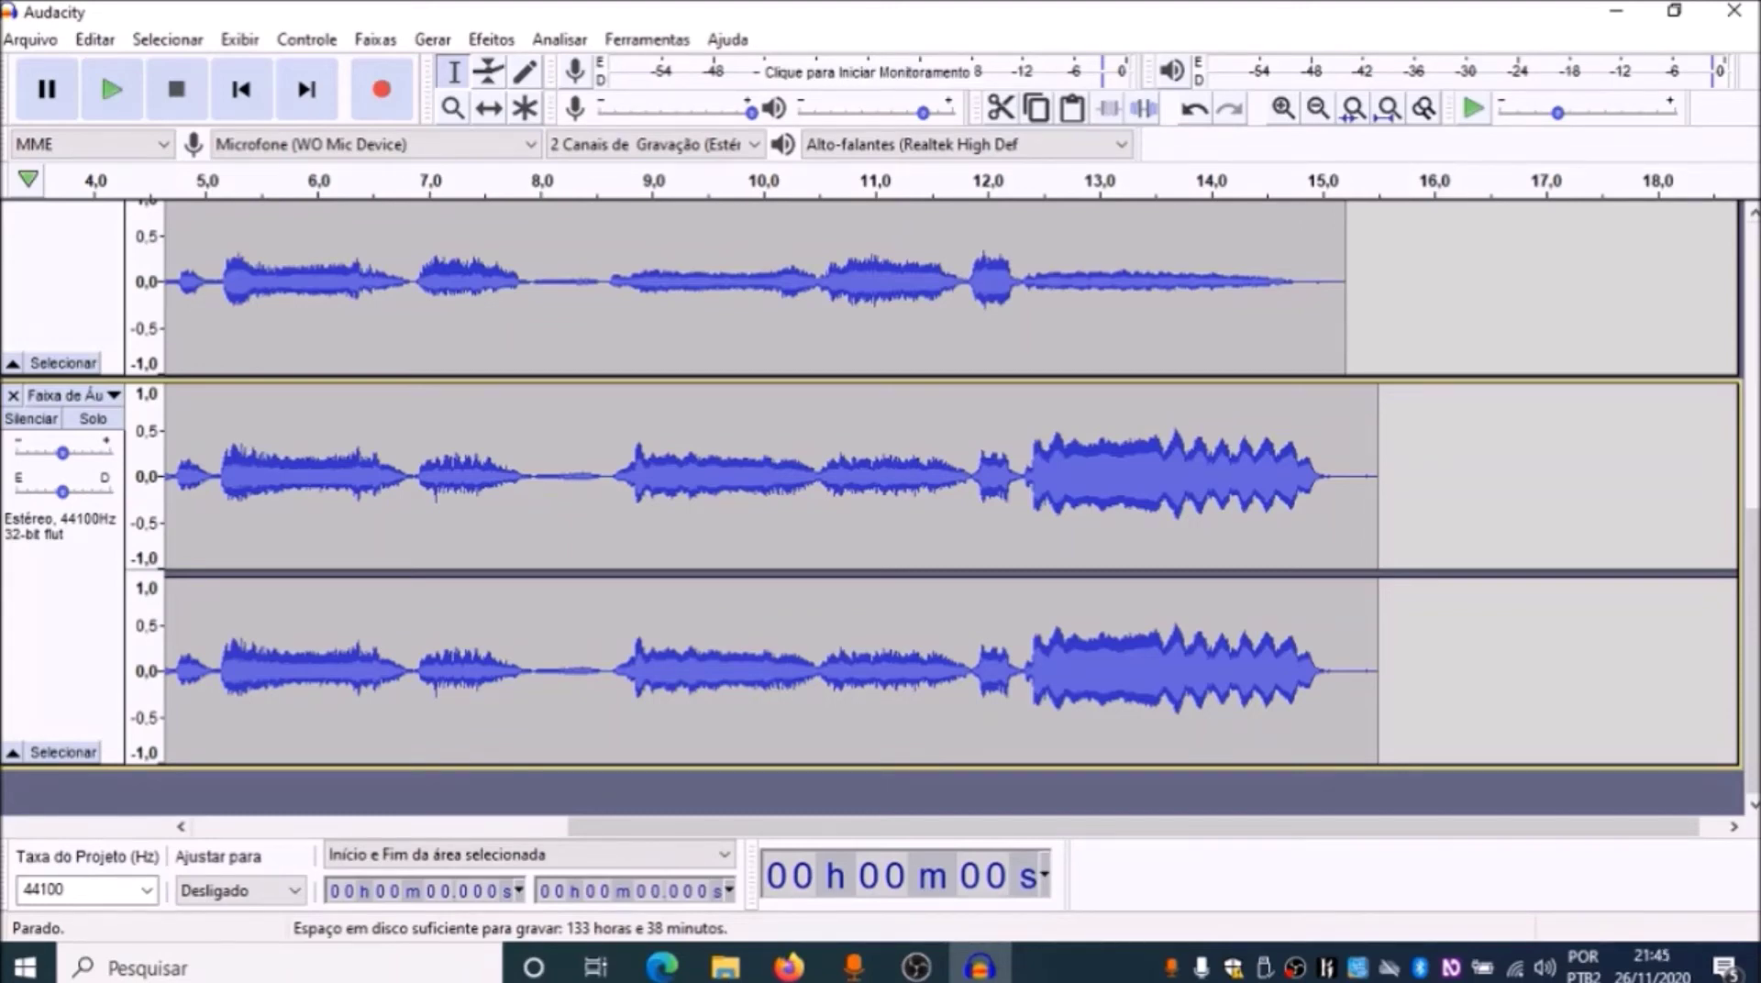
pyautogui.press('Home')
pyautogui.press('space')
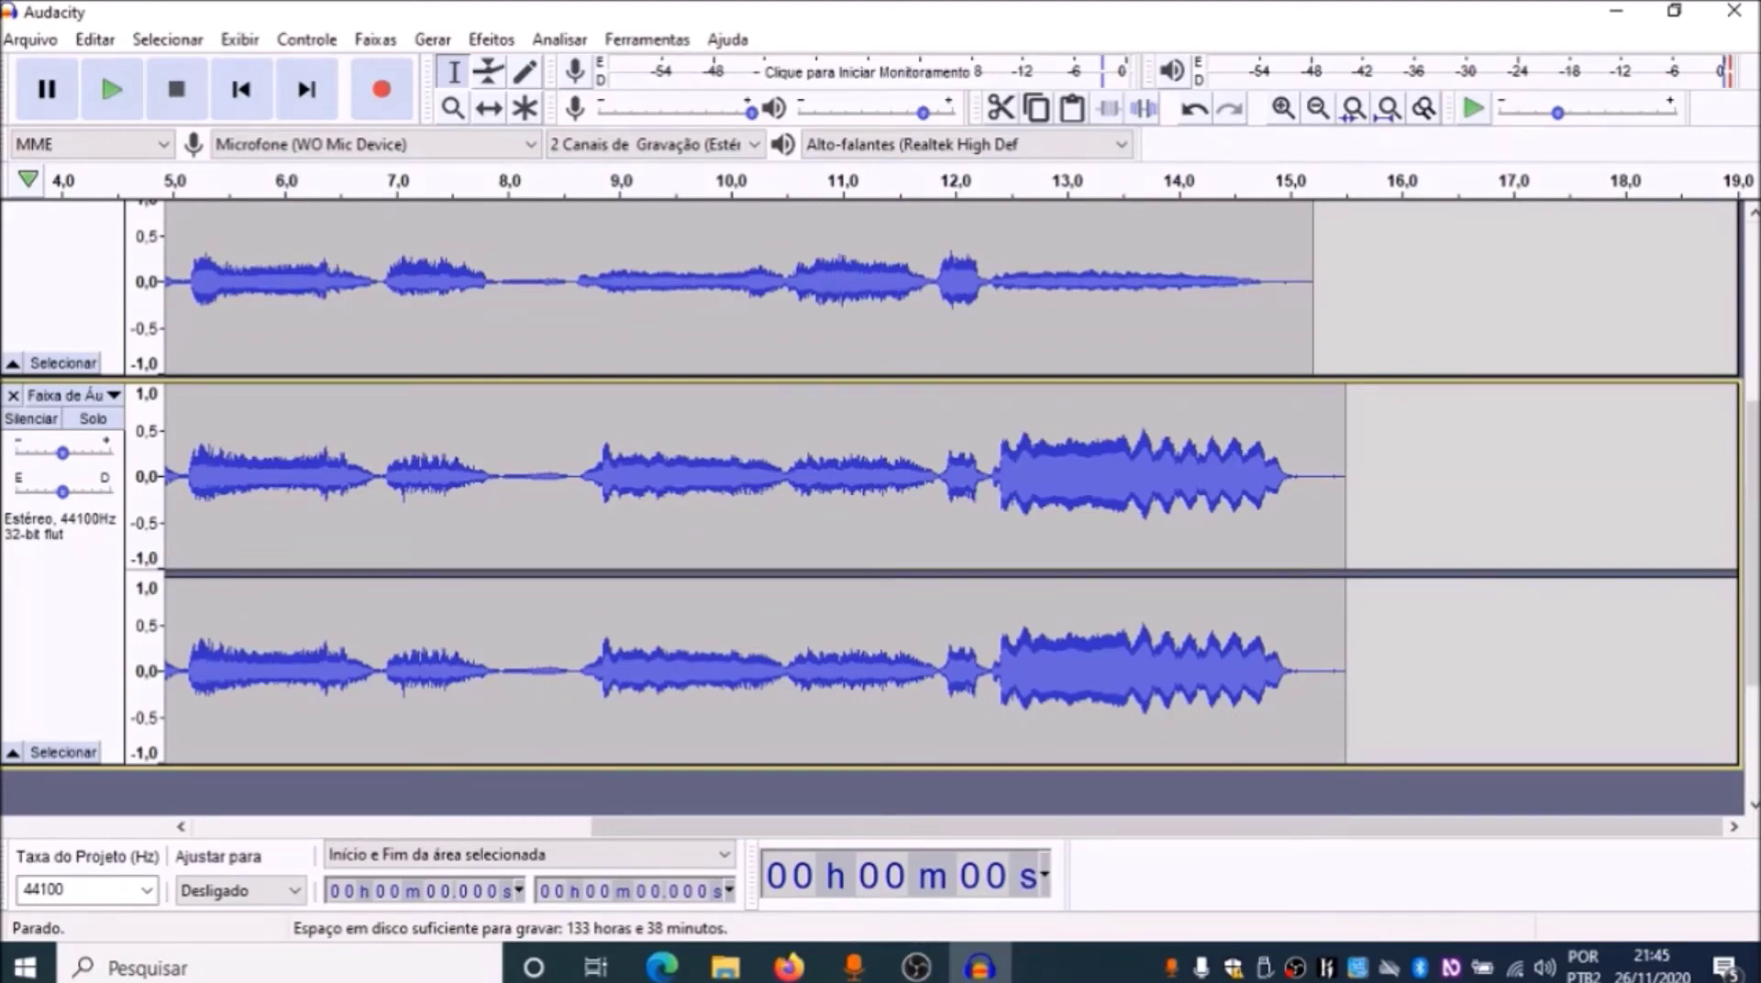
# Set the gain of the third recorded track to 3, and clear the selection
pyautogui.scroll(3, 872, 504)
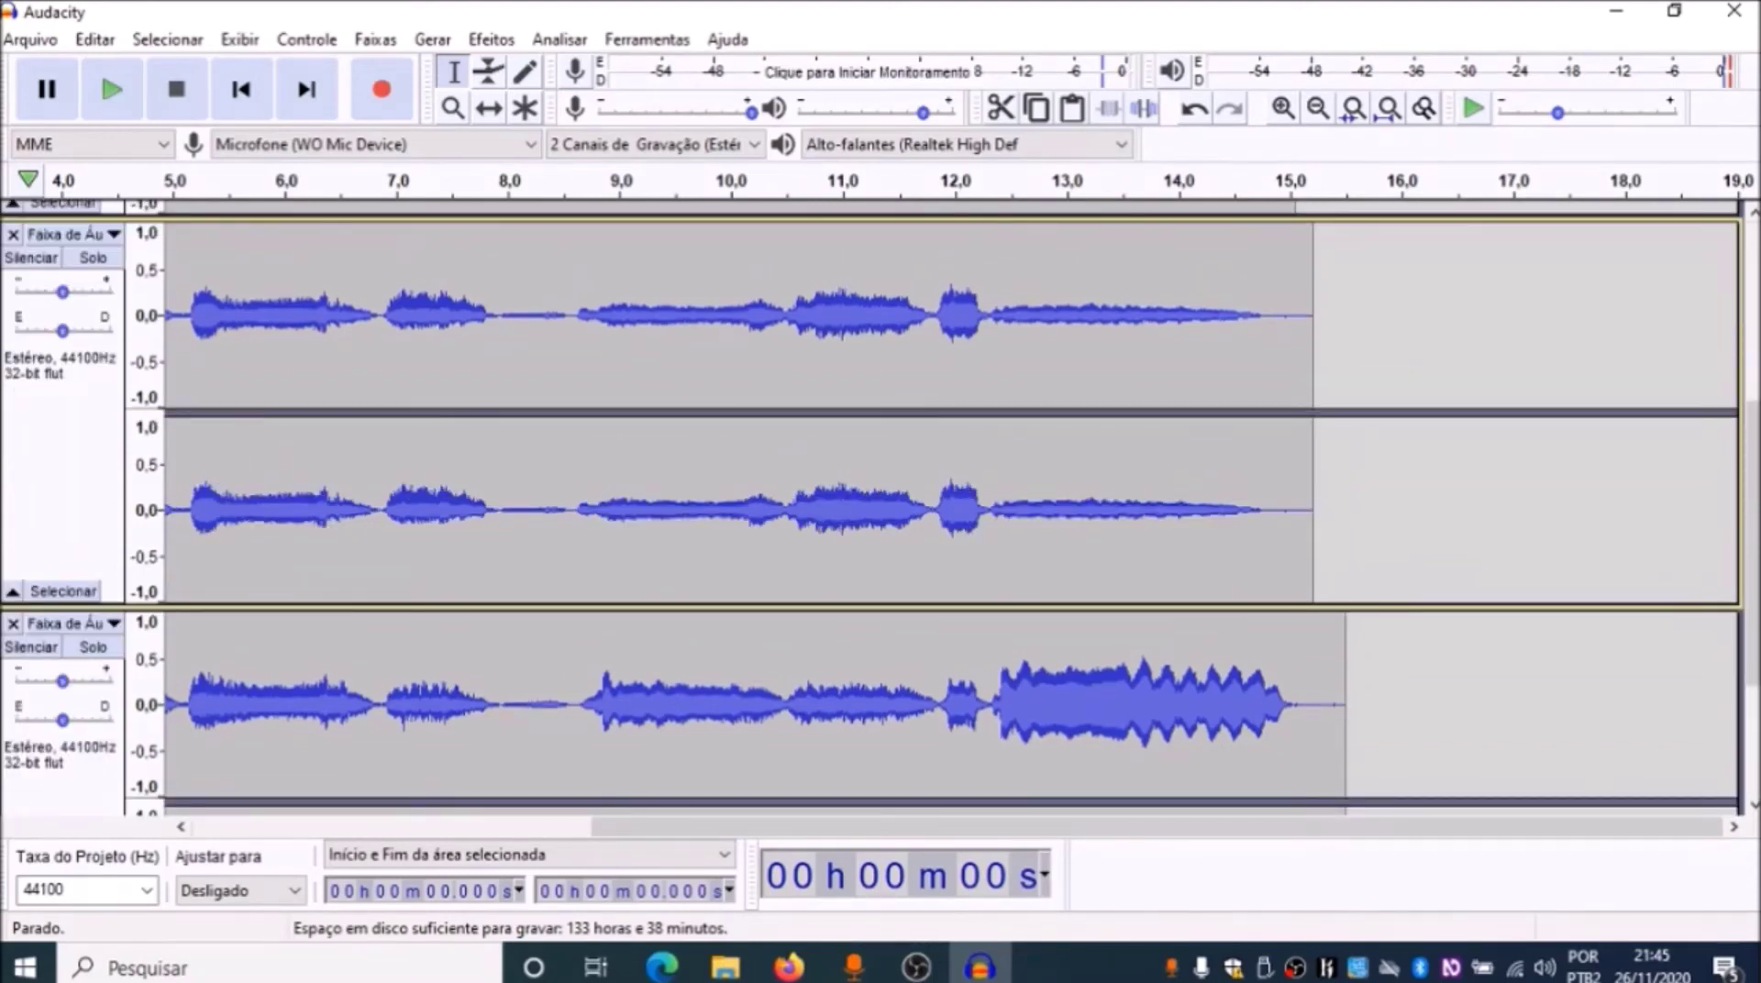
pyautogui.scroll(5, 871, 505)
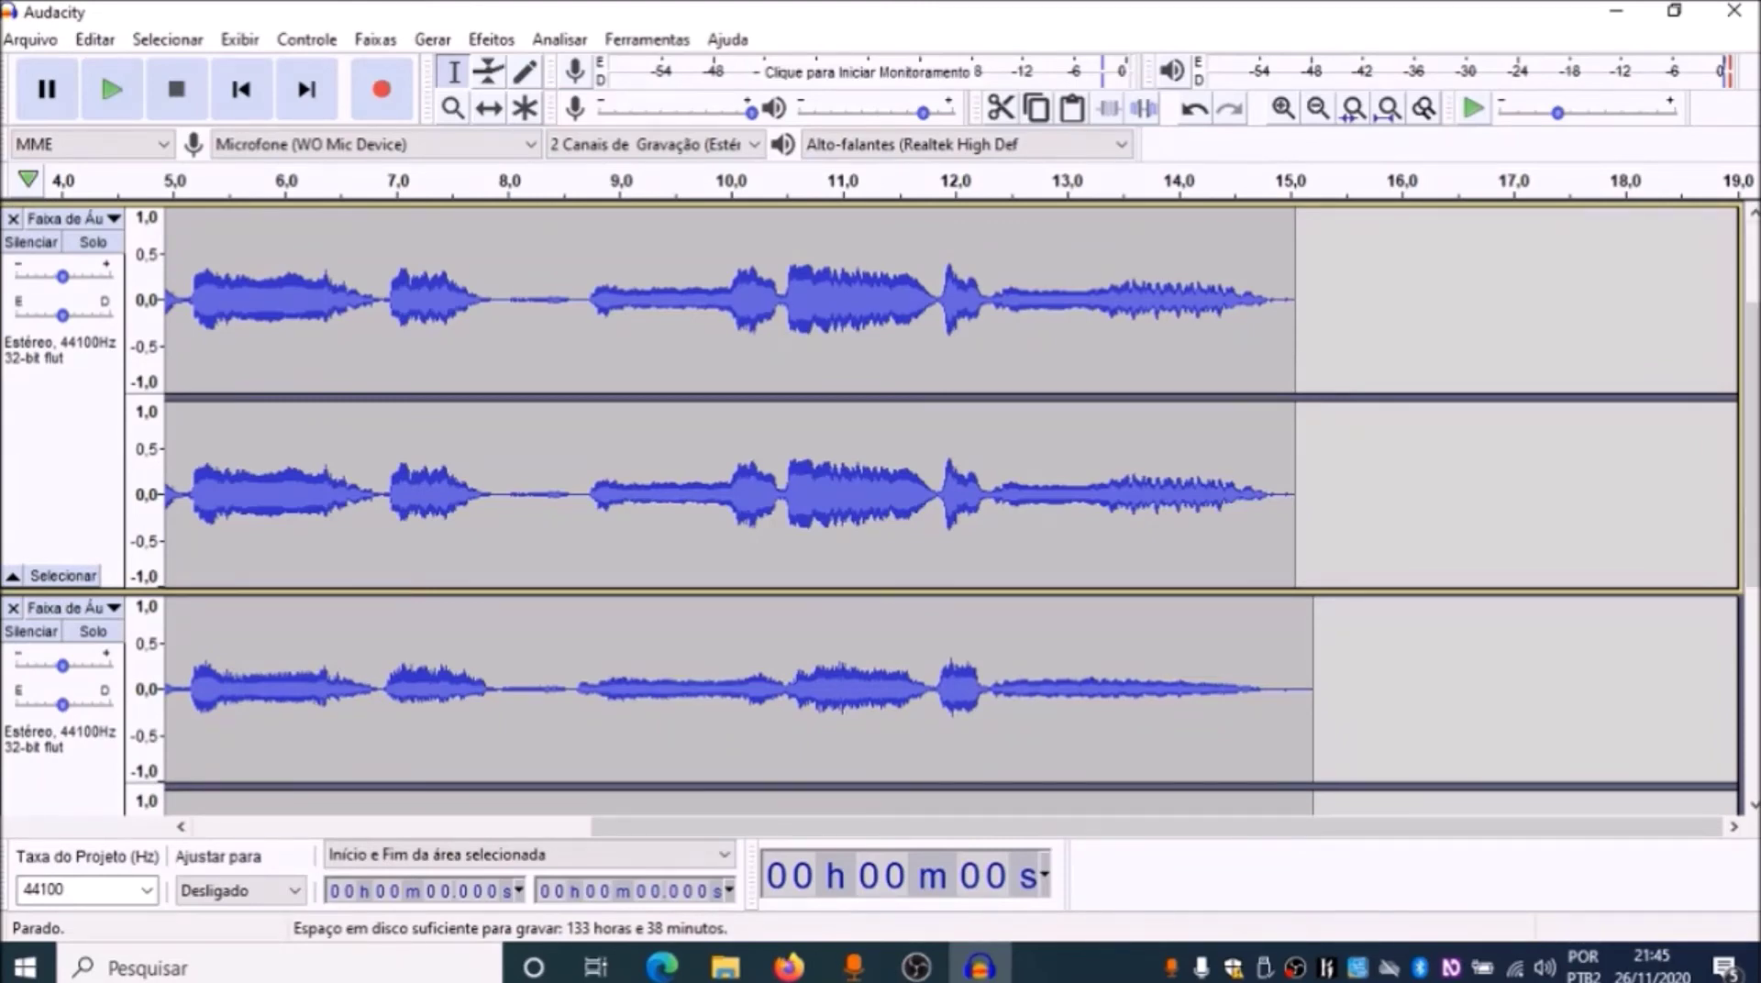
pyautogui.scroll(-5, 871, 505)
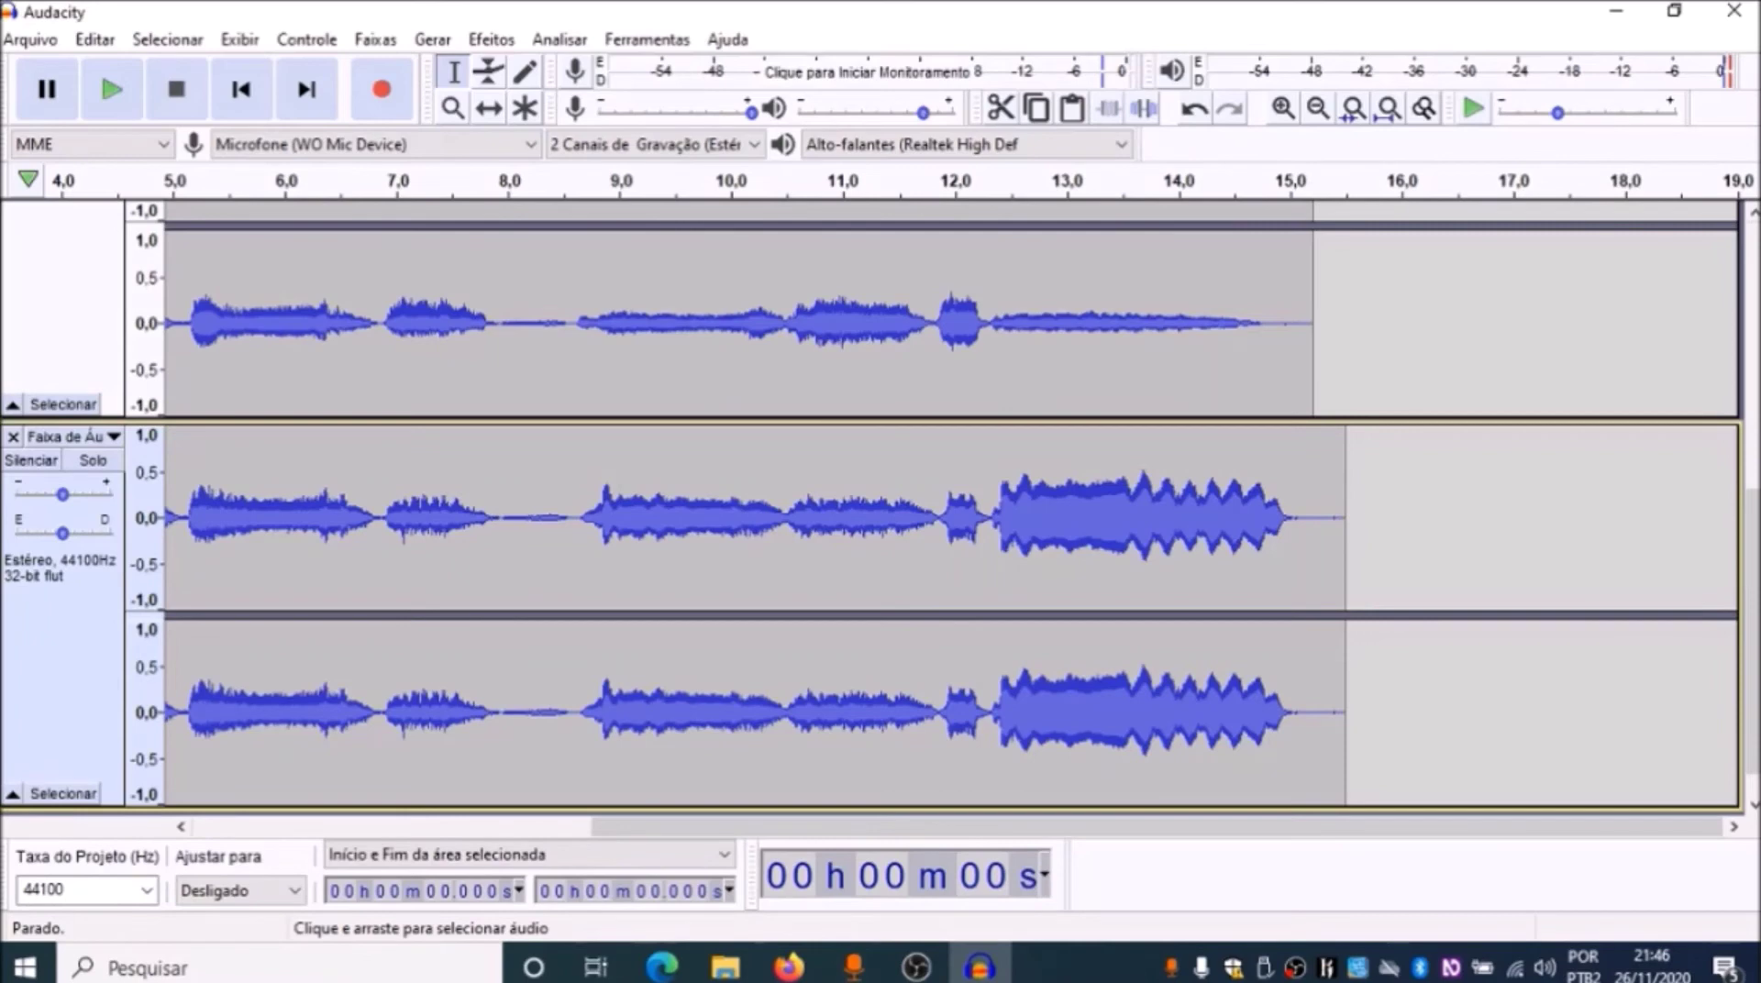
pyautogui.doubleClick(1320, 550)
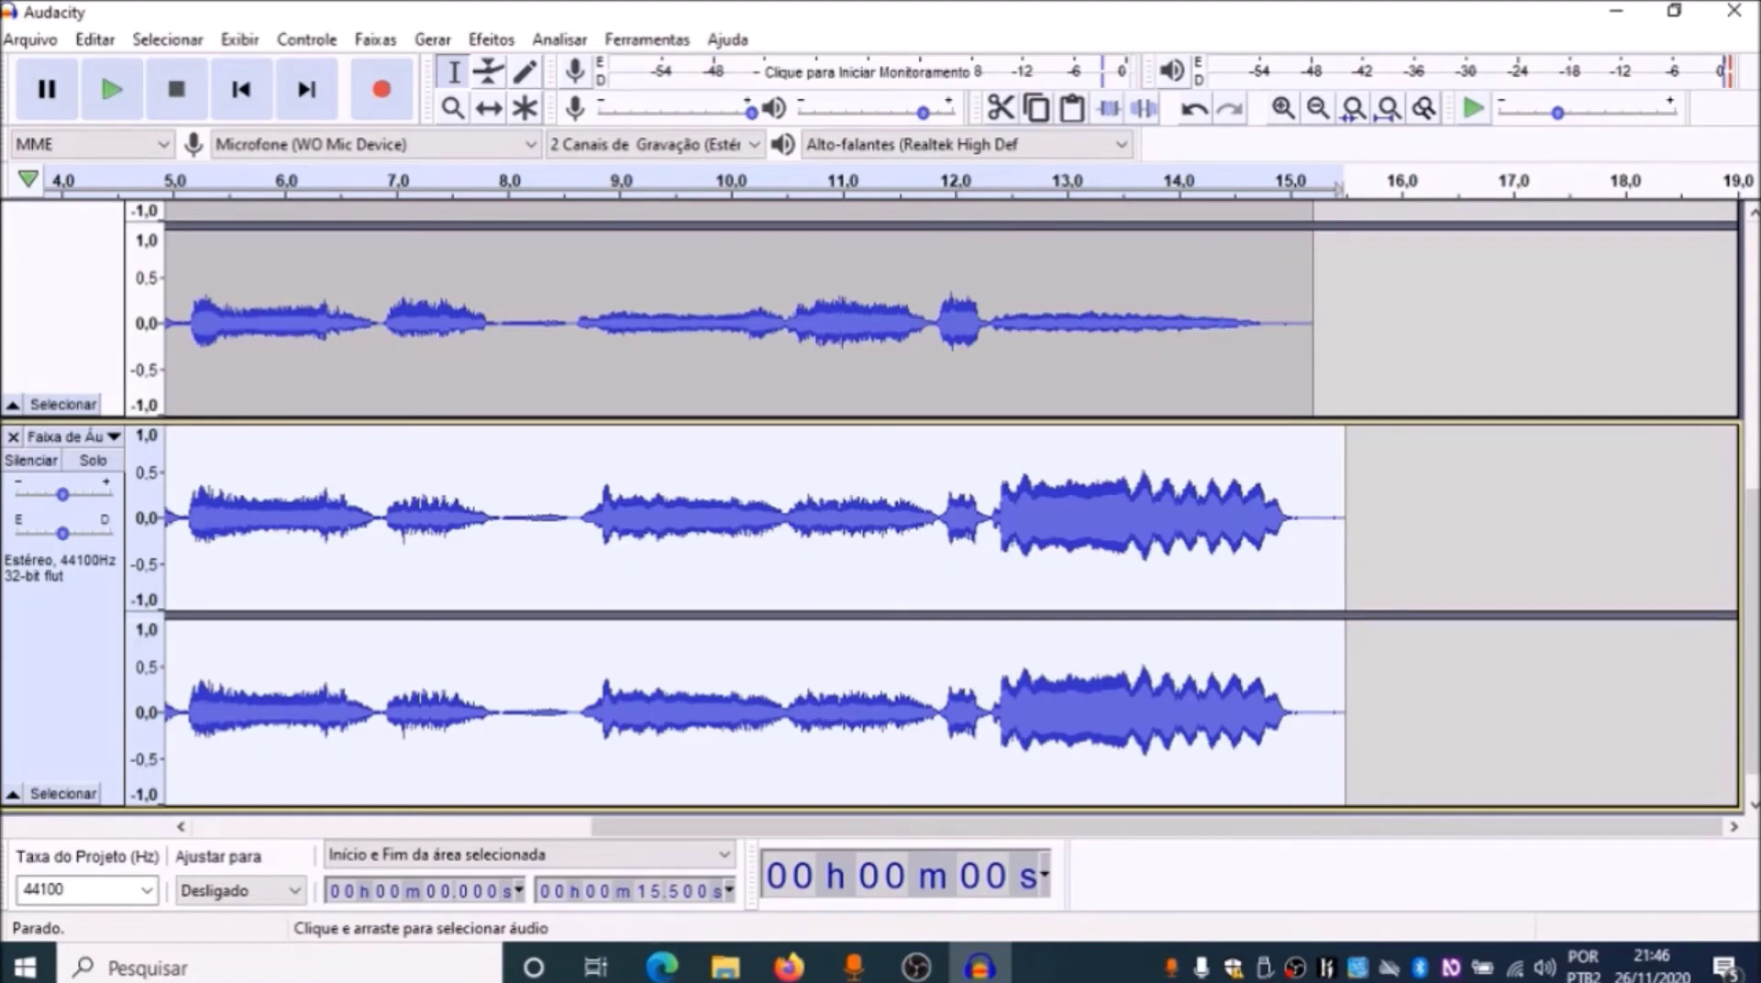
pyautogui.hotkey('alt', 'shift', 'g')
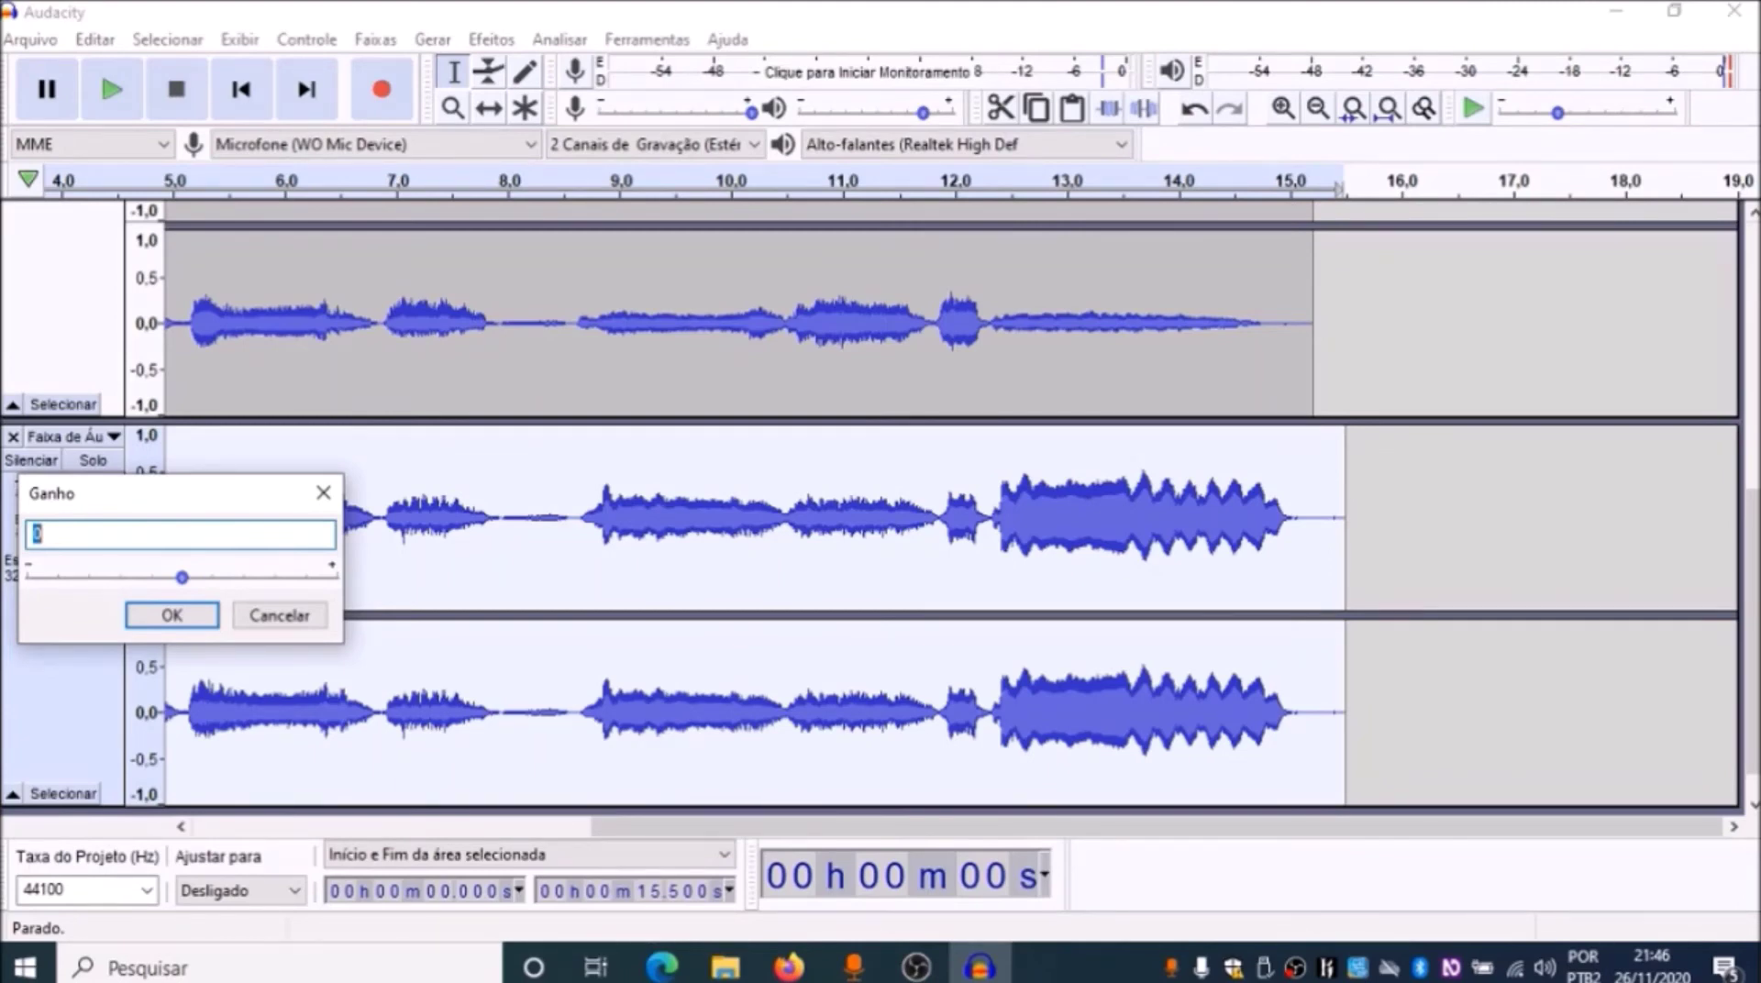
pyautogui.write('3')
pyautogui.press('Tab')
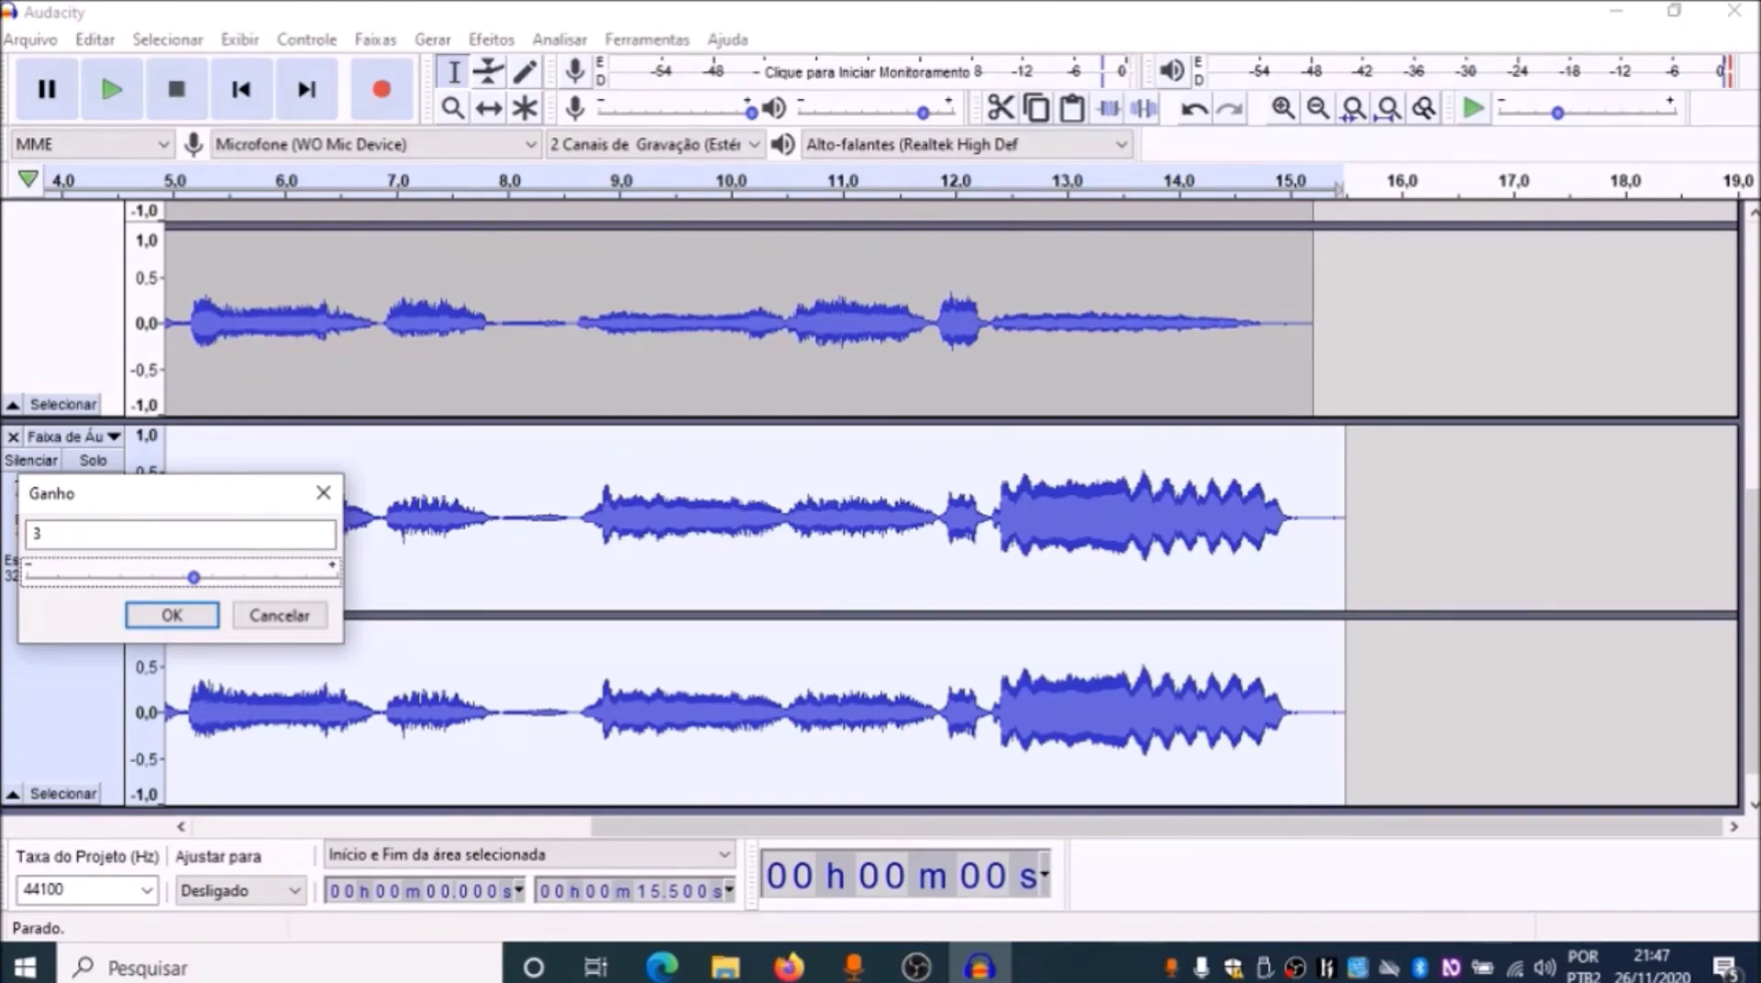
pyautogui.press('Left')
pyautogui.press('Right')
pyautogui.press('Tab')
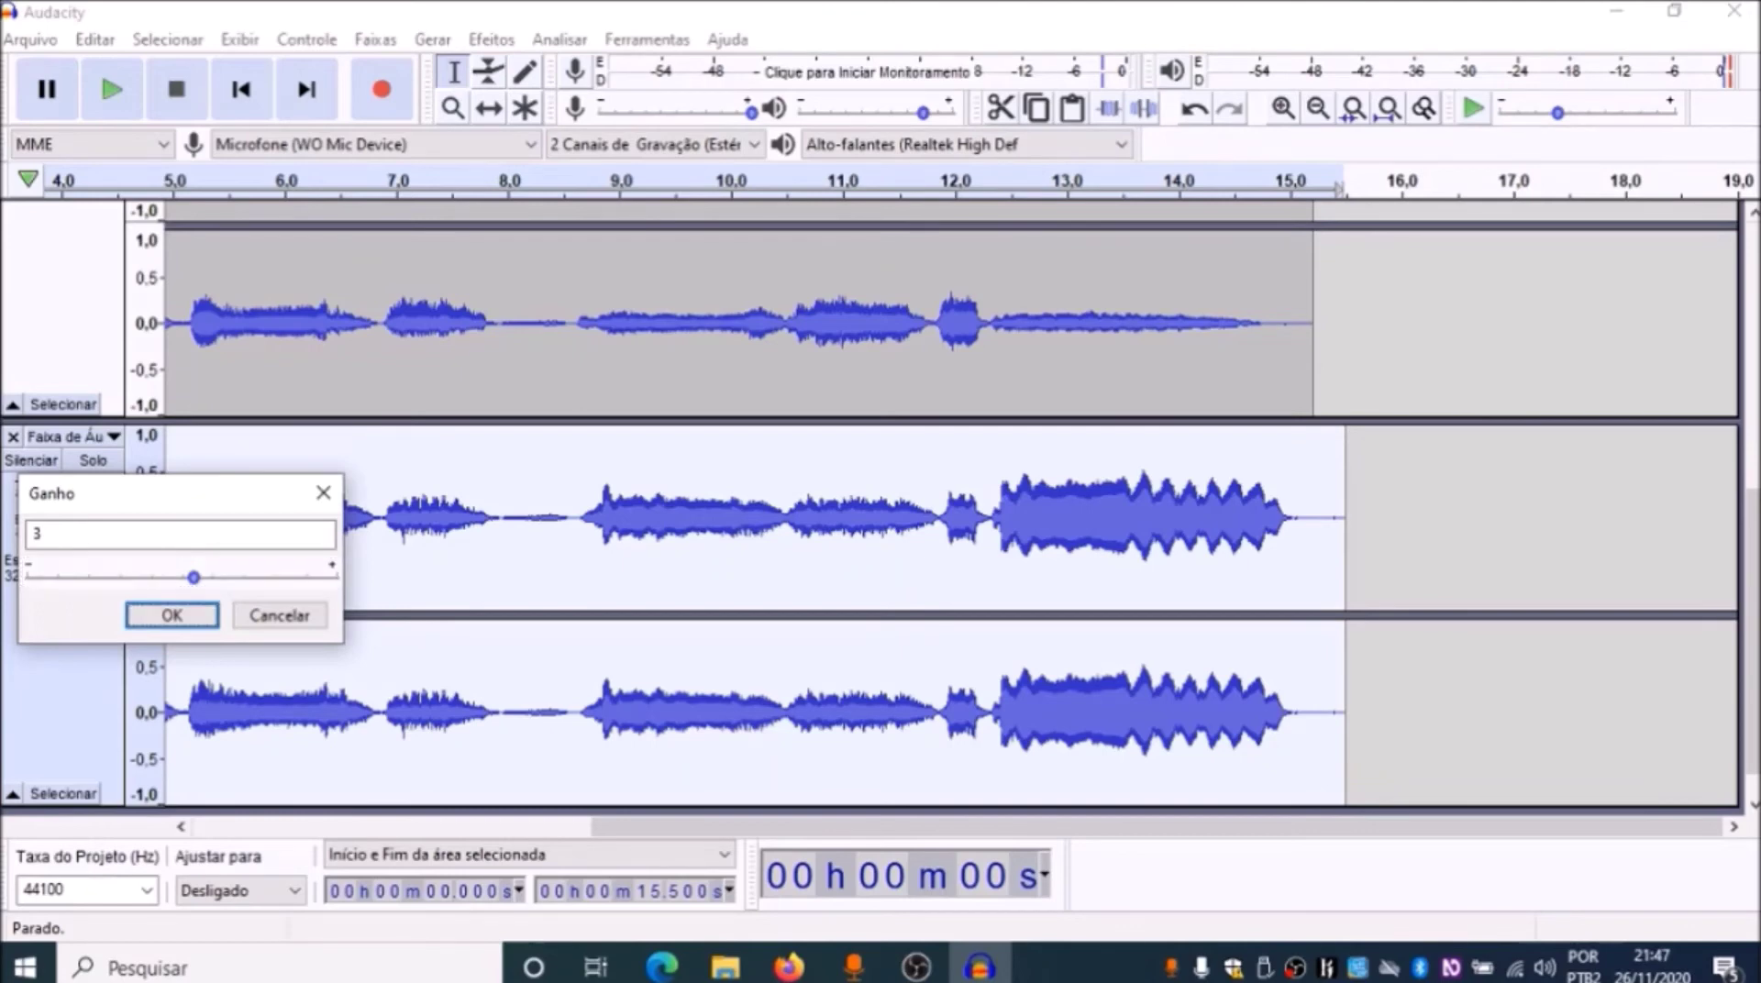
pyautogui.press('Return')
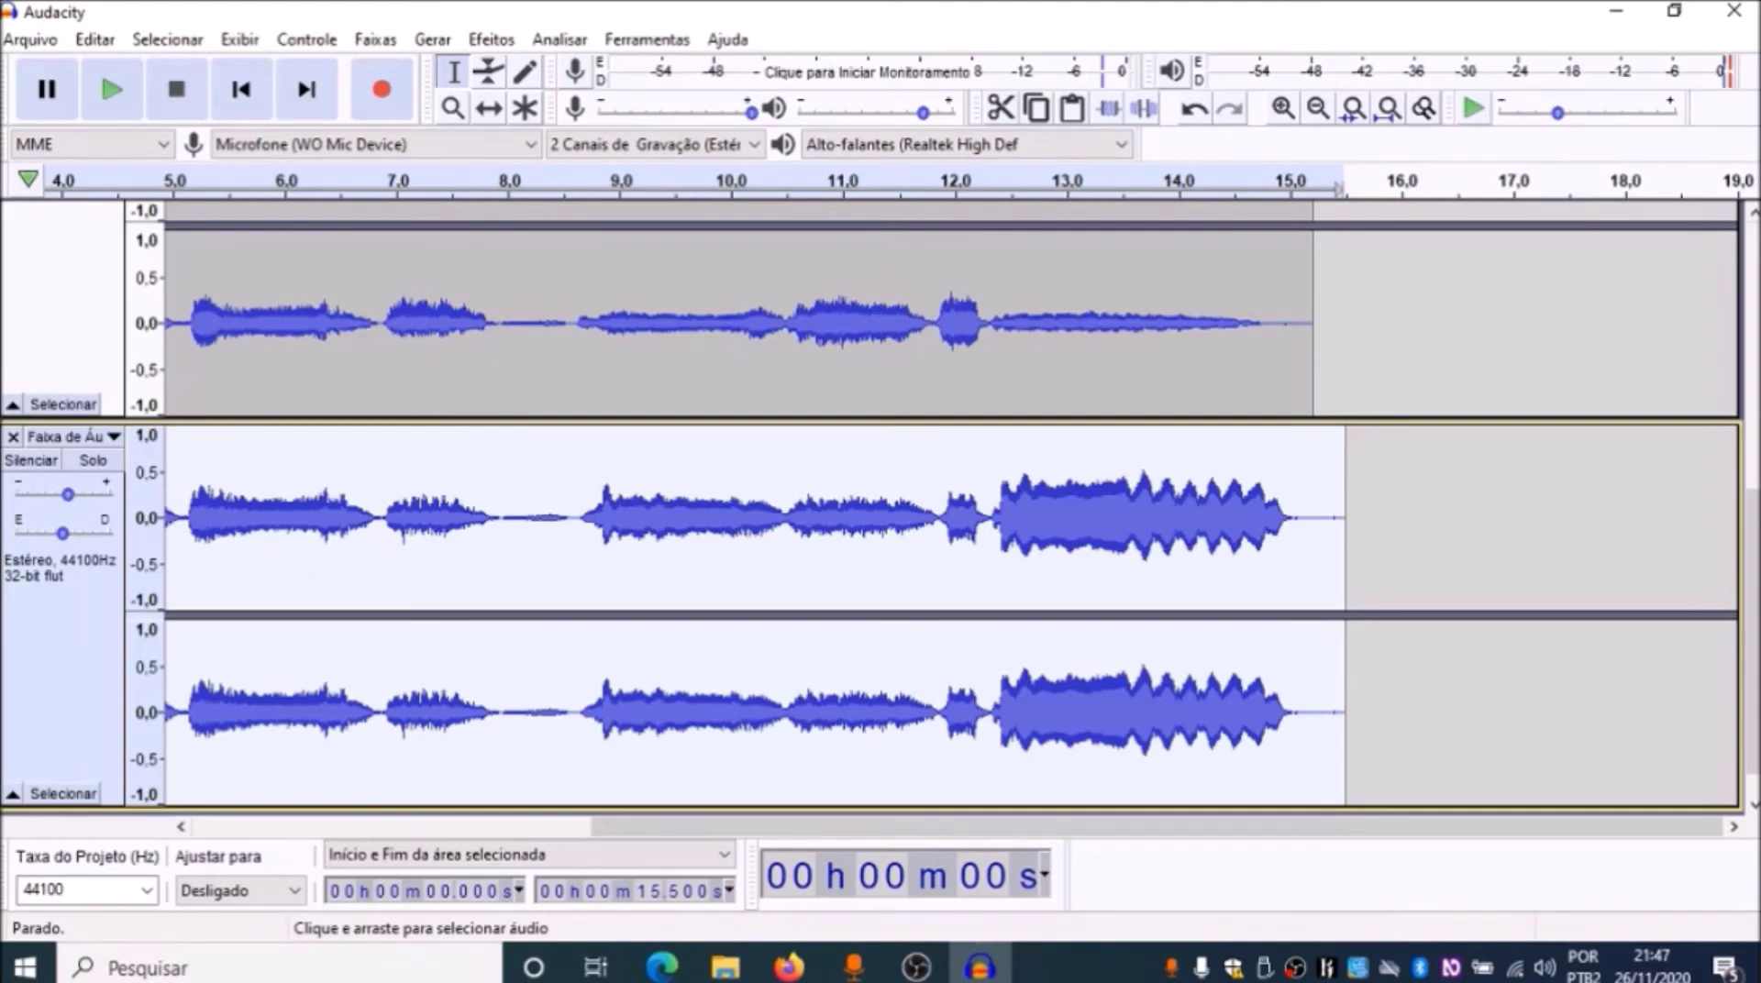
pyautogui.hotkey('ctrl', 'shift', 'a')
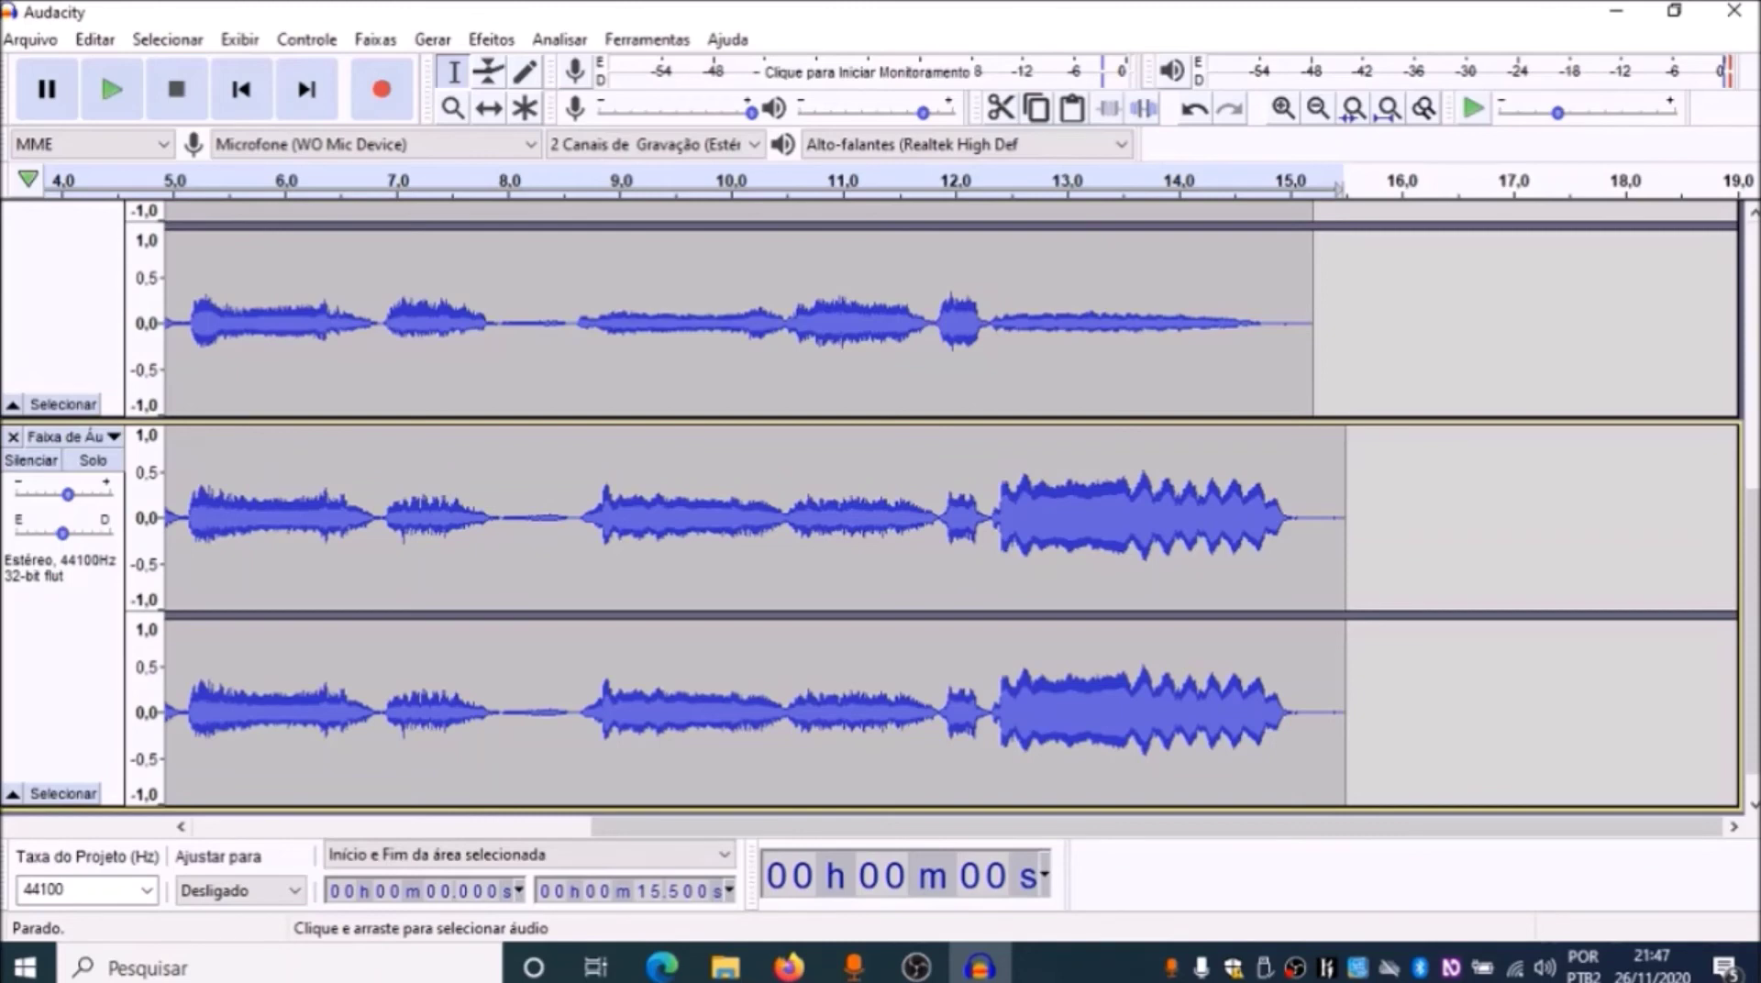
# Set the gain of the second recorded track to 3, and deselect the track
pyautogui.press('Up')
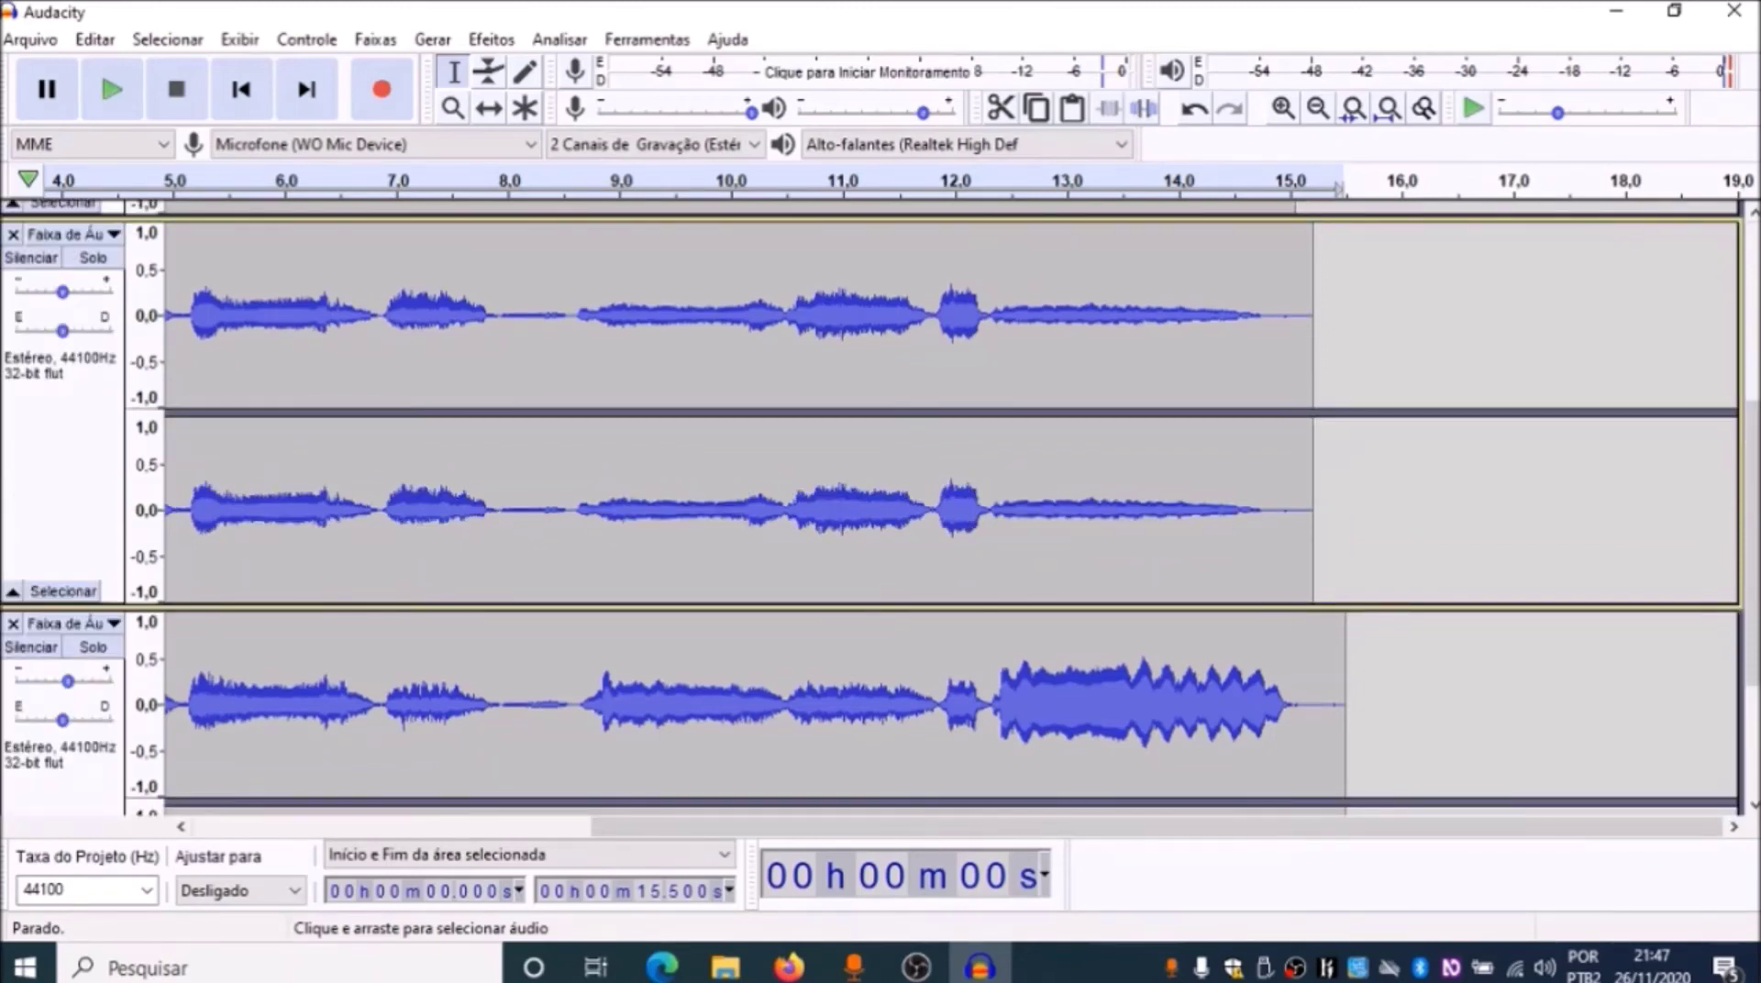
pyautogui.press('Return')
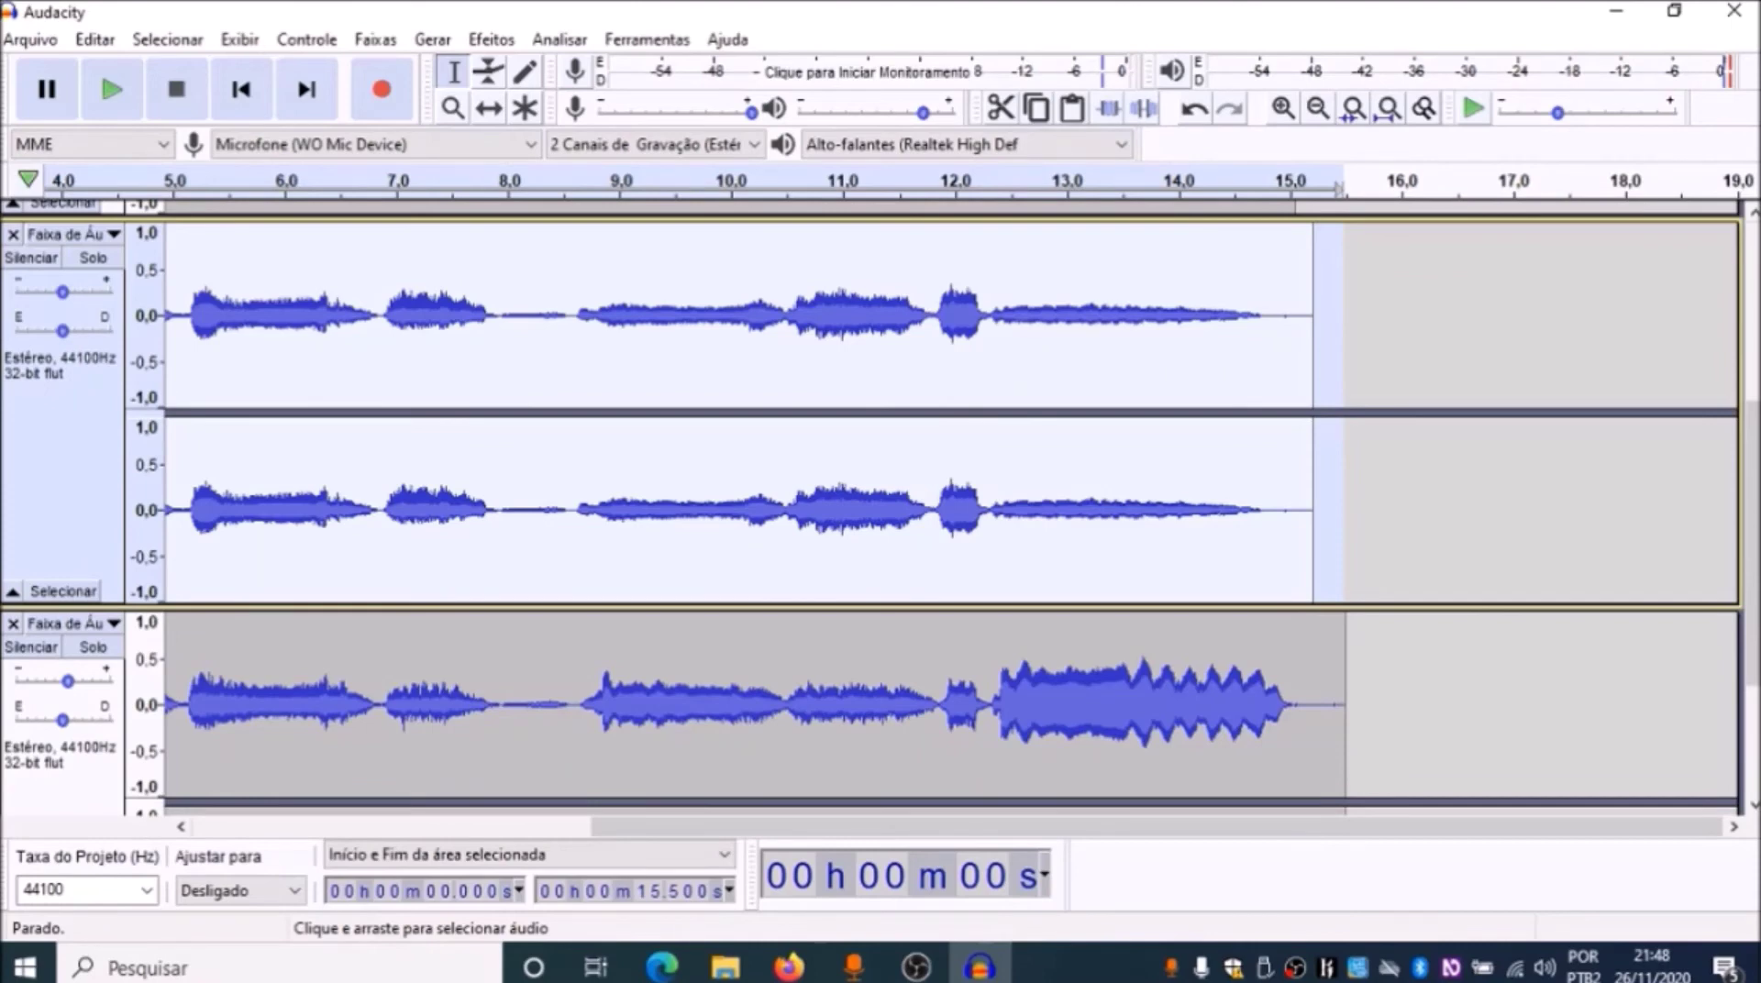
pyautogui.hotkey('shift', 'g')
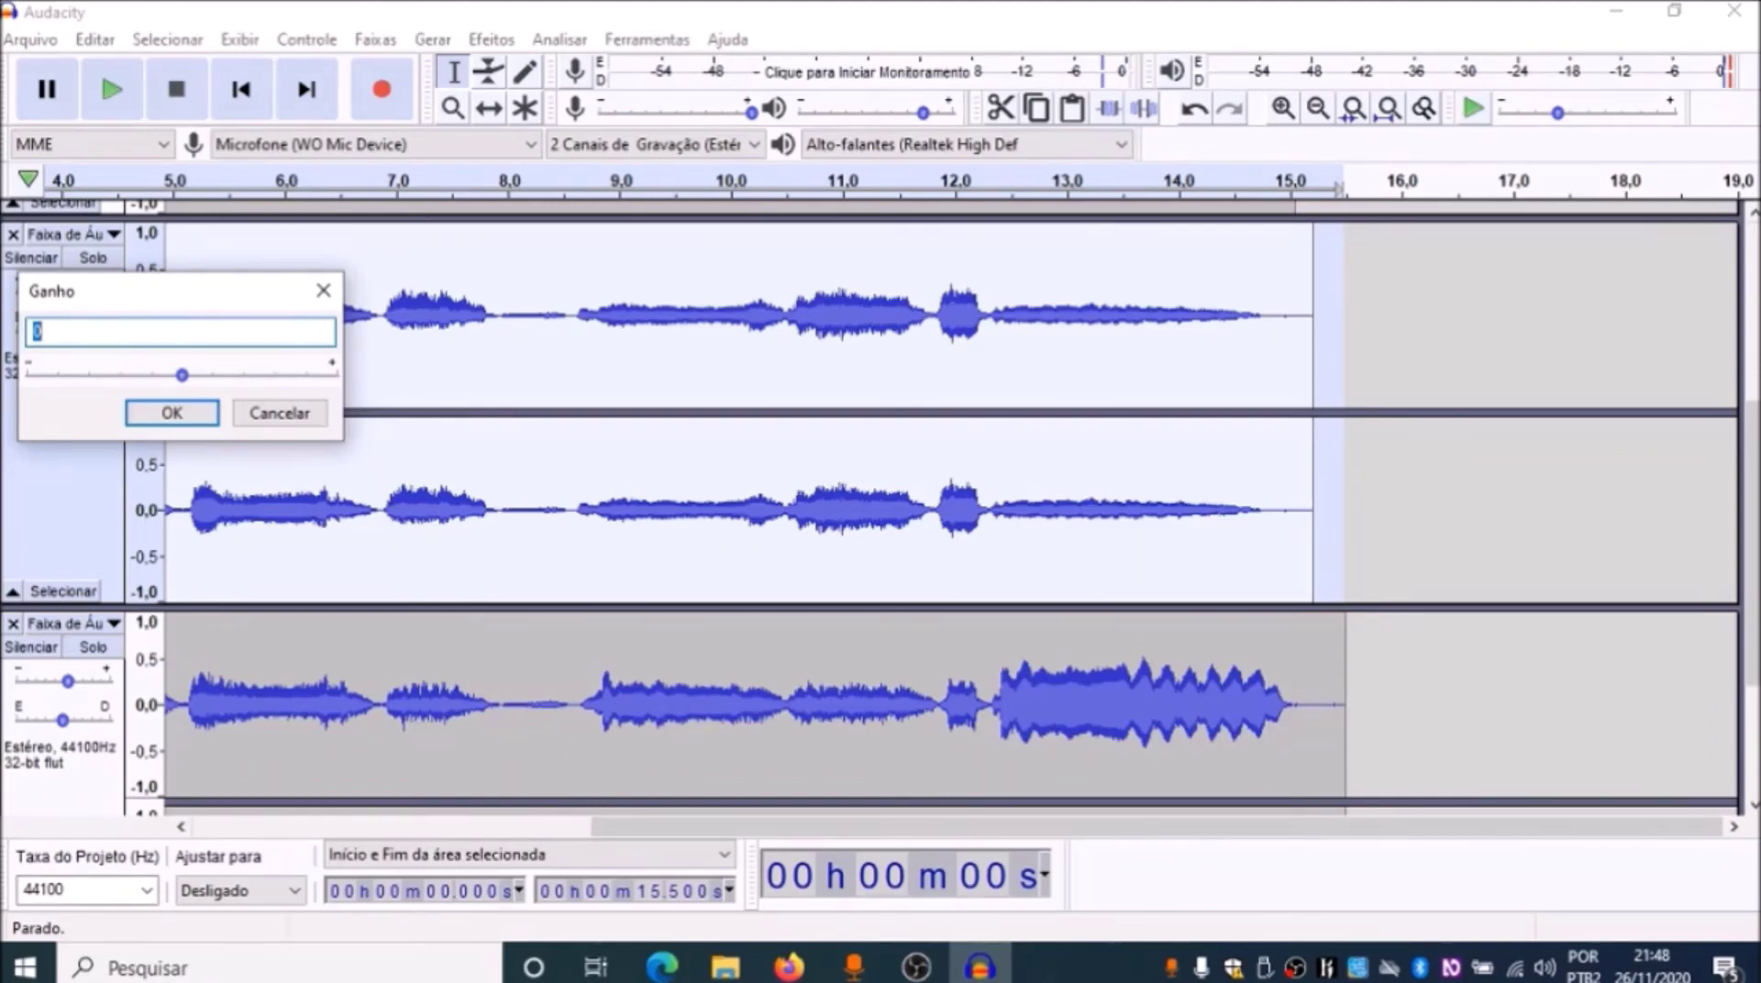
pyautogui.write('3')
pyautogui.press('Tab')
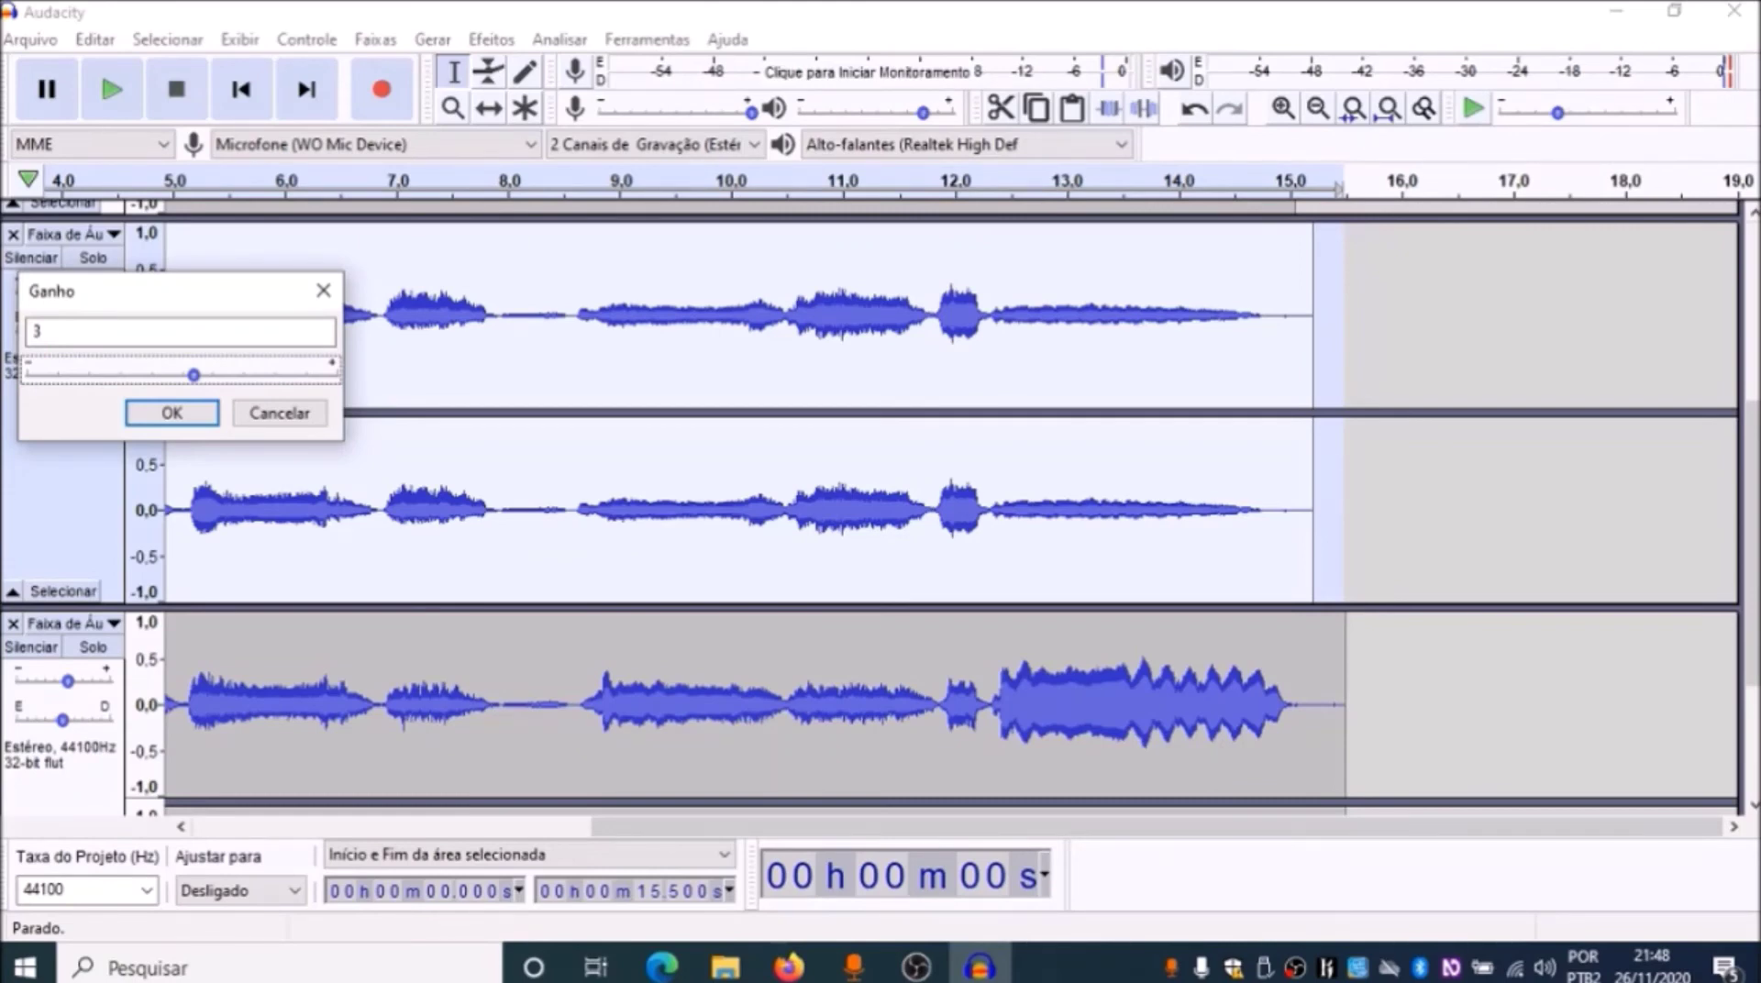
pyautogui.press('Tab')
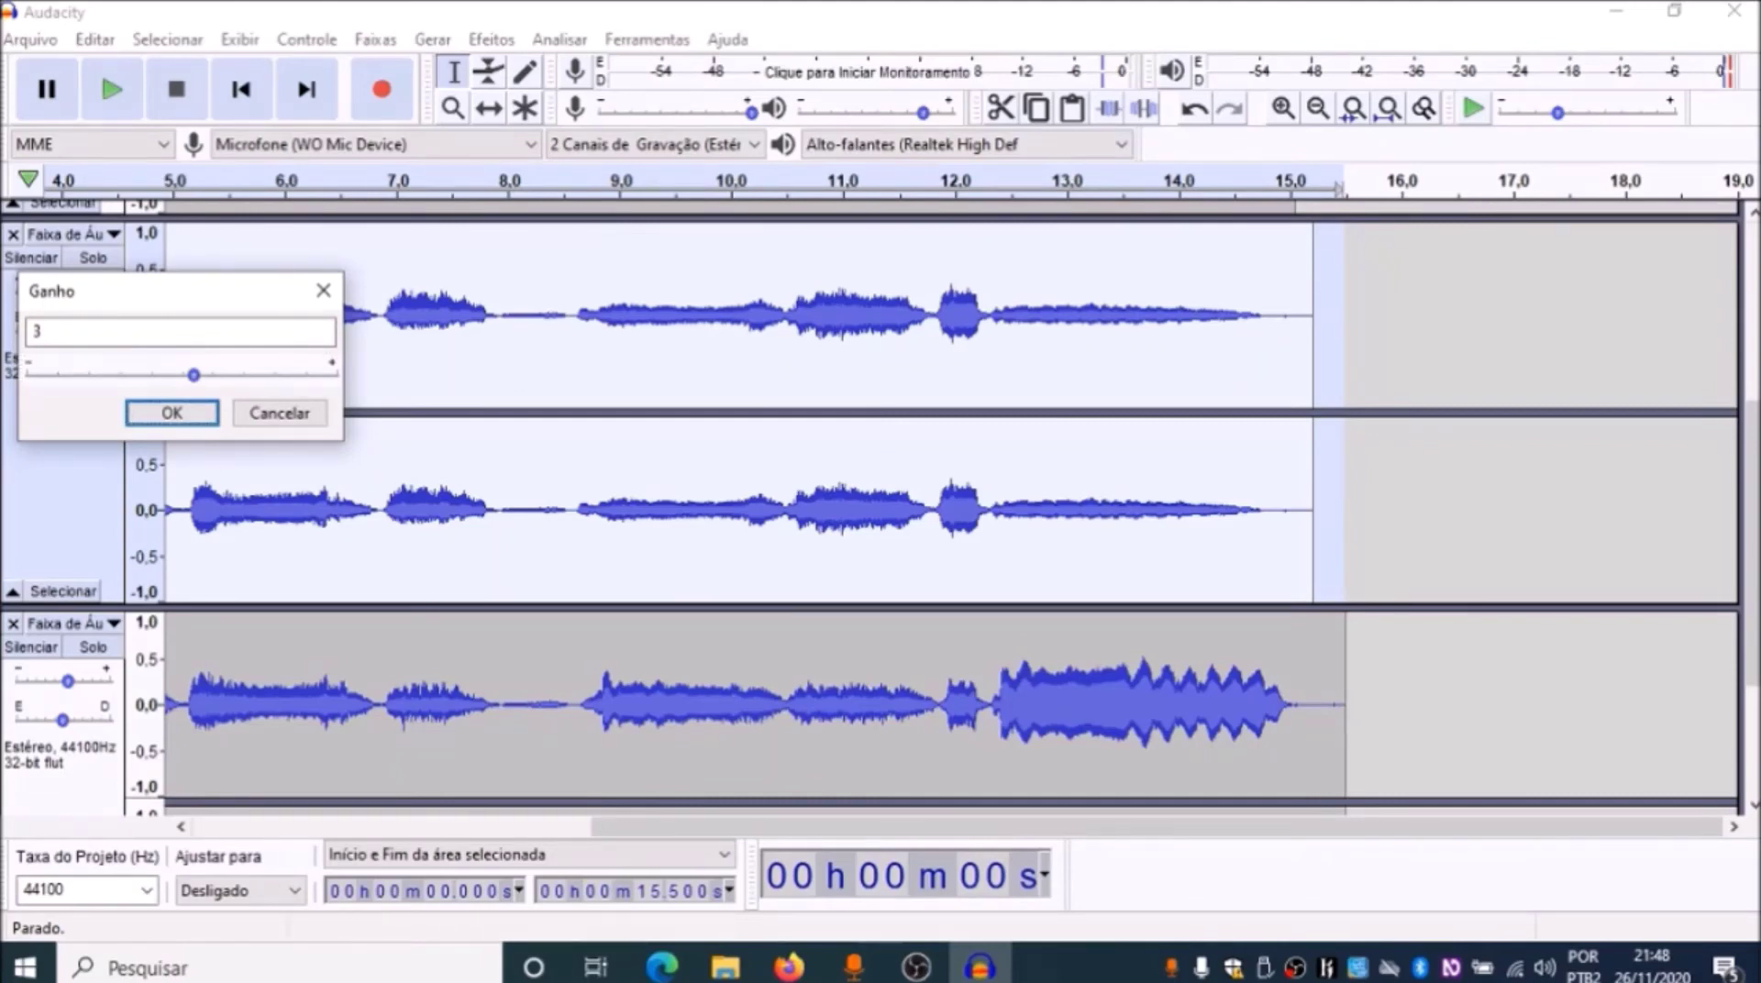
pyautogui.press('Return')
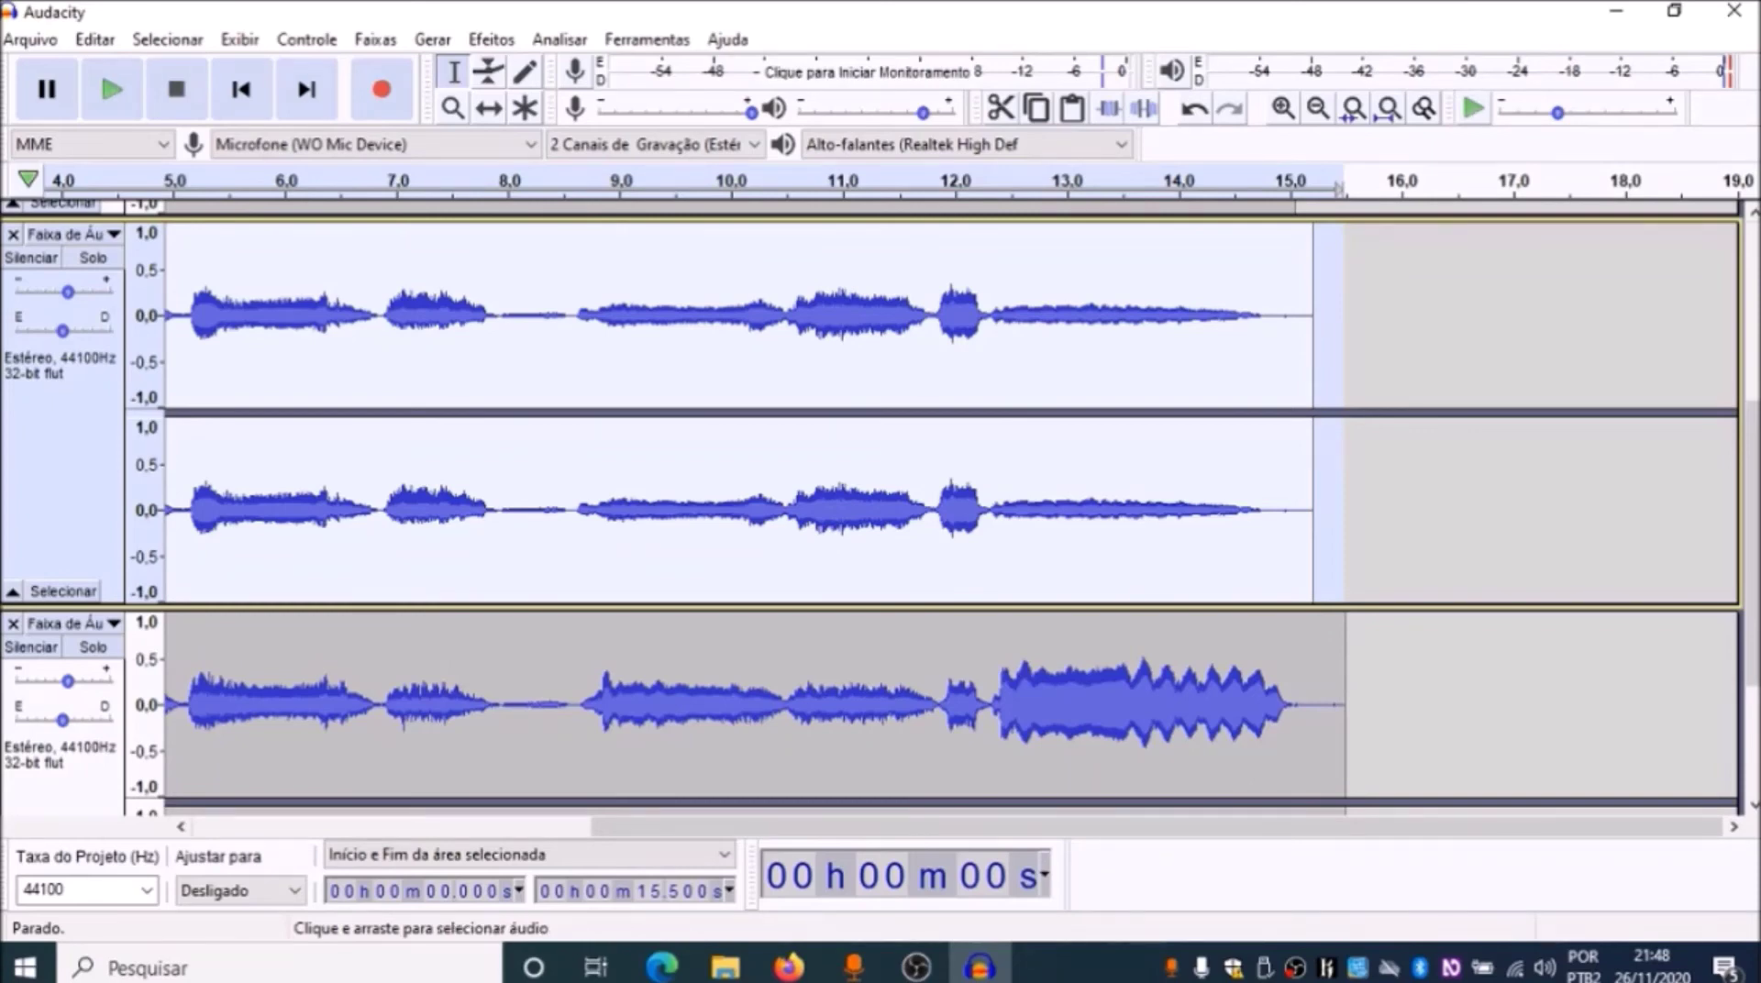
pyautogui.hotkey('ctrl', 'shift', 'a')
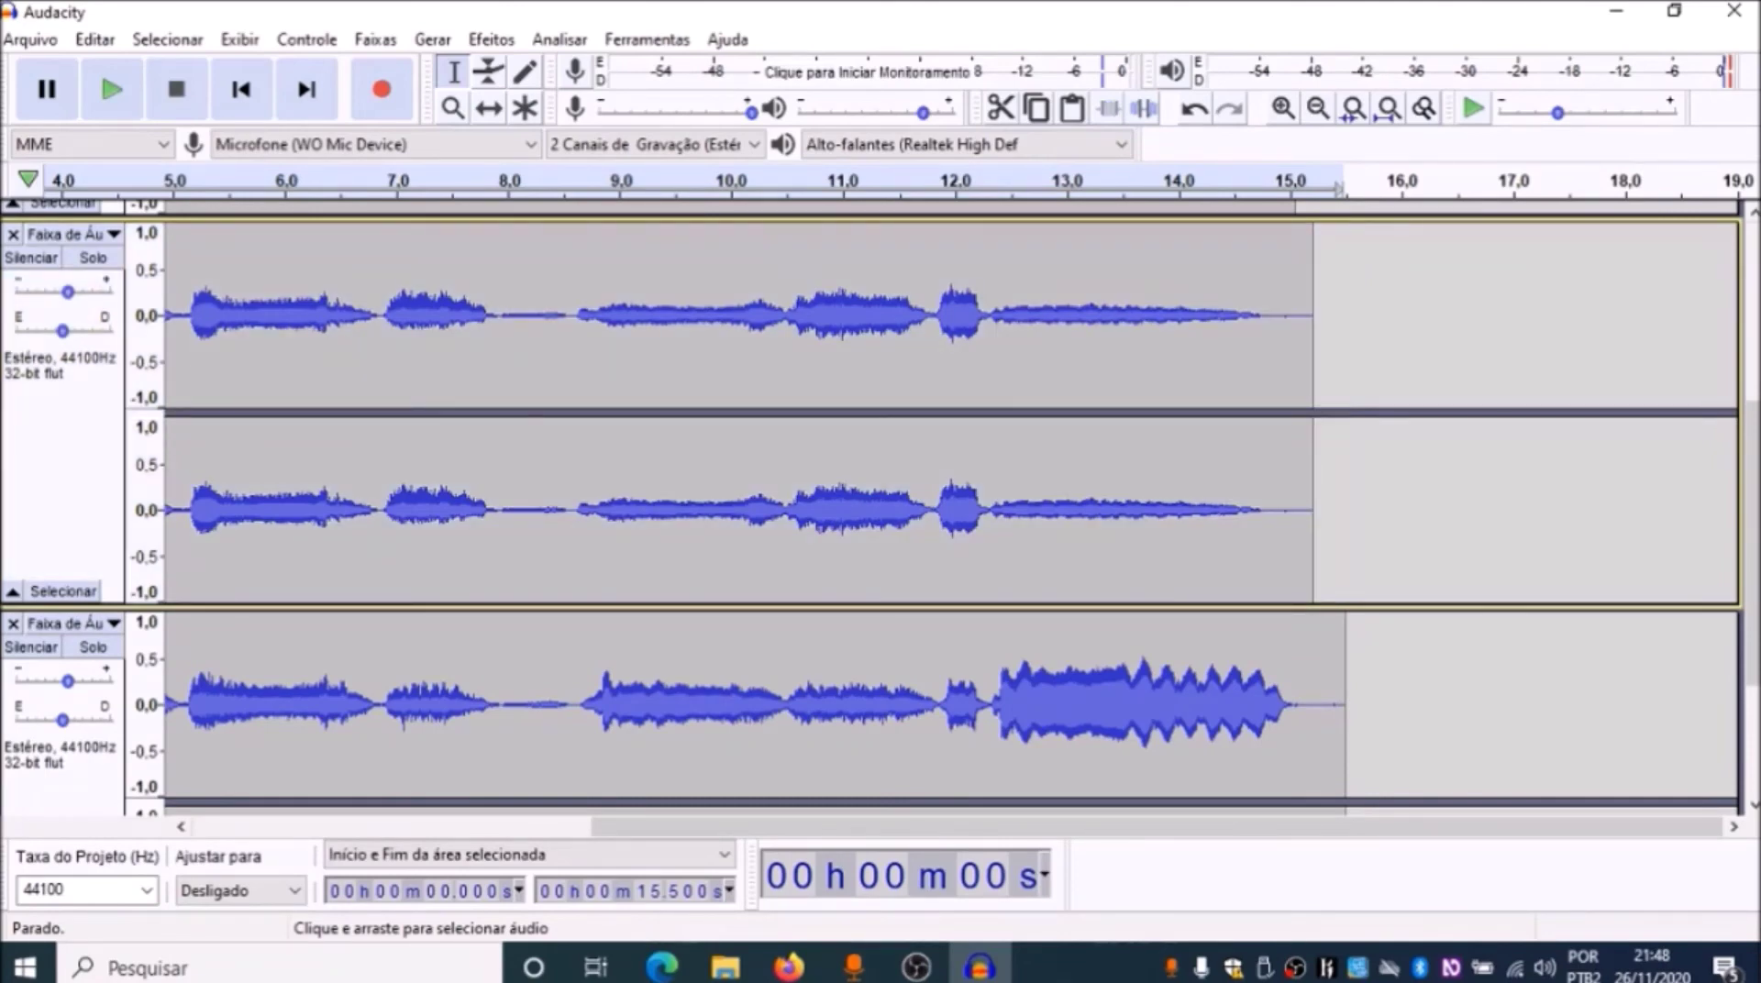
# Set the gain of the first recorded track to 3, deselect it and play the mix
pyautogui.press('Up')
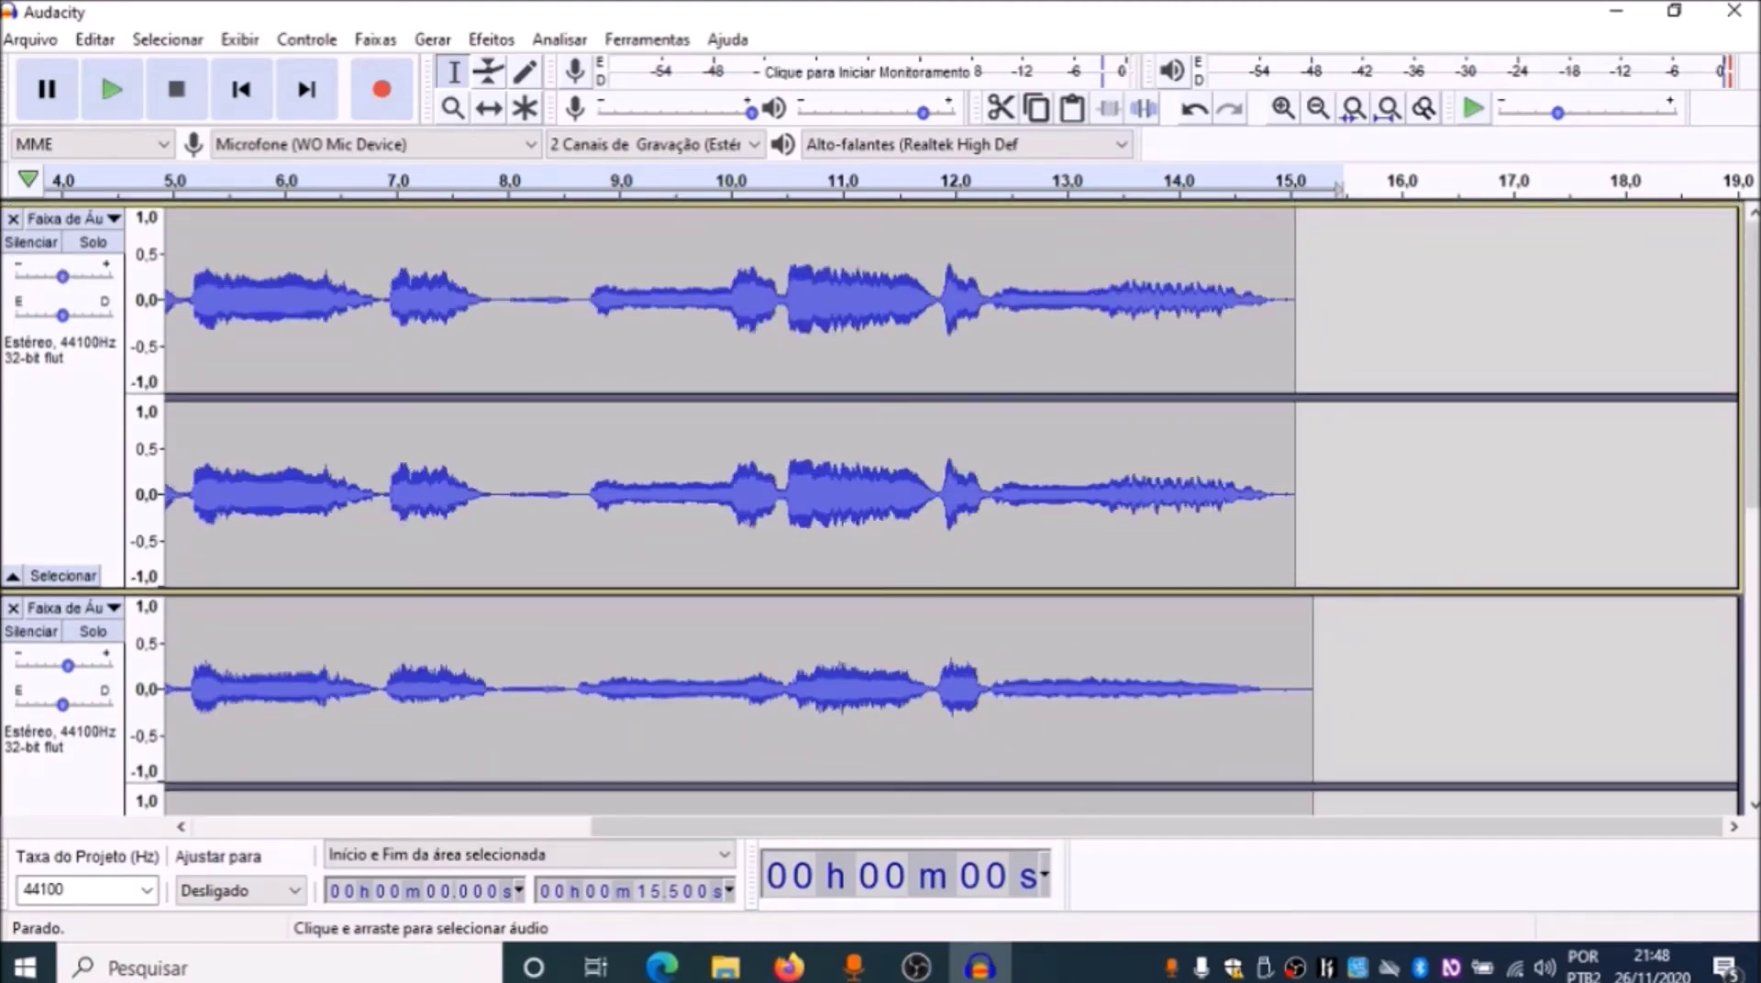
pyautogui.press('Return')
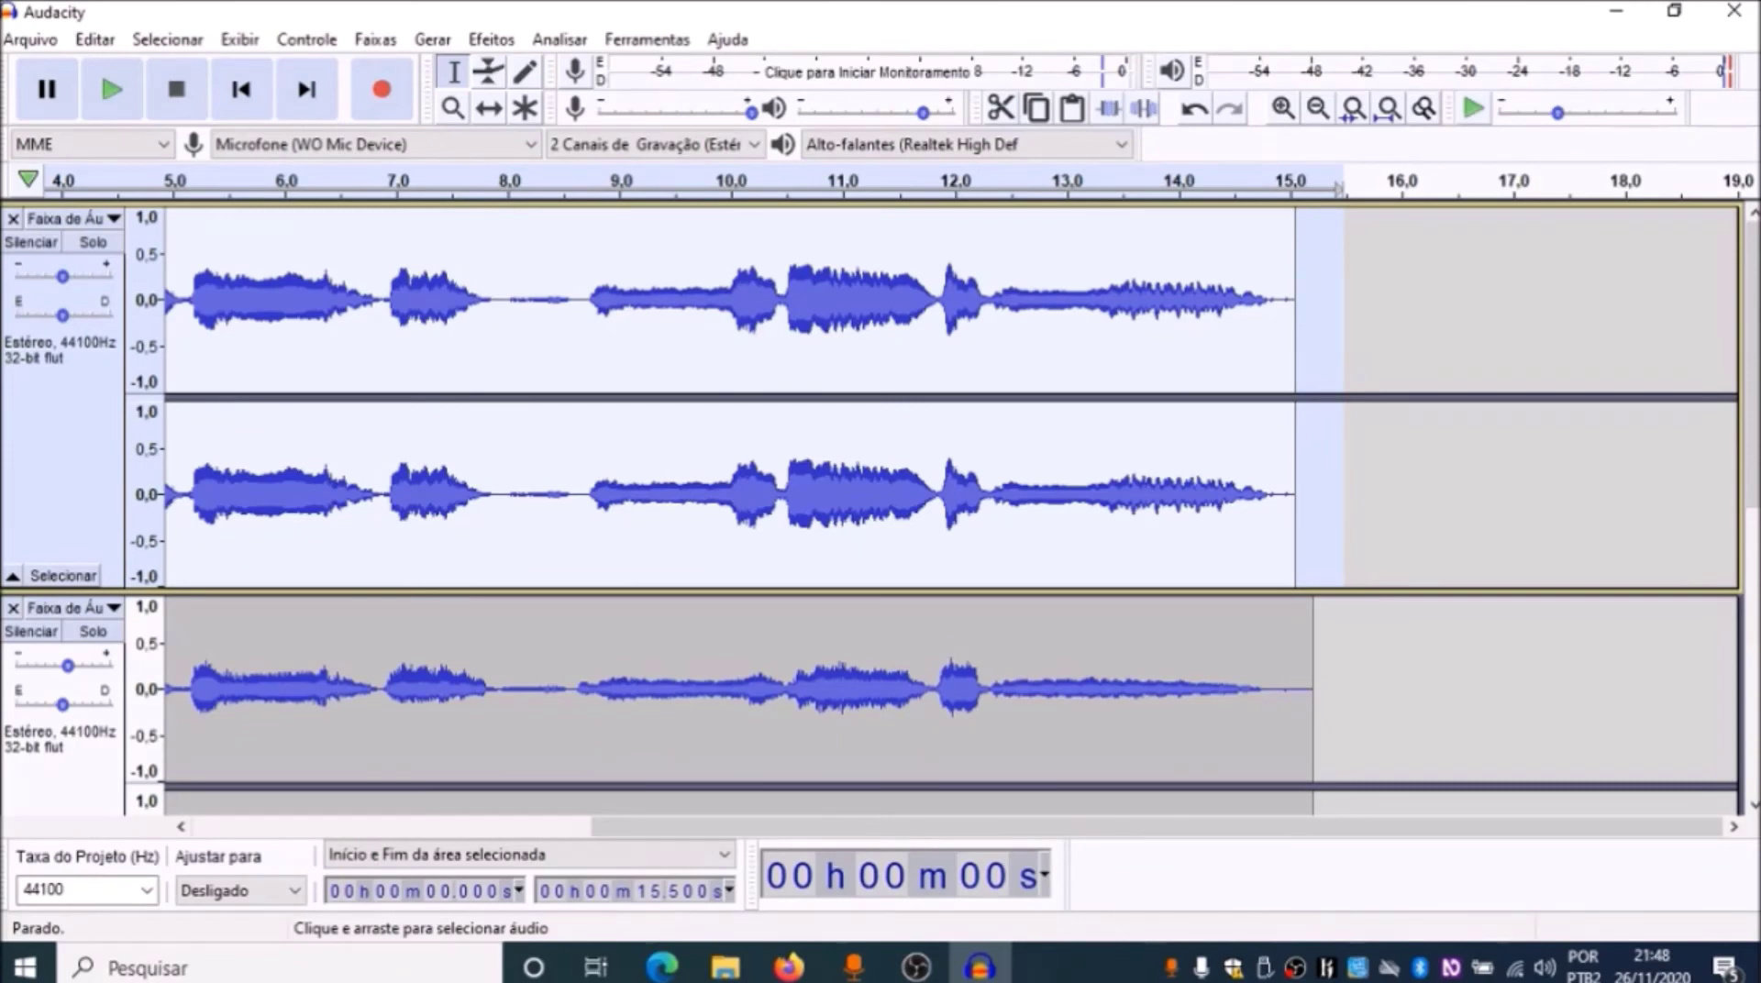
pyautogui.hotkey('shift', 'g')
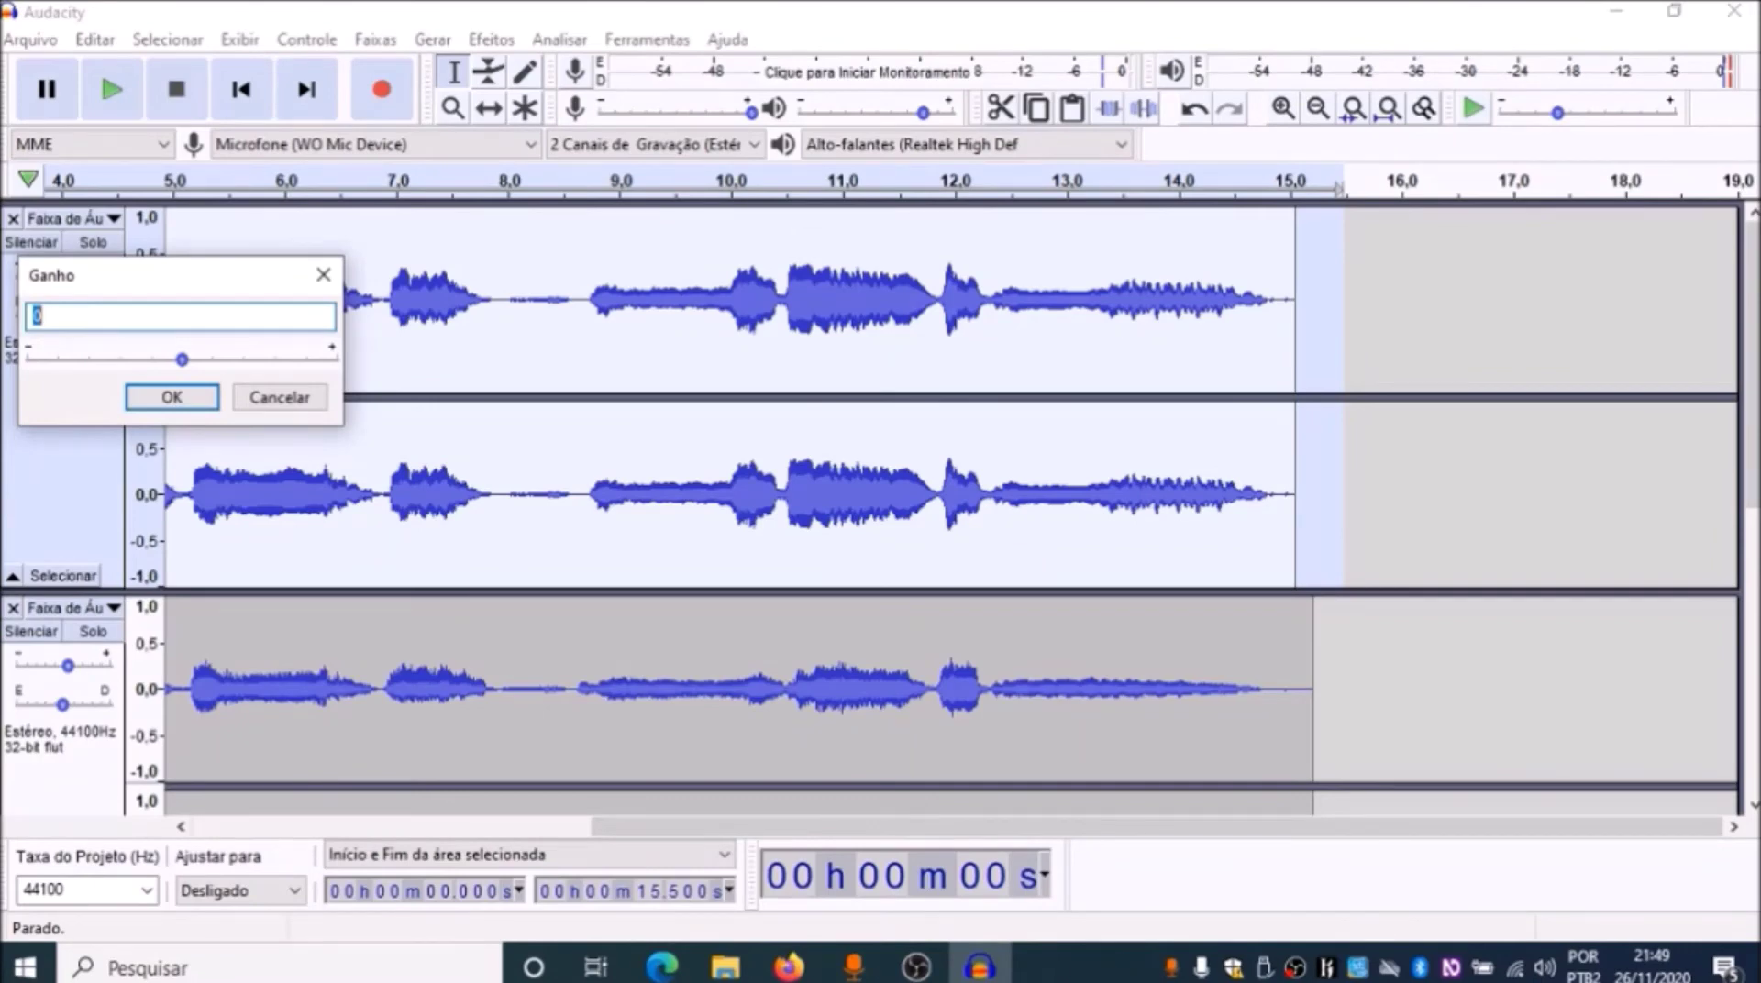
pyautogui.write('3')
pyautogui.press('Tab')
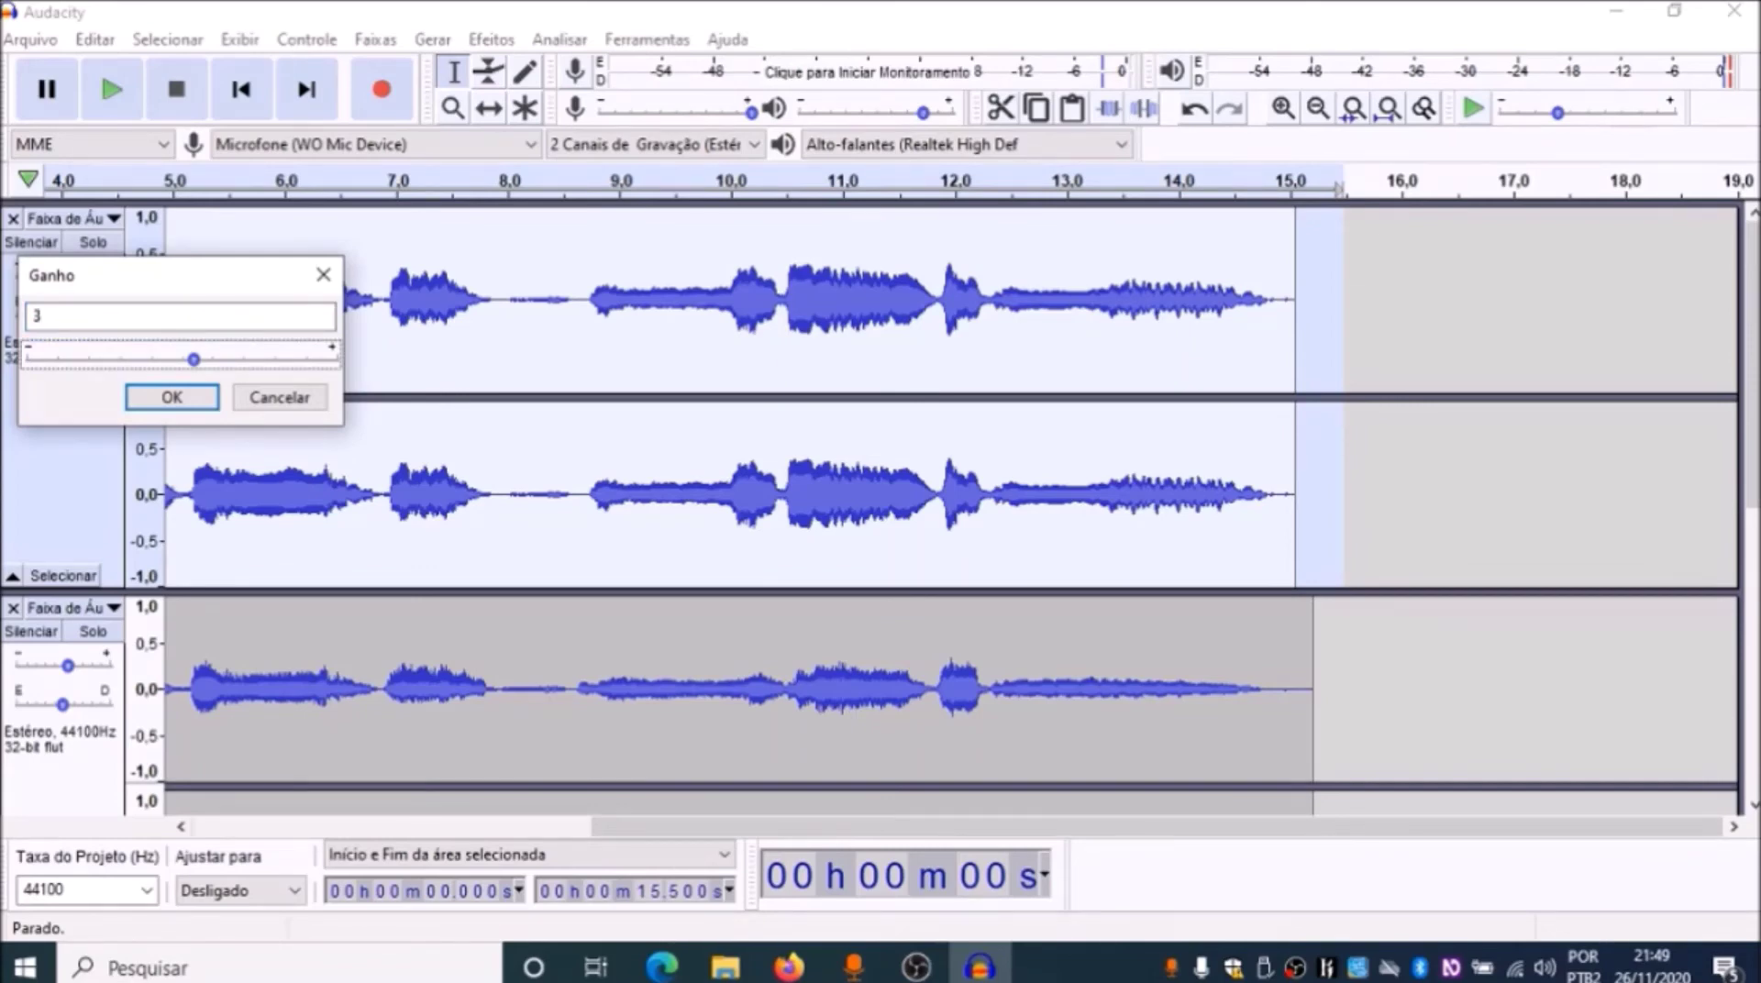
pyautogui.press('Tab')
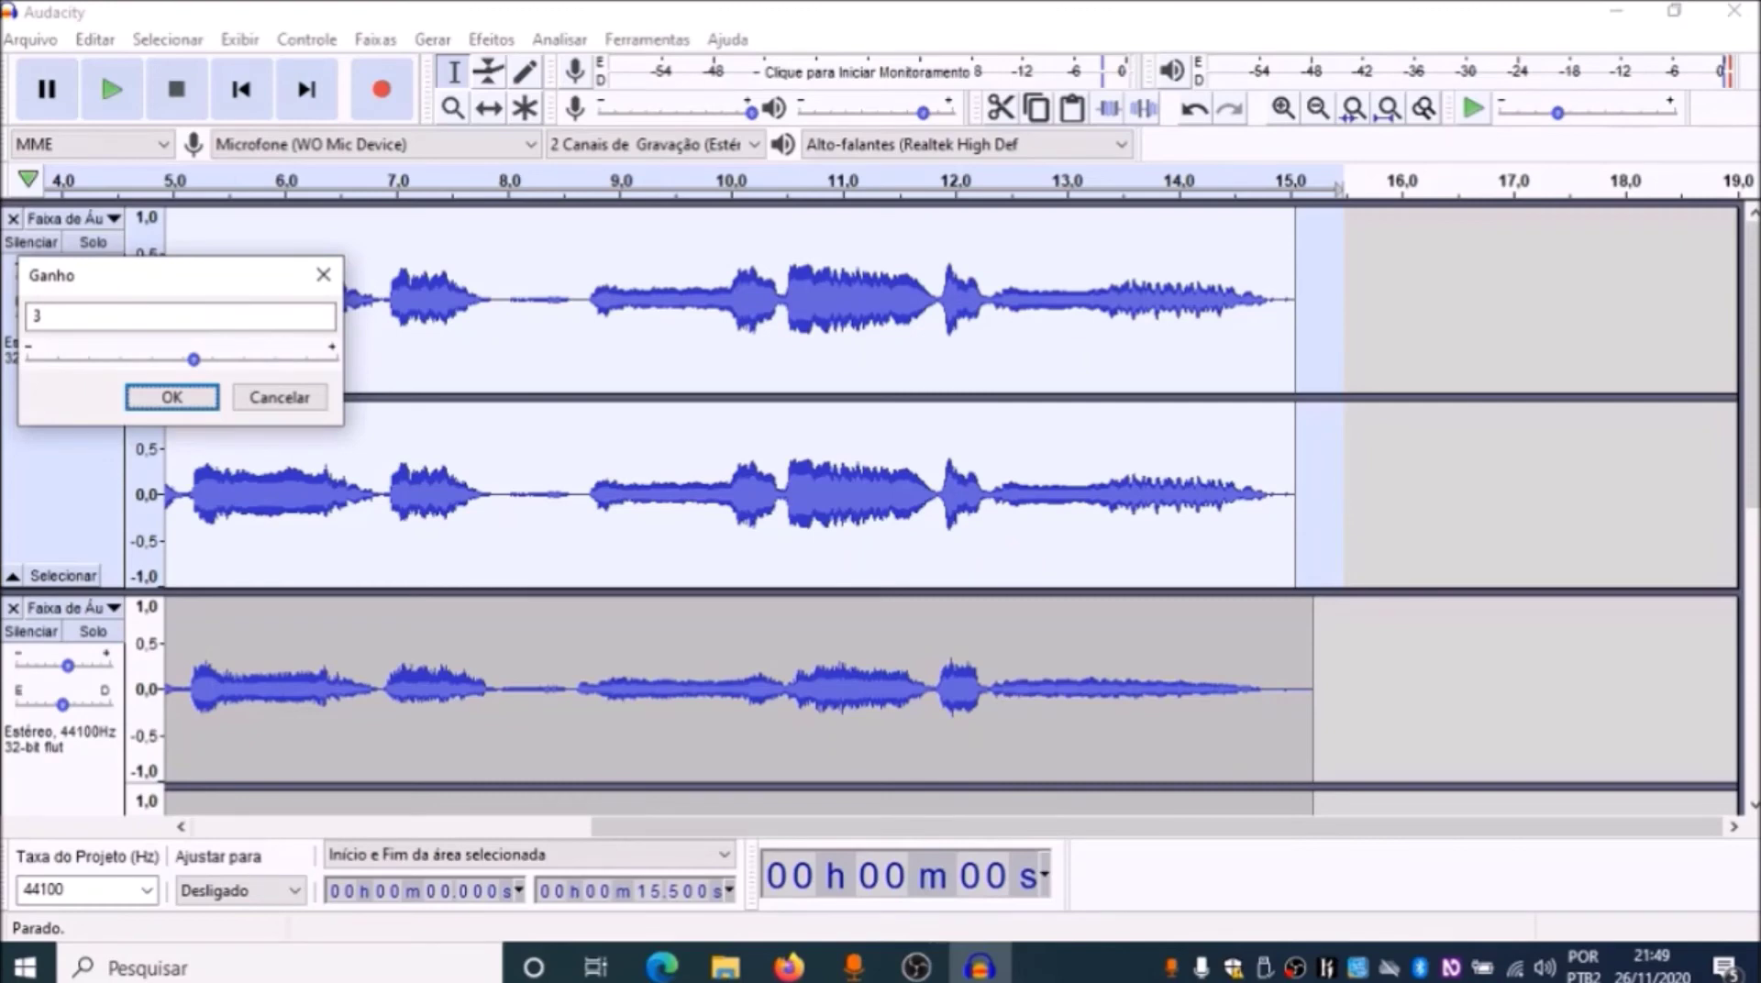
pyautogui.press('Return')
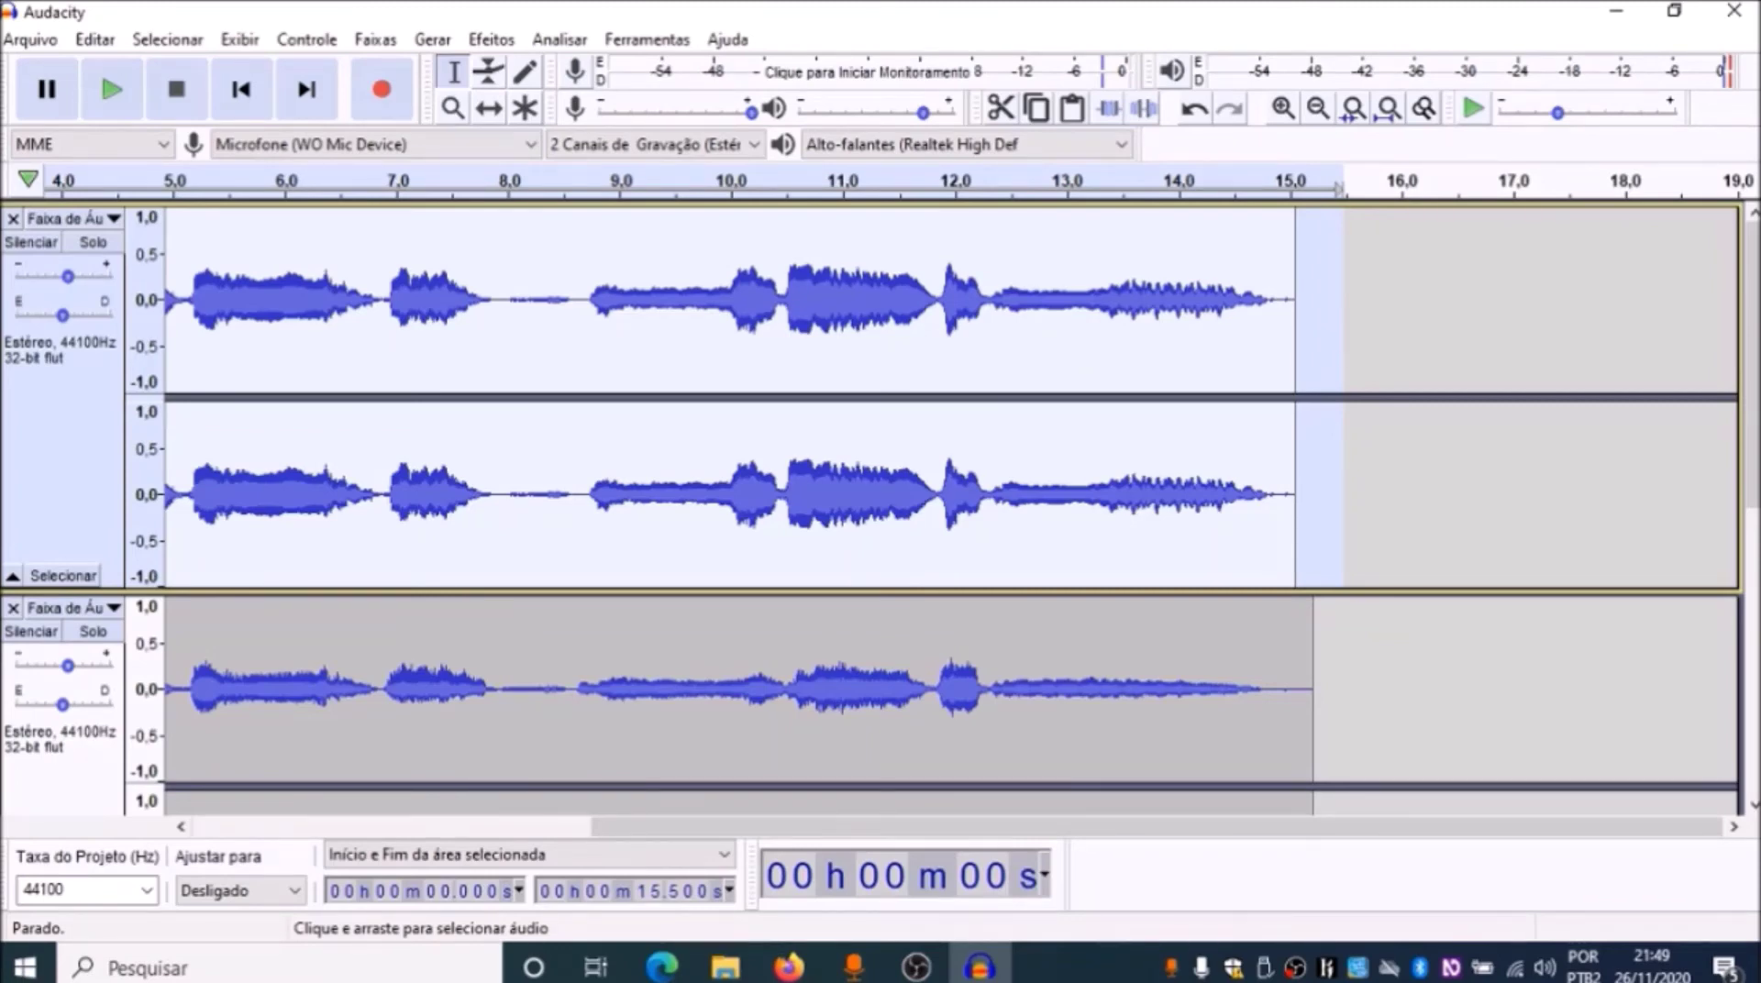
pyautogui.hotkey('ctrl', 'shift', 'a')
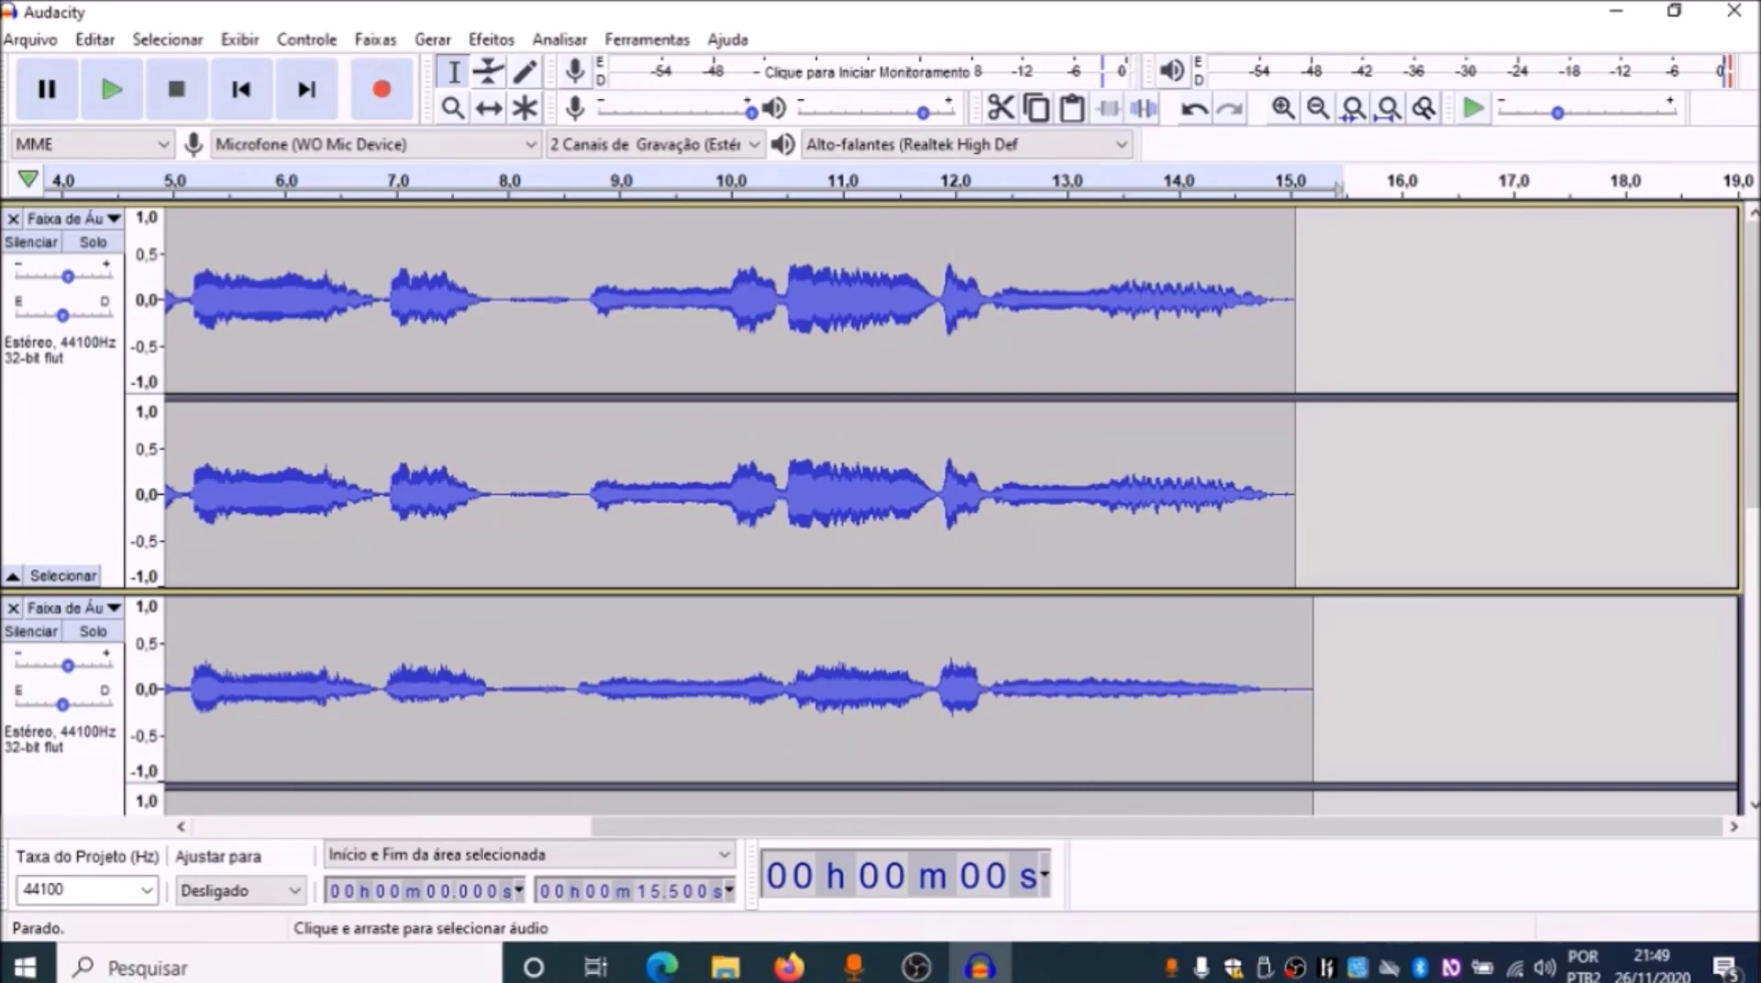
pyautogui.press('space')
# Check the file types available for saving the project, and leave without saving
pyautogui.hotkey('ctrl', 's')
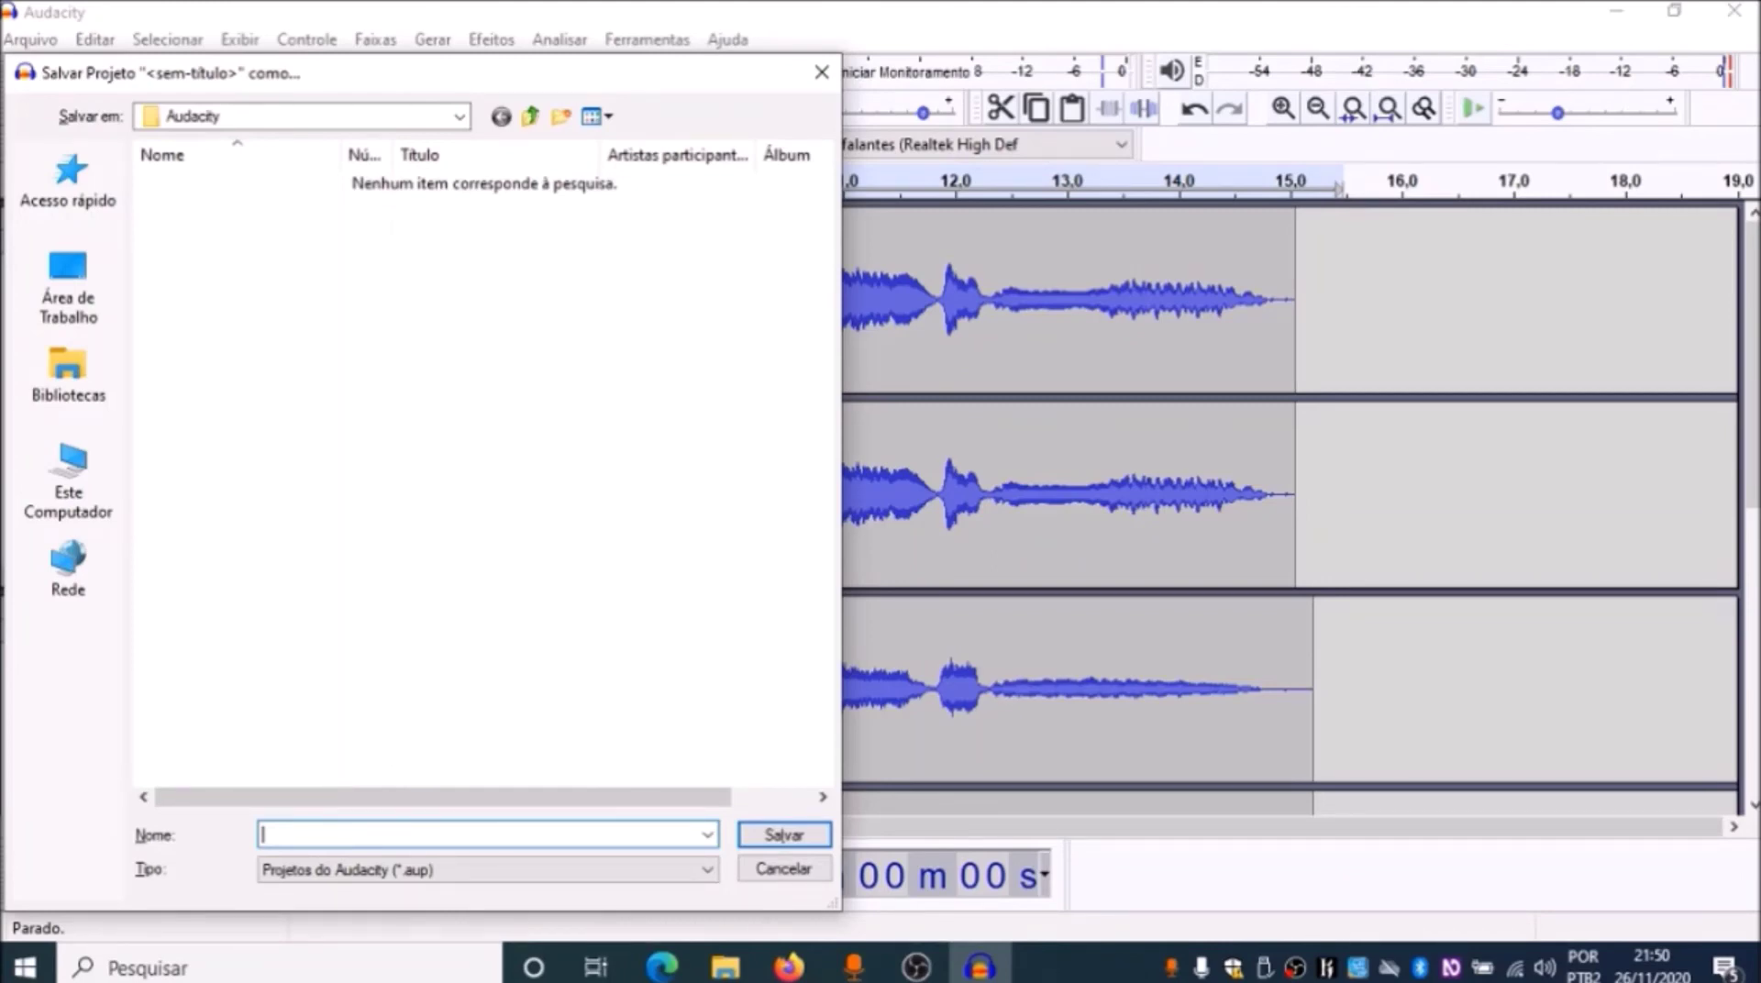
pyautogui.press('Tab')
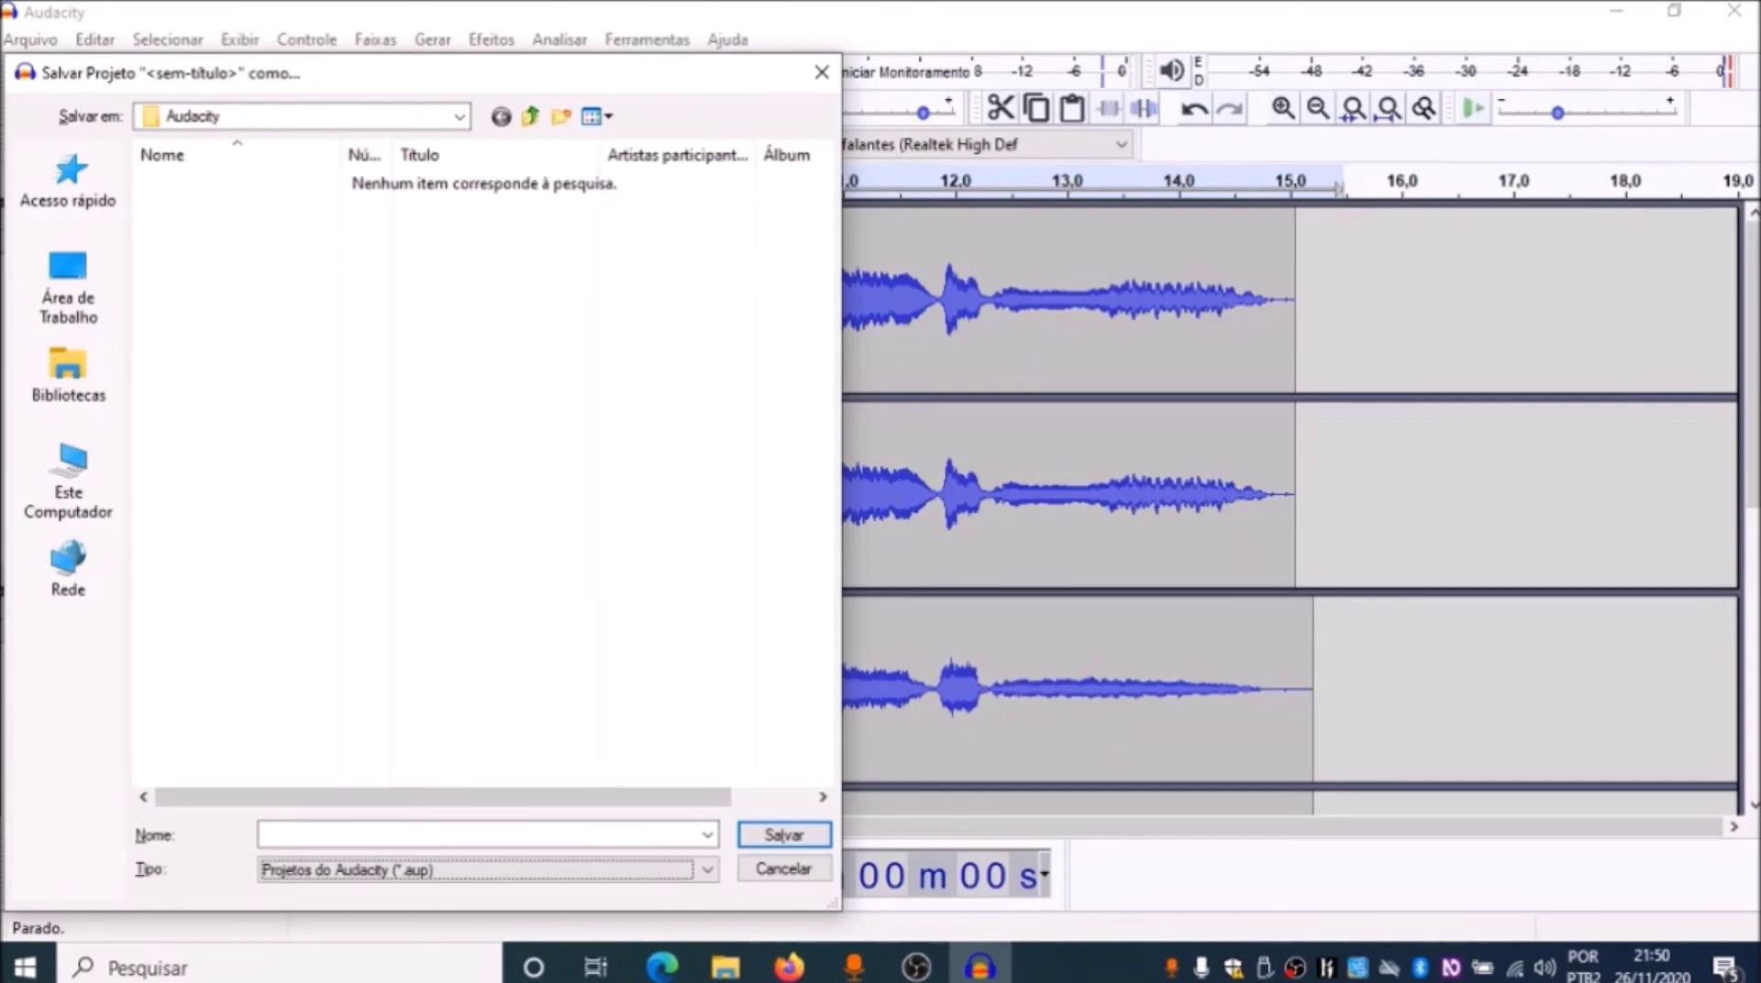
pyautogui.hotkey('alt', 'Down')
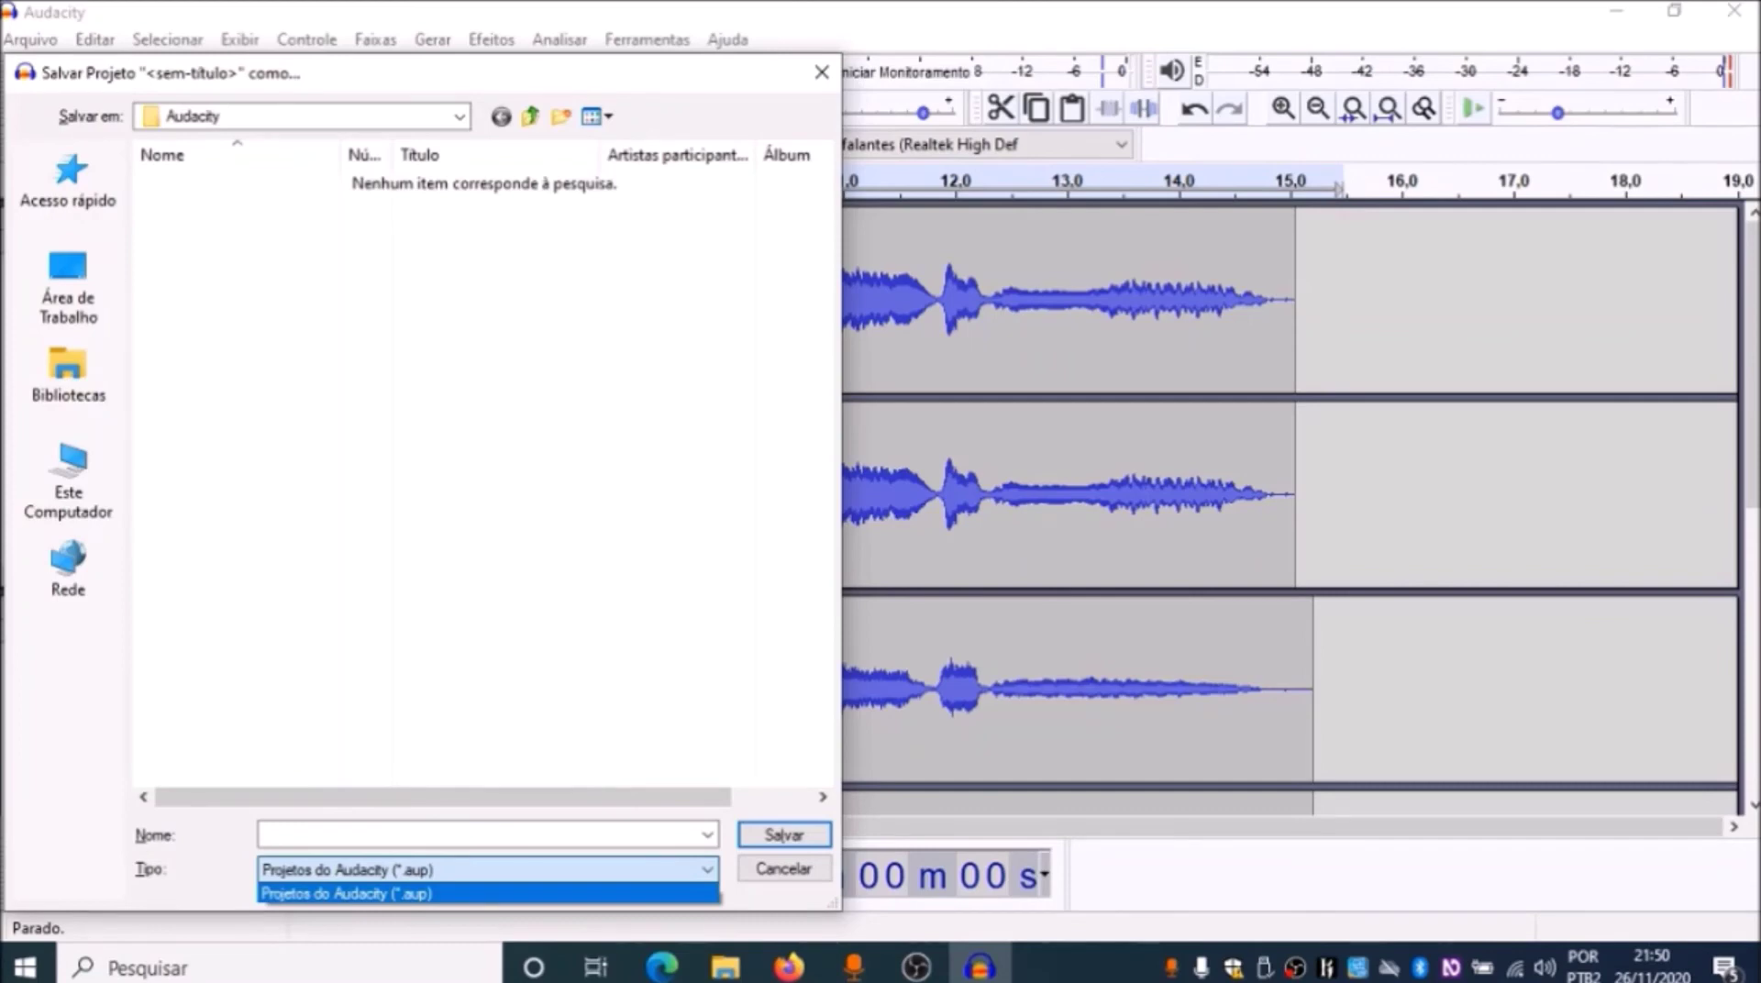
pyautogui.press('Return')
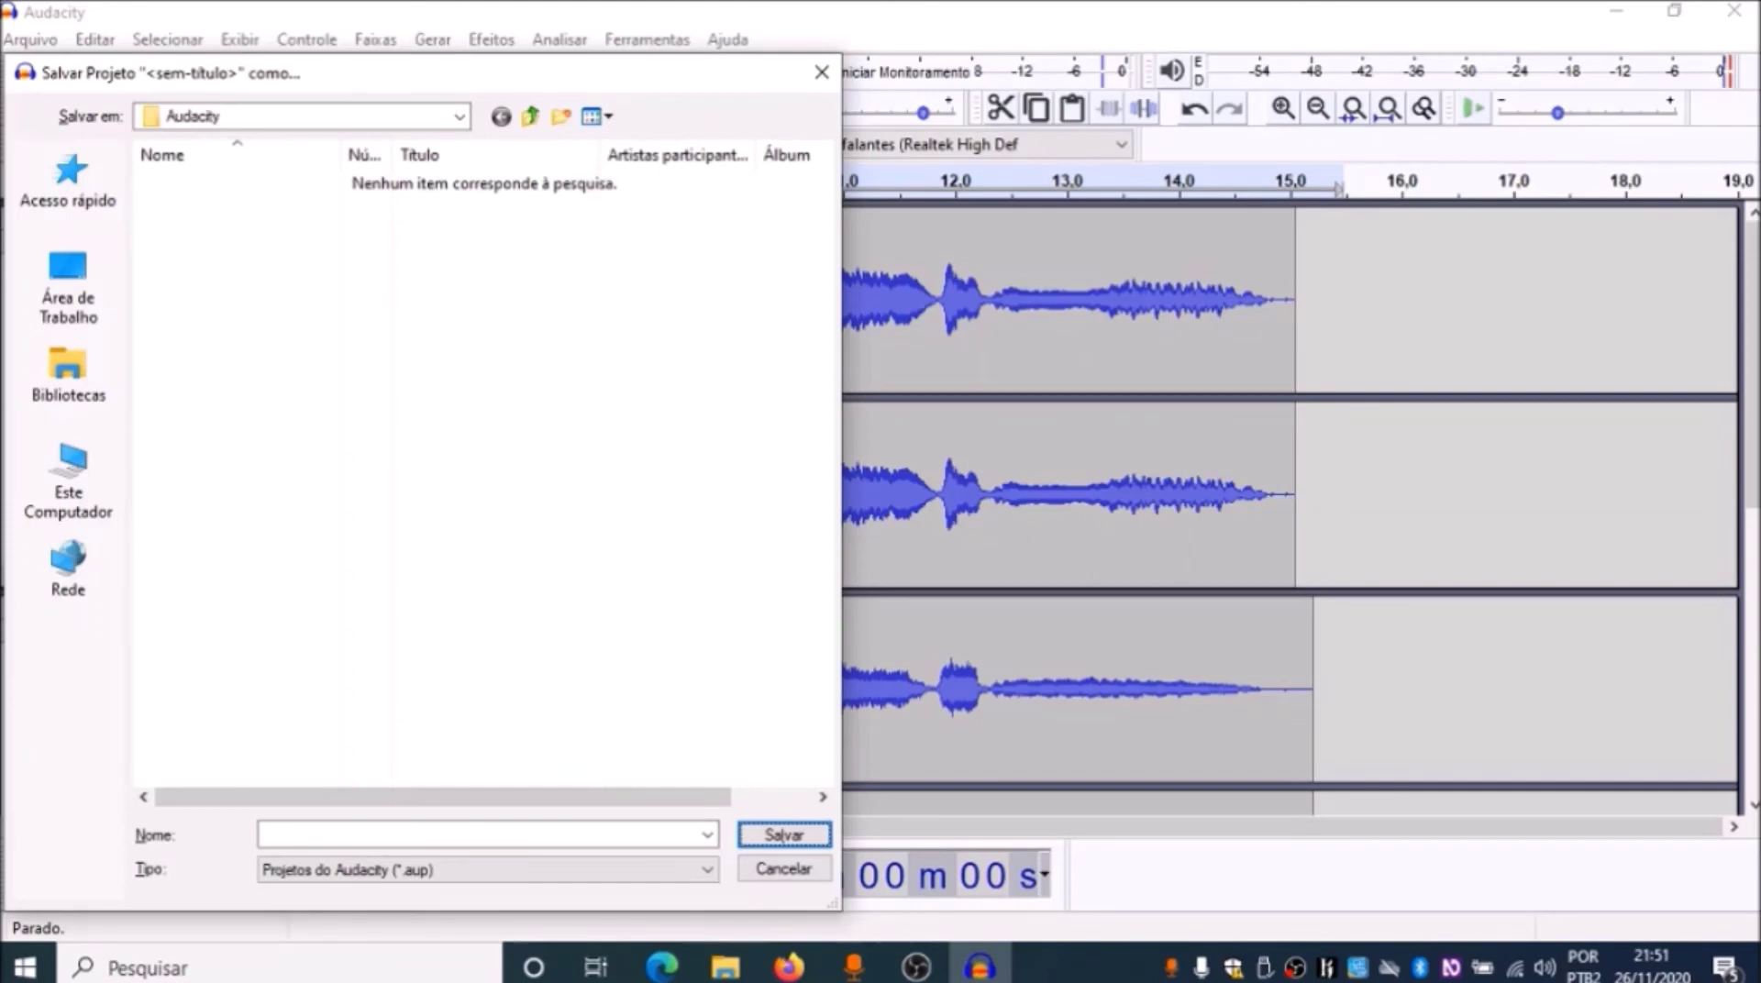
pyautogui.press('Escape')
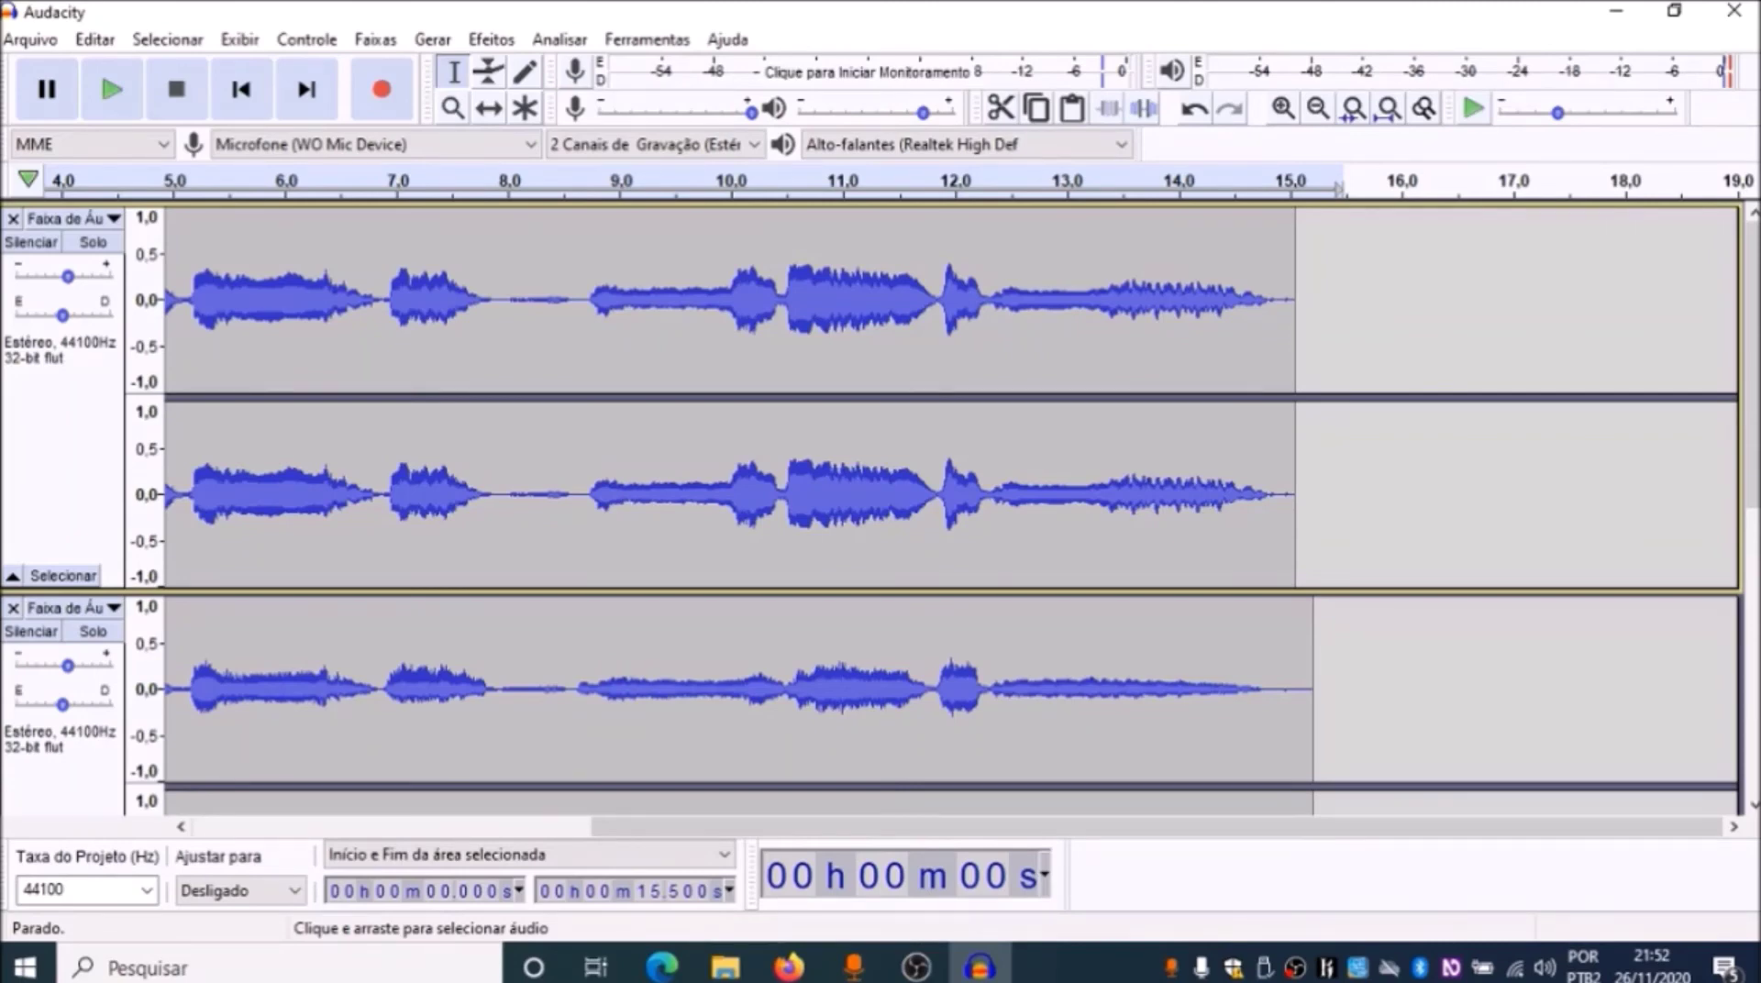
# Start an audio export named "Faixa teste" and choose Arquivo MP3 as its file type
pyautogui.hotkey('ctrl', 'shift', 'e')
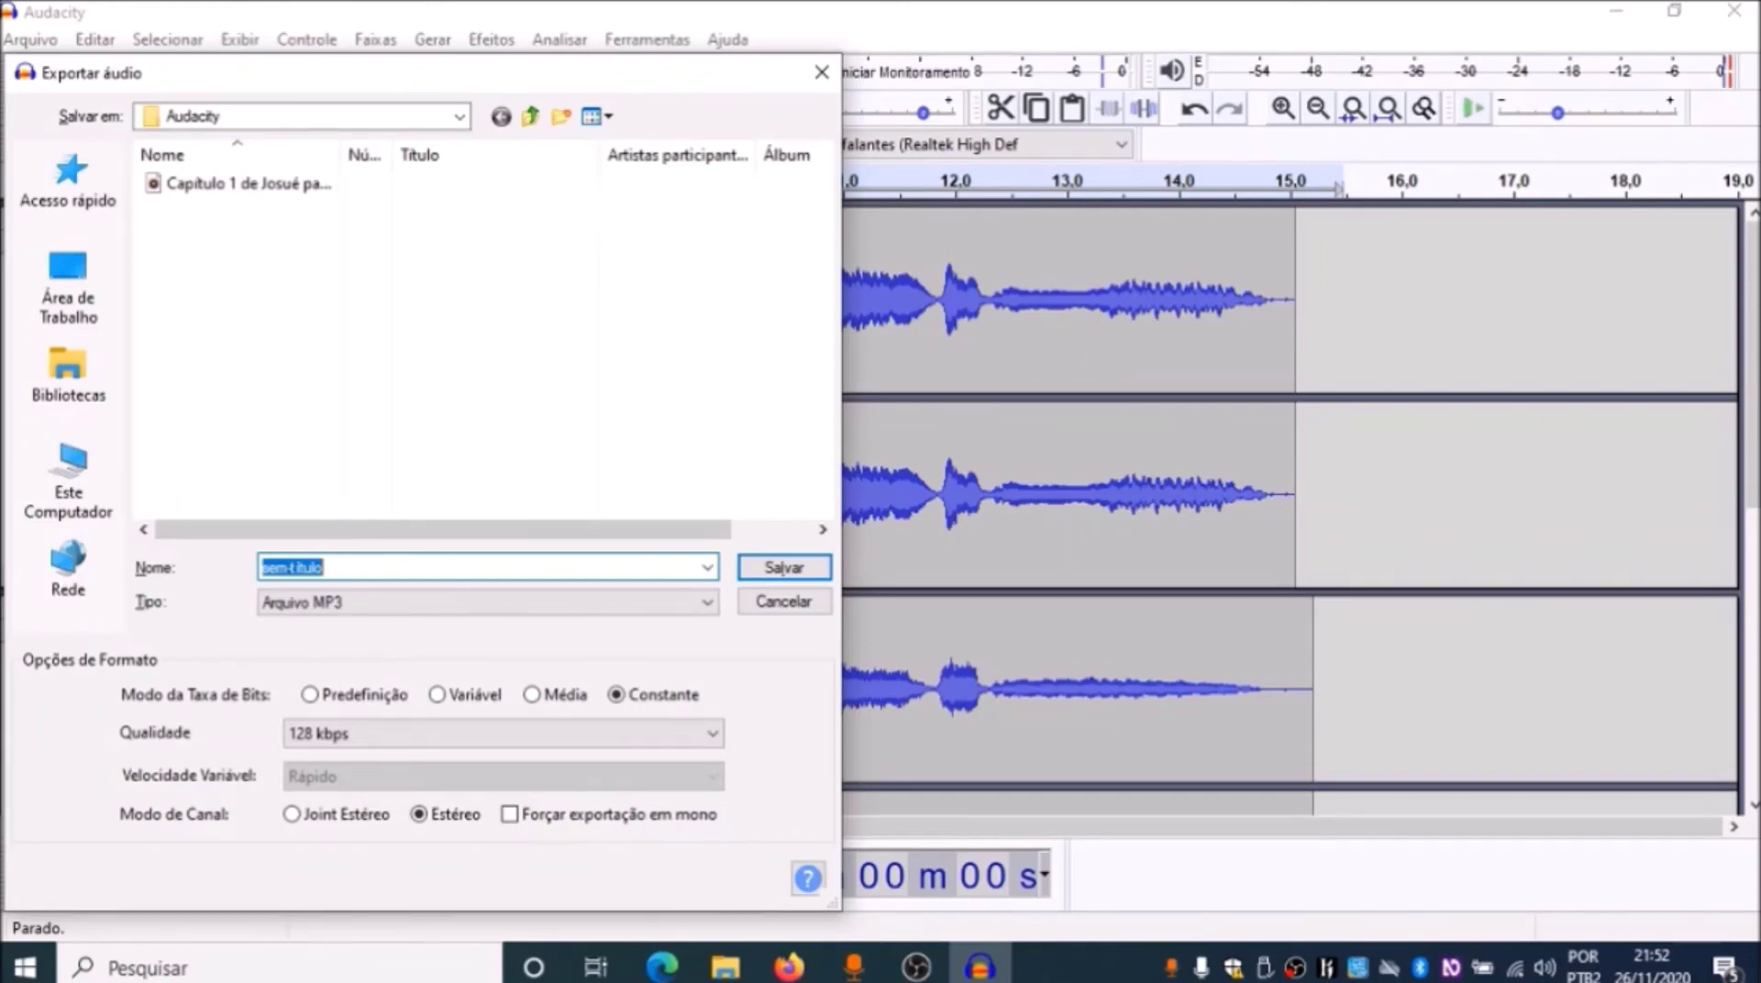
pyautogui.write('Faixa teste')
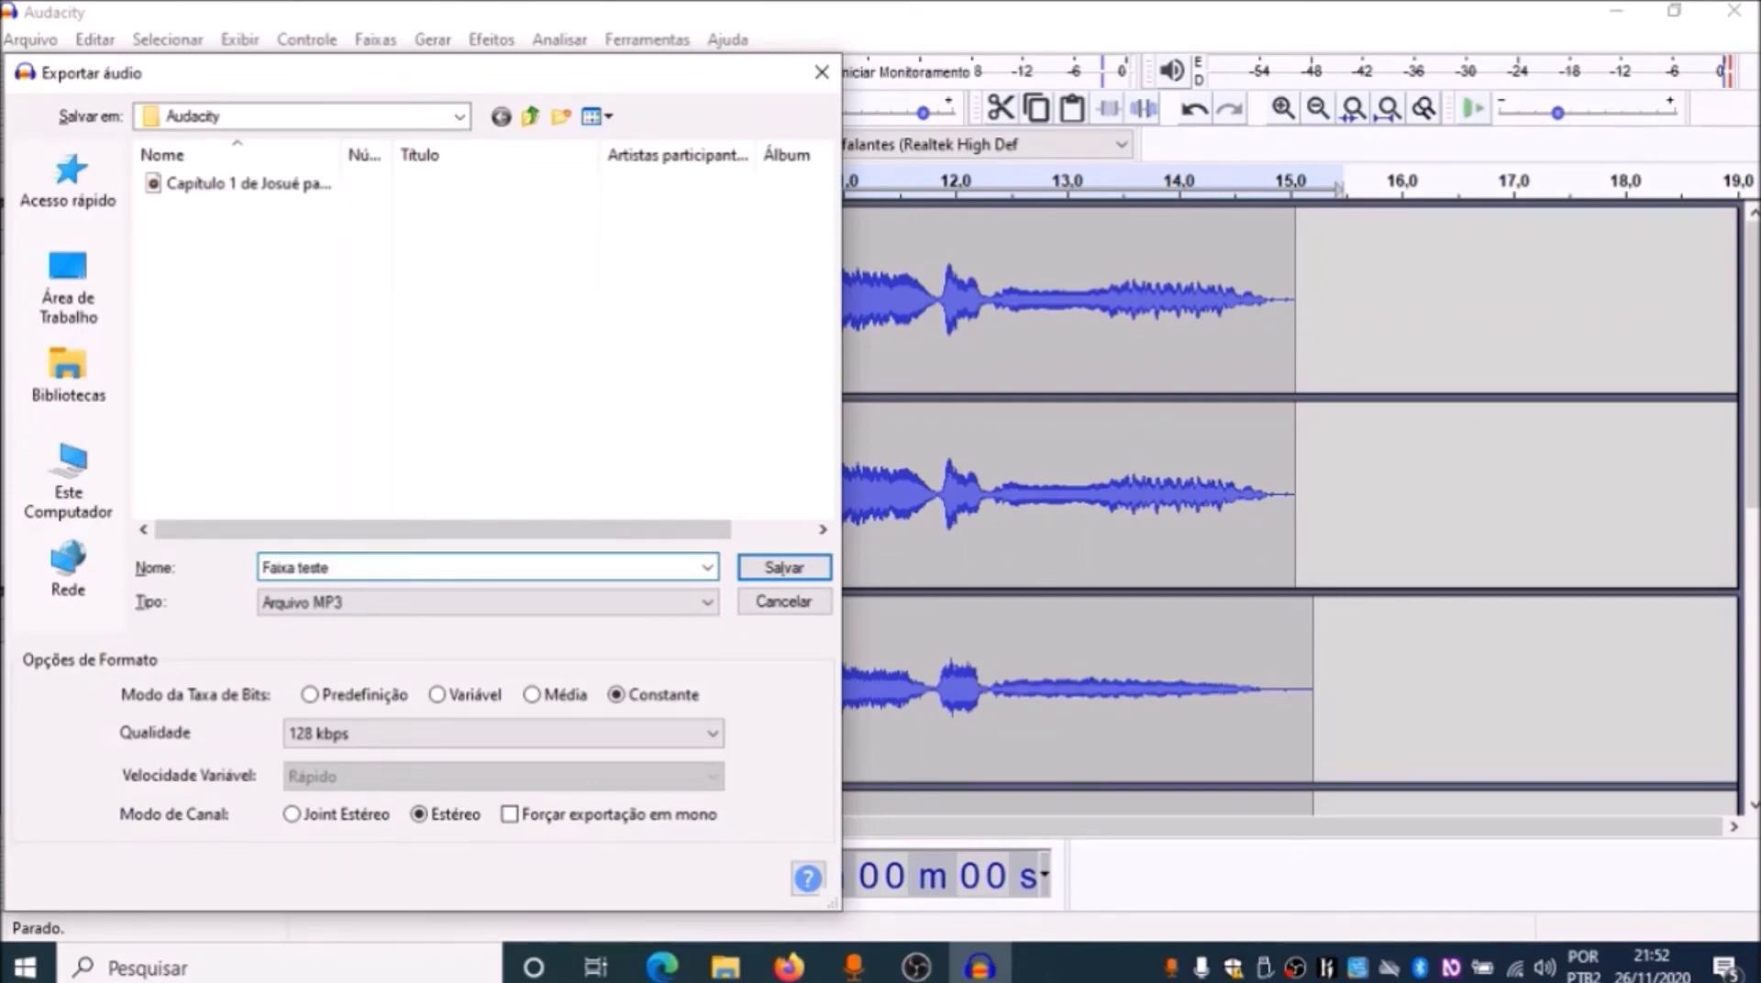
pyautogui.press('Tab')
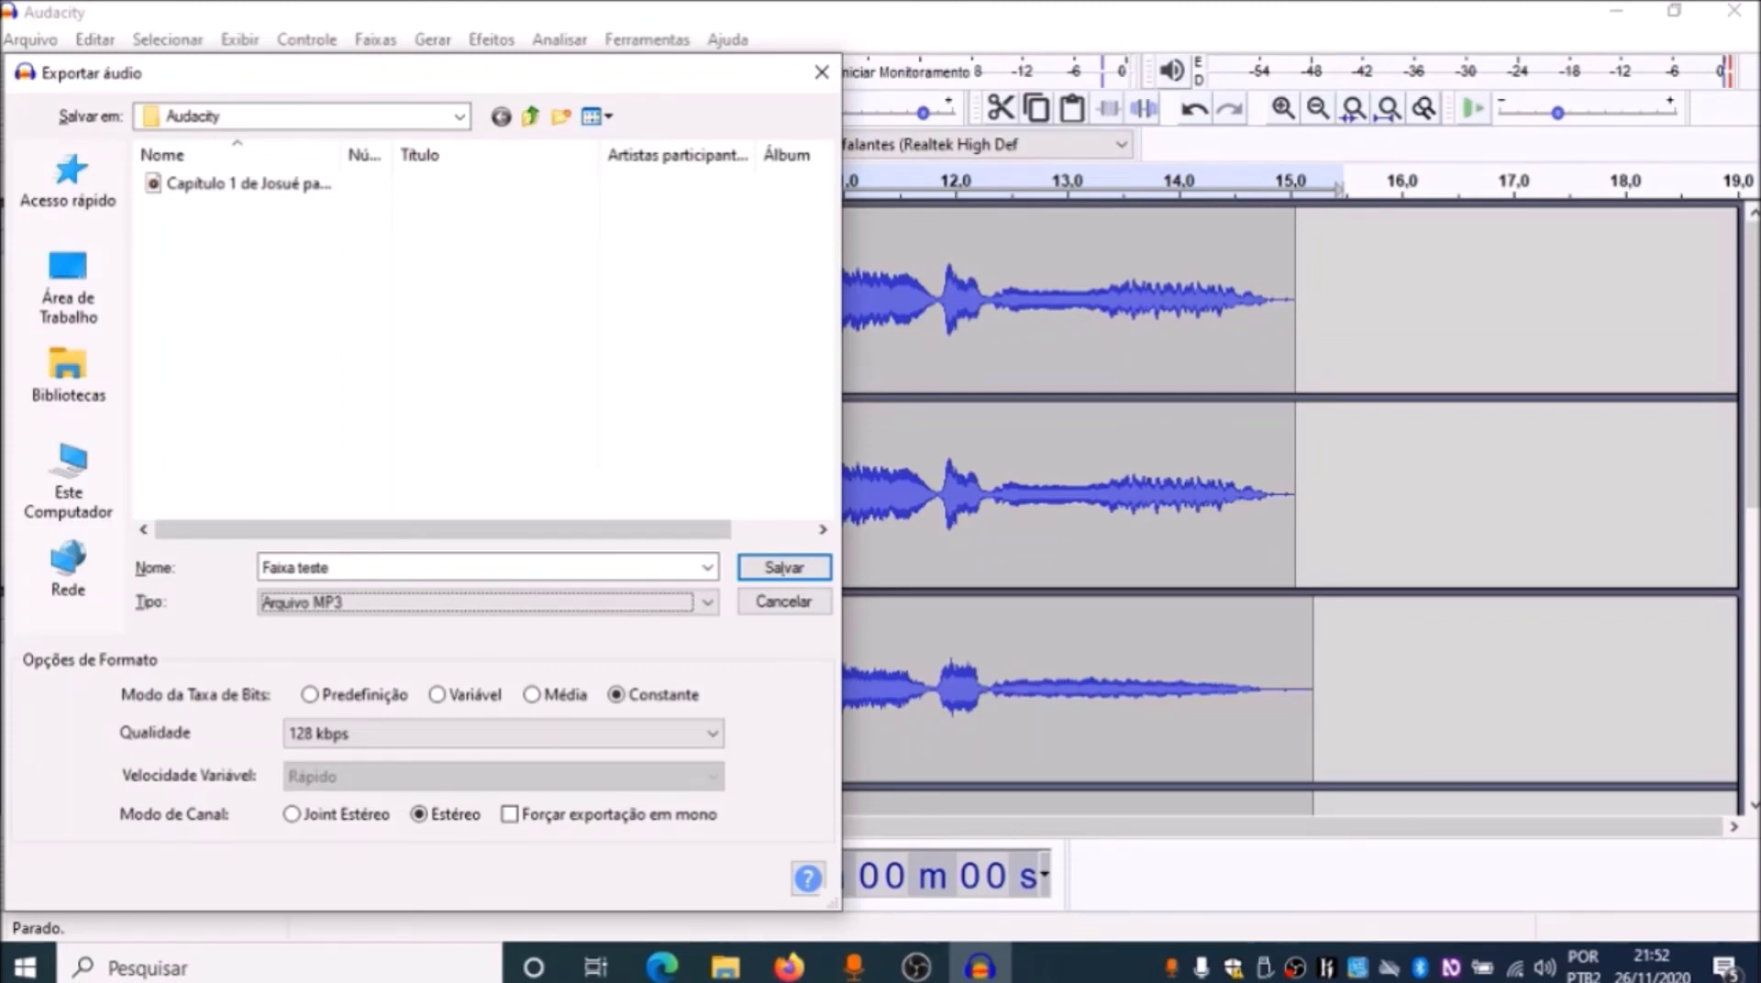
pyautogui.hotkey('alt', 'Down')
pyautogui.press('Down')
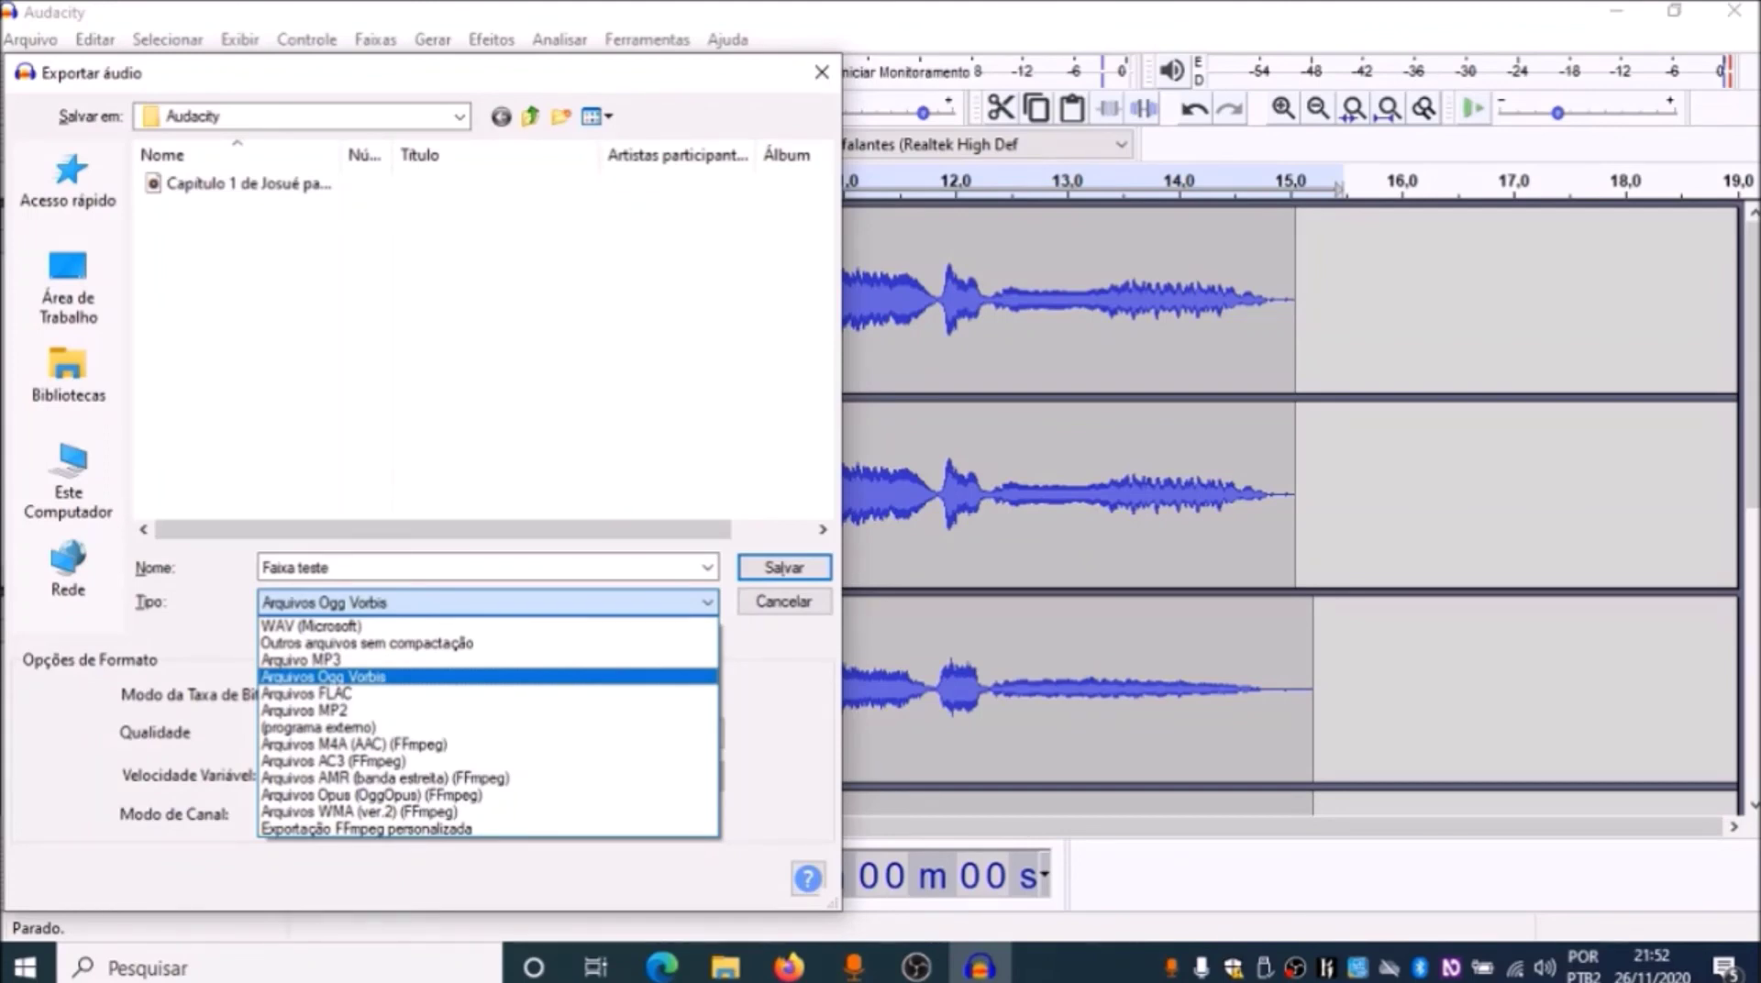
pyautogui.press('Up')
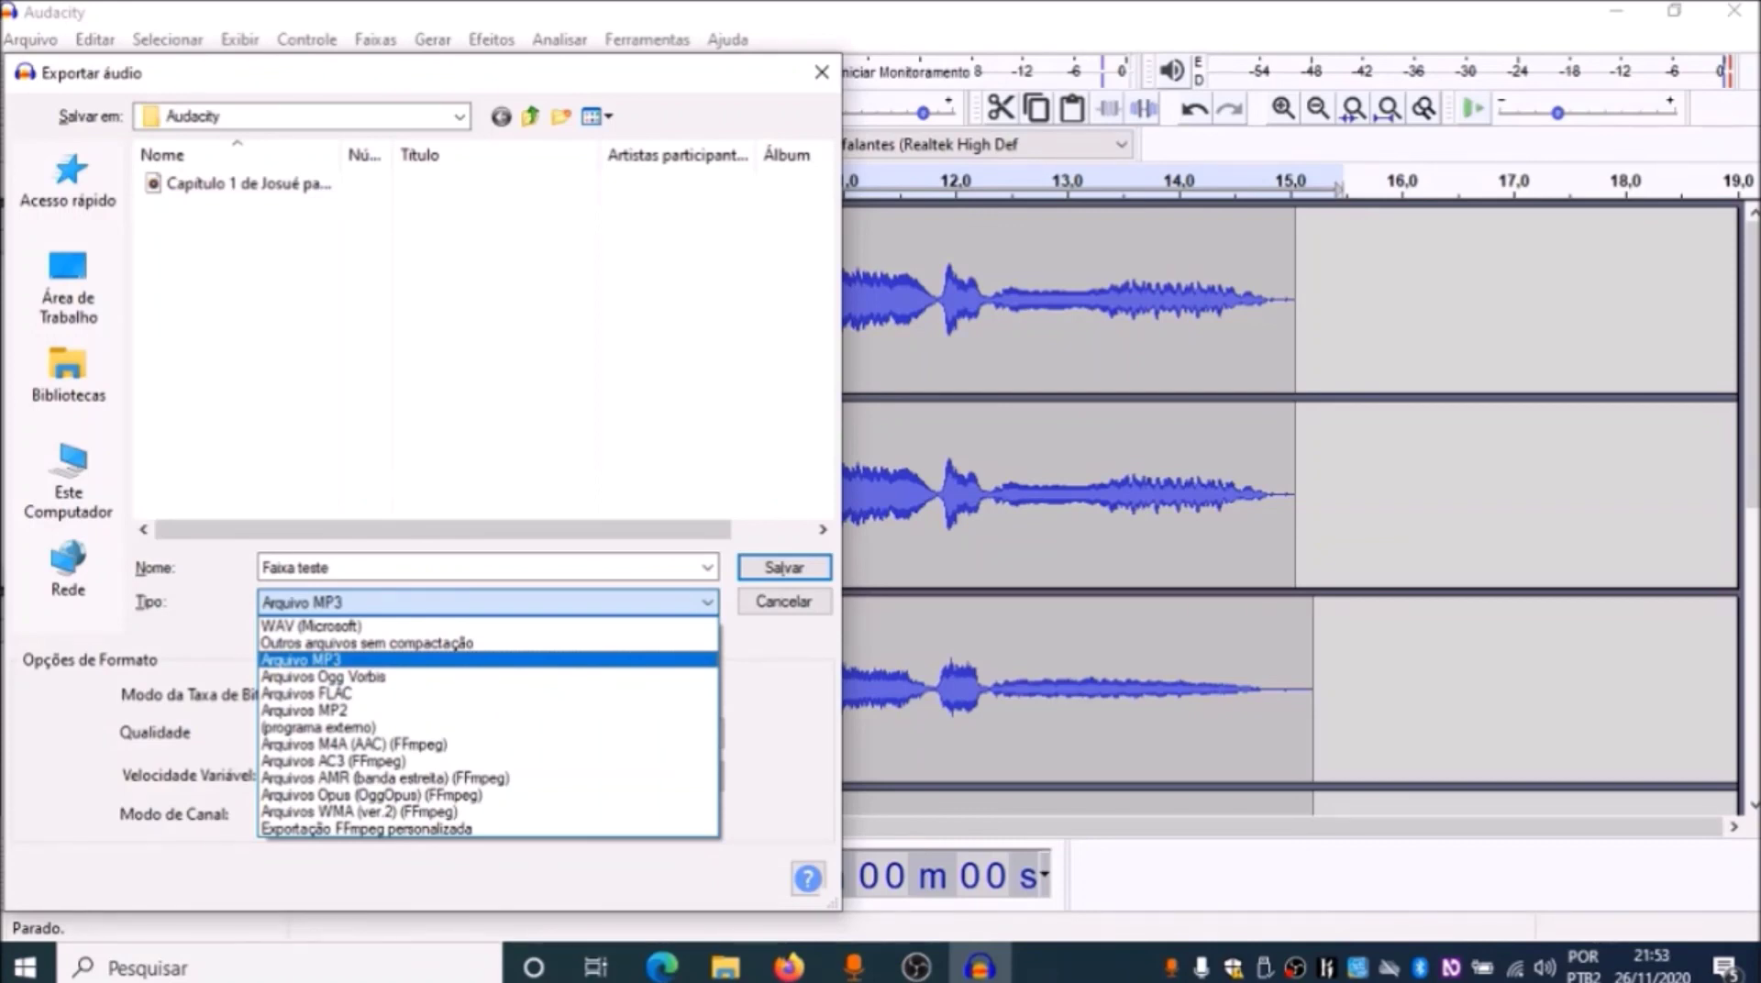
pyautogui.press('Return')
pyautogui.press('Tab')
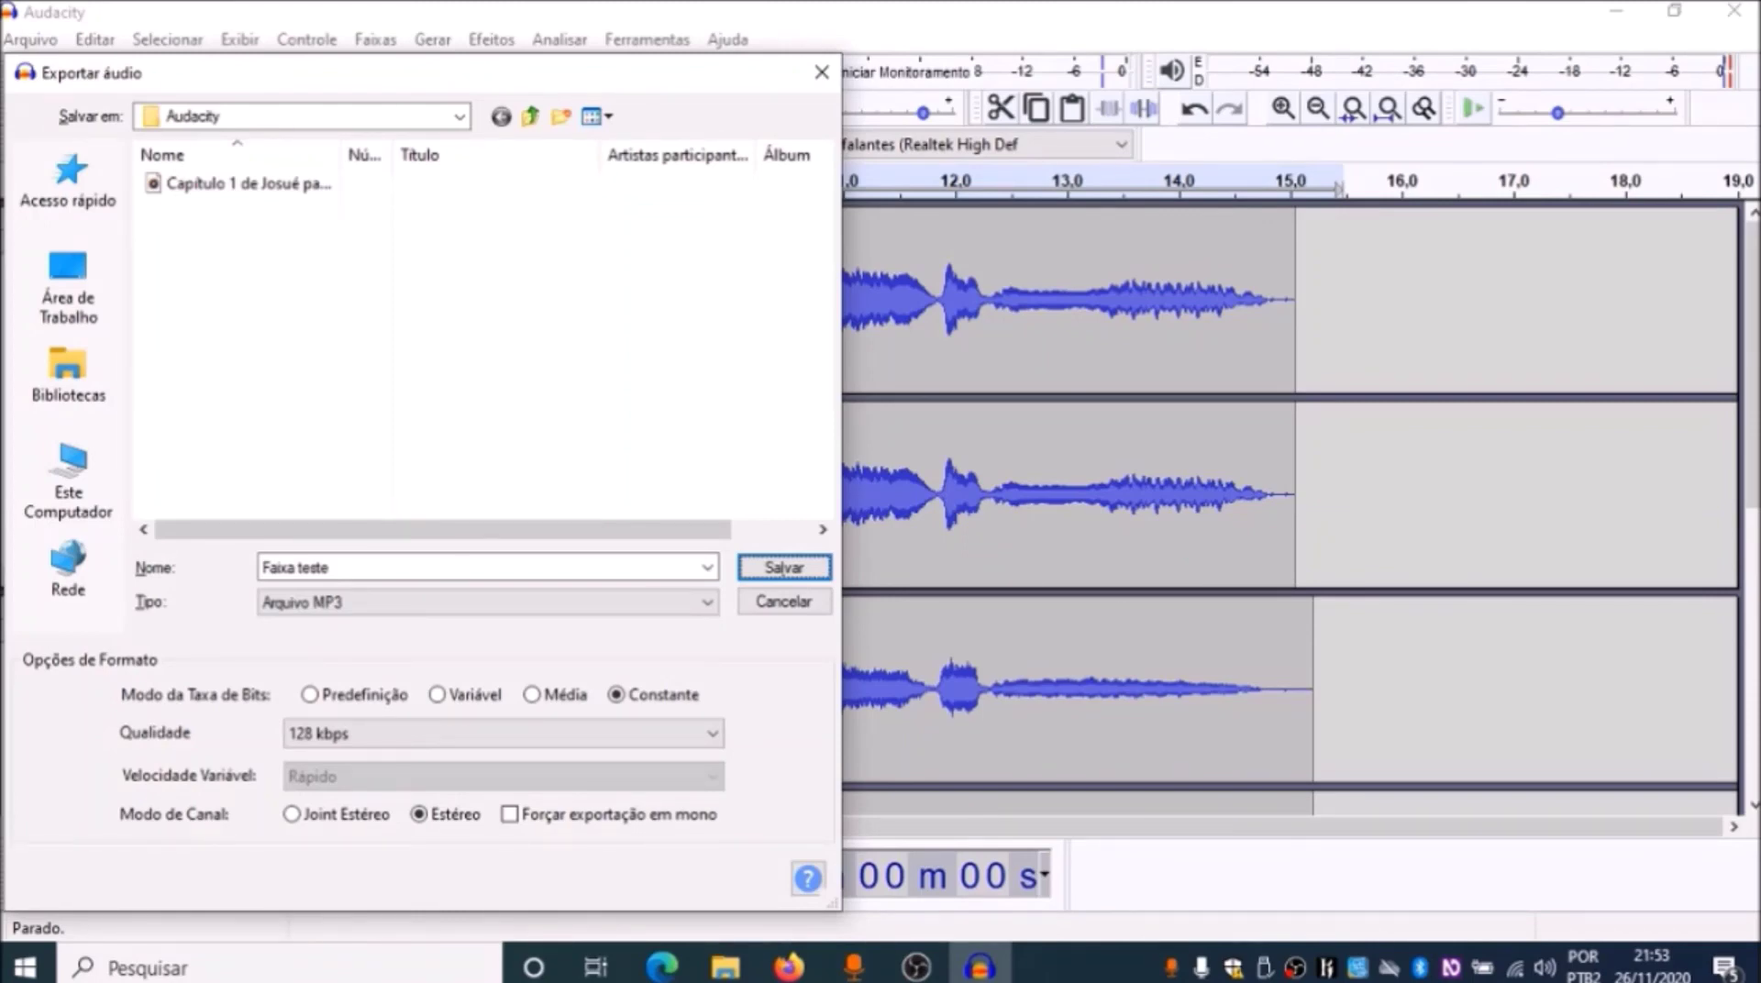
pyautogui.press('Tab')
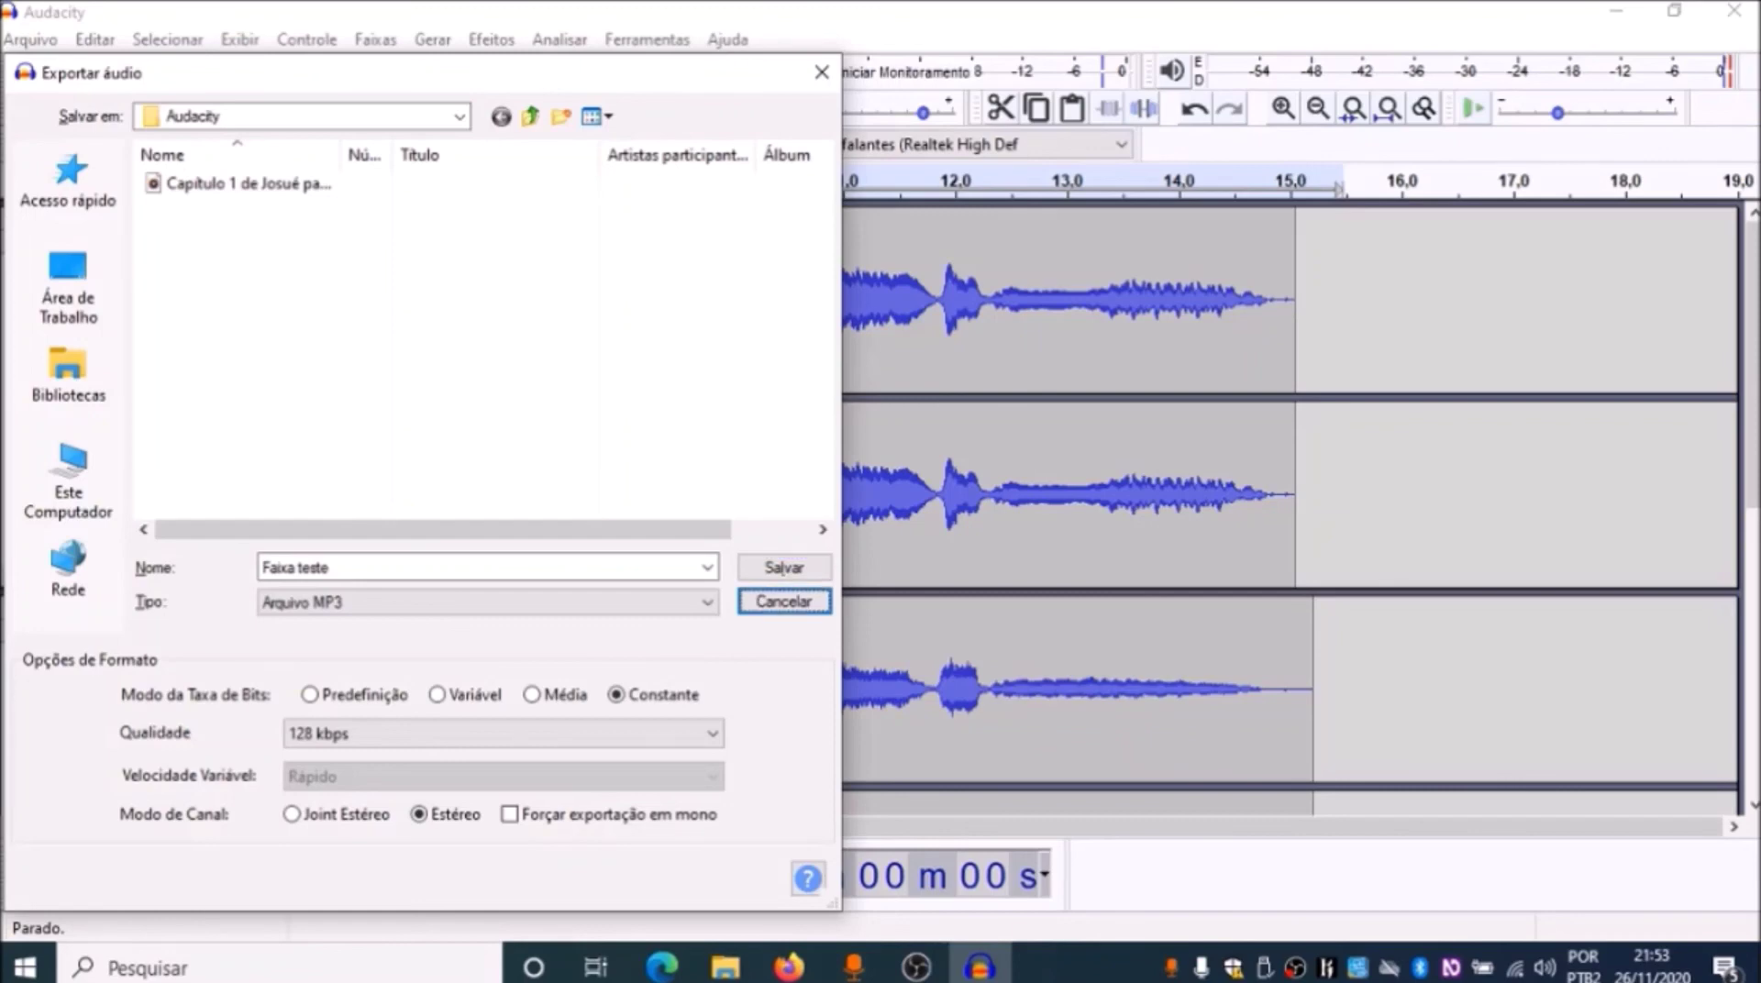
# Try the Predefinição bit rate mode for the MP3 export and return it to Constante
pyautogui.press('Tab')
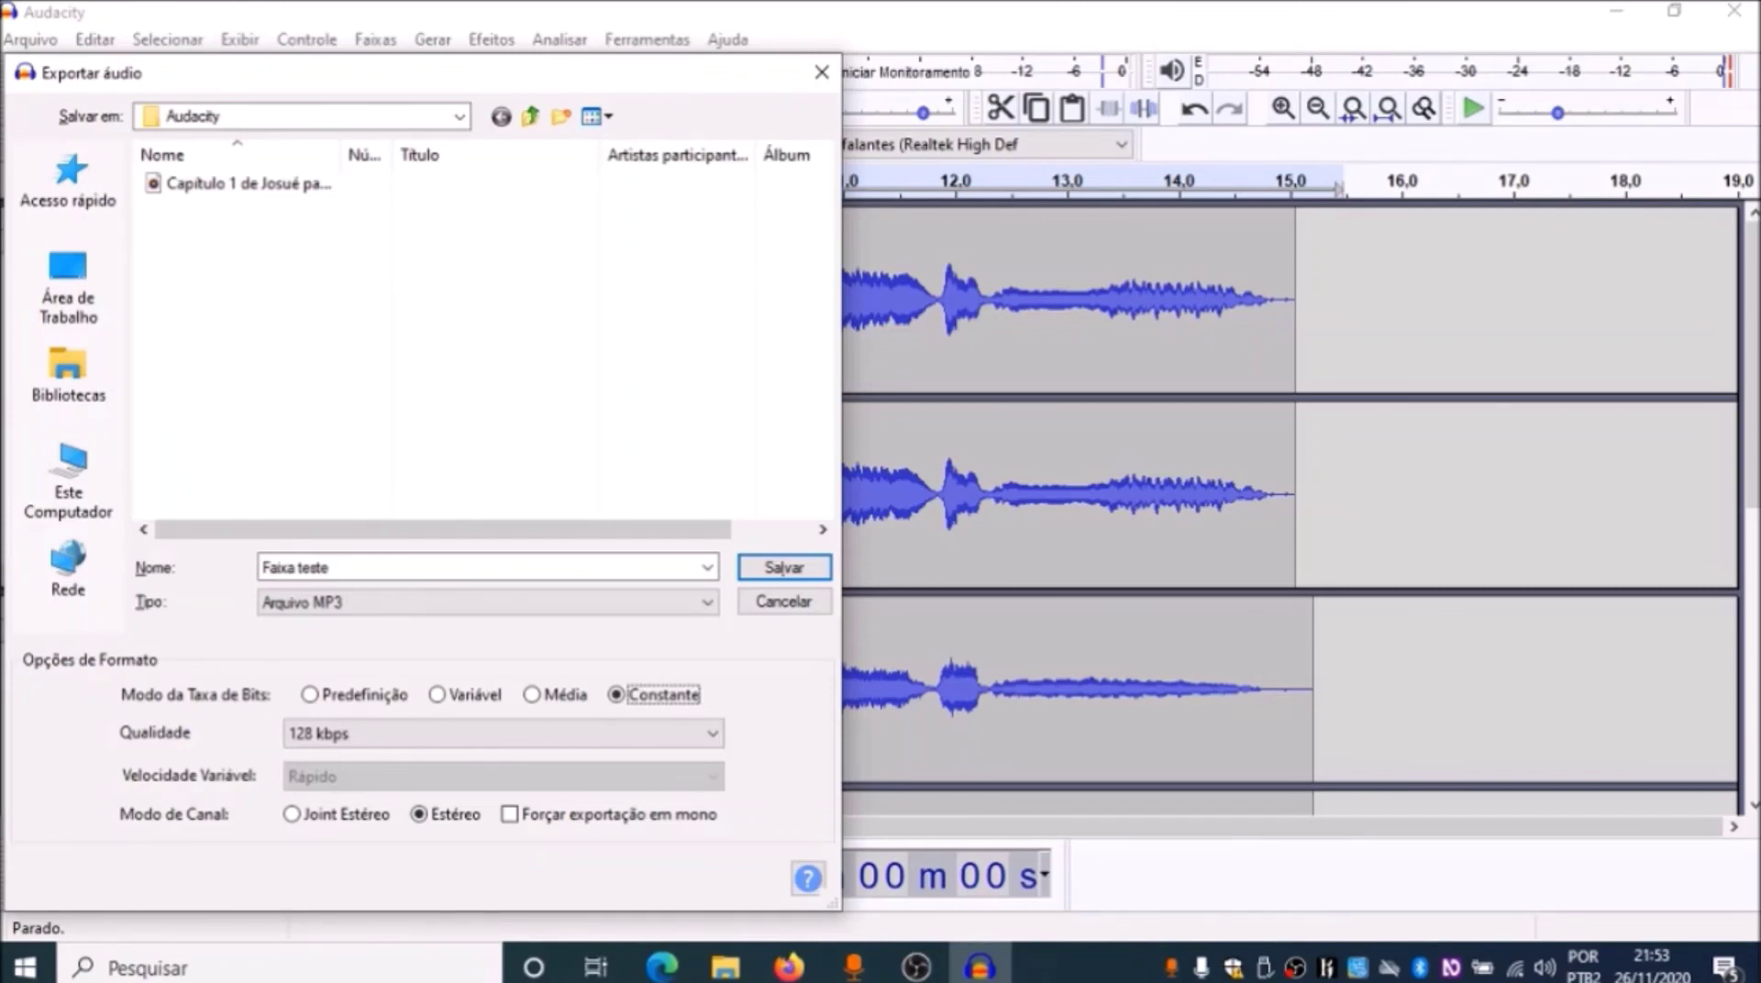
pyautogui.press('Left')
pyautogui.press('Left')
pyautogui.press('Left')
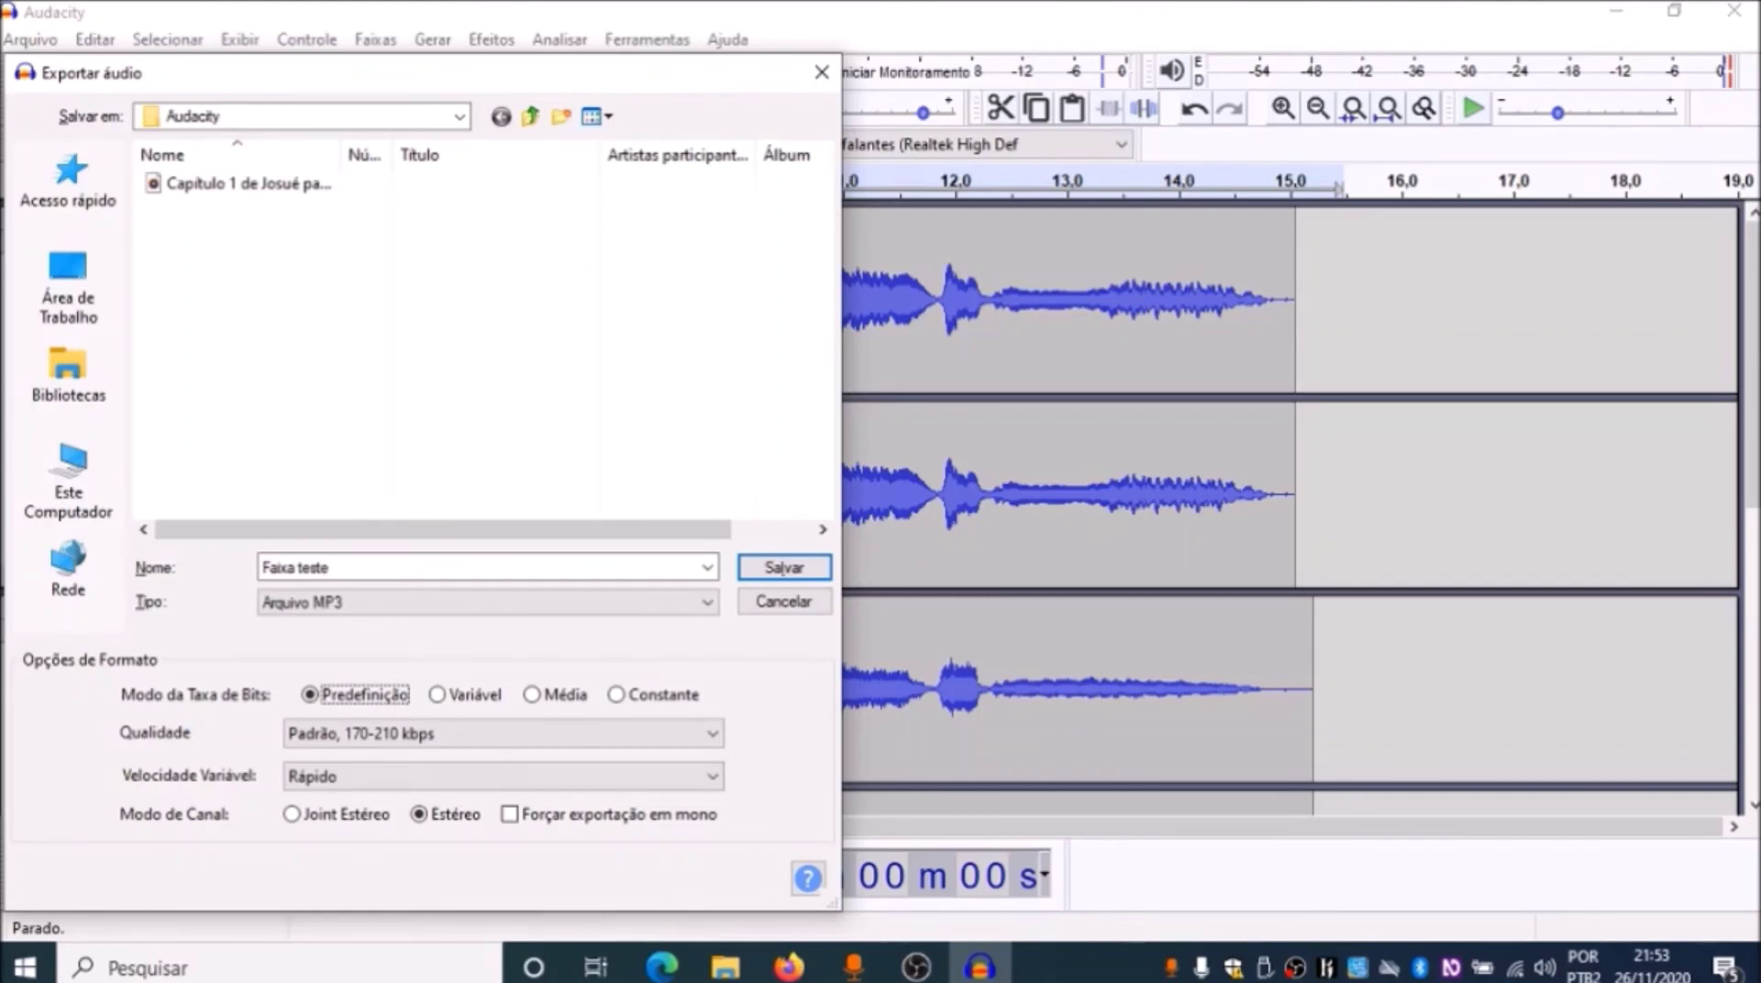
pyautogui.press('Right')
pyautogui.press('Right')
pyautogui.press('Right')
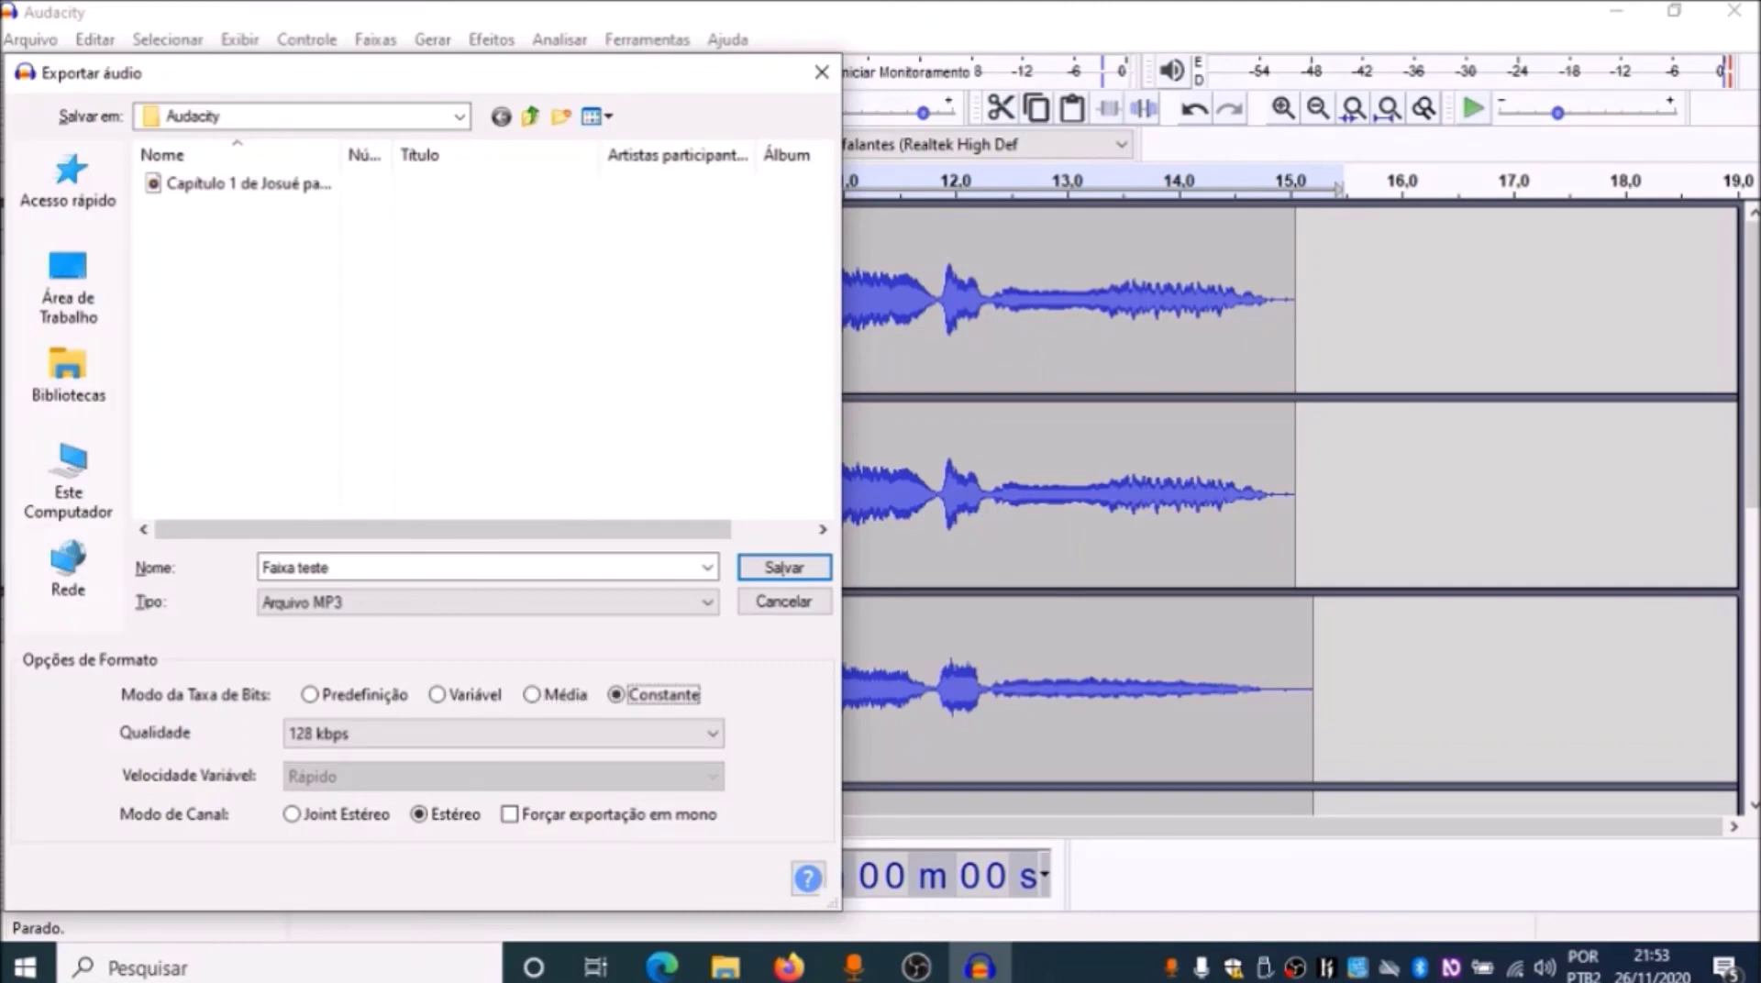
# Browse the neighbouring quality values for the constant bit rate and return to 128 kbps
pyautogui.press('Tab')
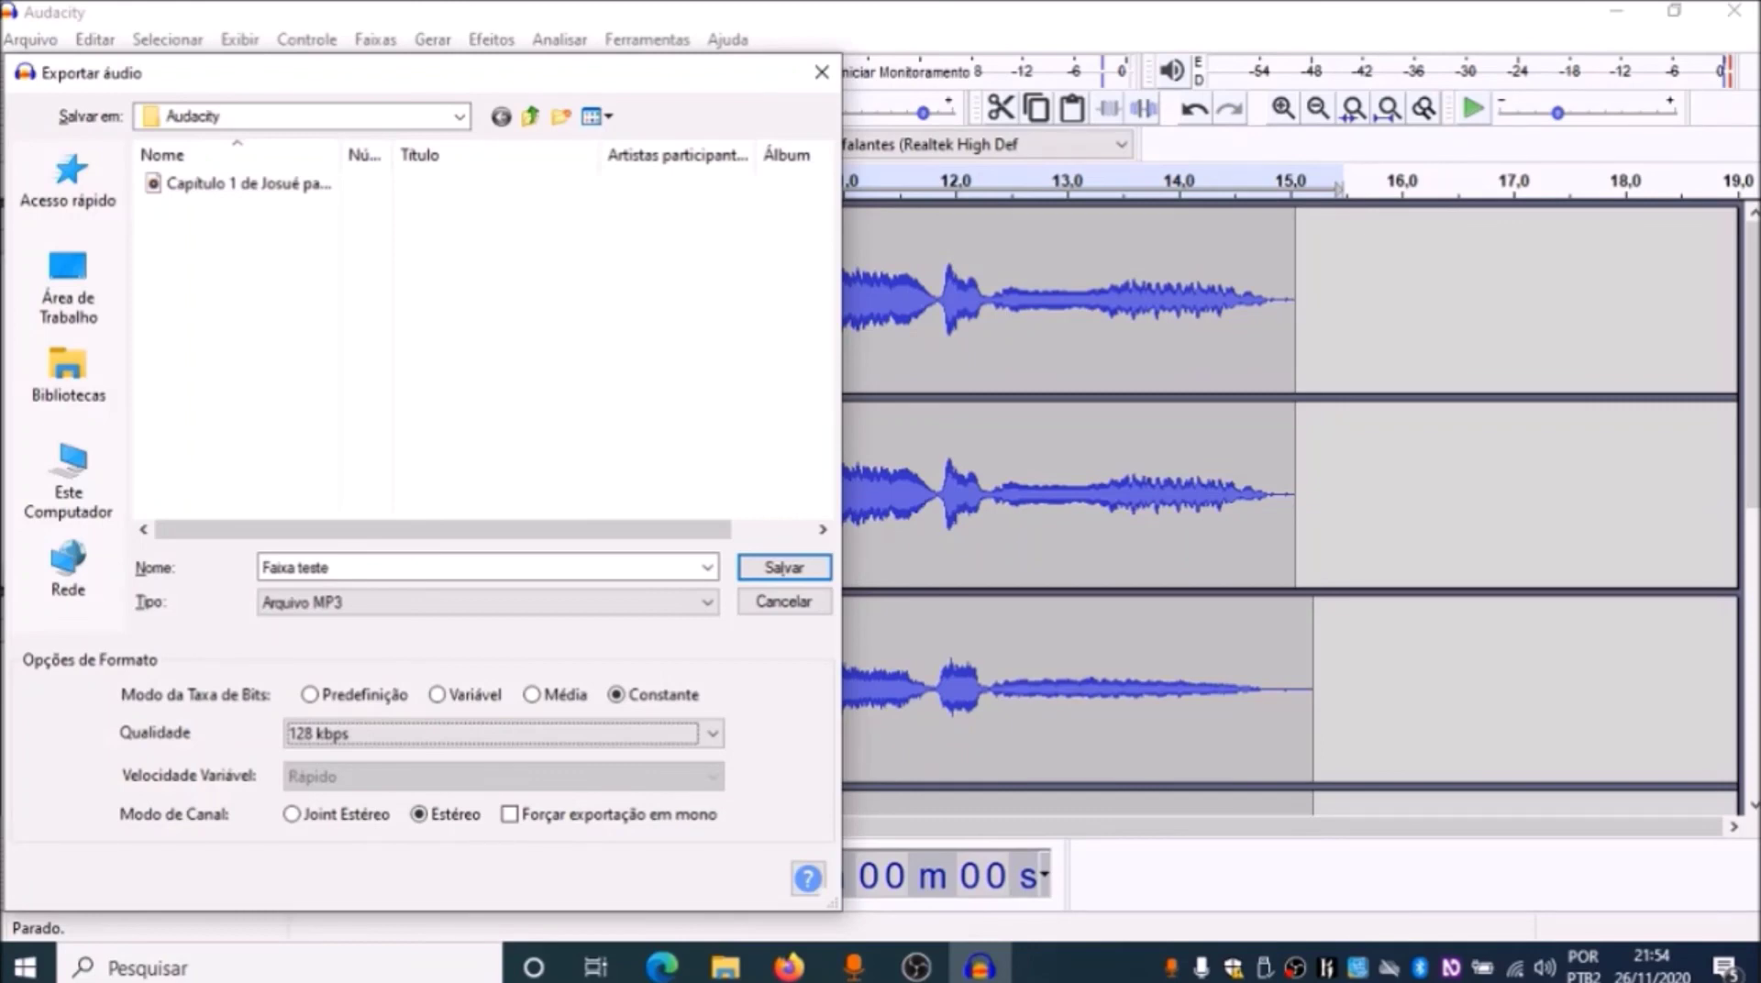
pyautogui.press('Down')
pyautogui.press('Up')
pyautogui.press('Down')
pyautogui.press('Up')
# Save the "Faixa teste" MP3 export in the Audacity folder
pyautogui.hotkey('shift', 'Tab')
pyautogui.hotkey('shift', 'Tab')
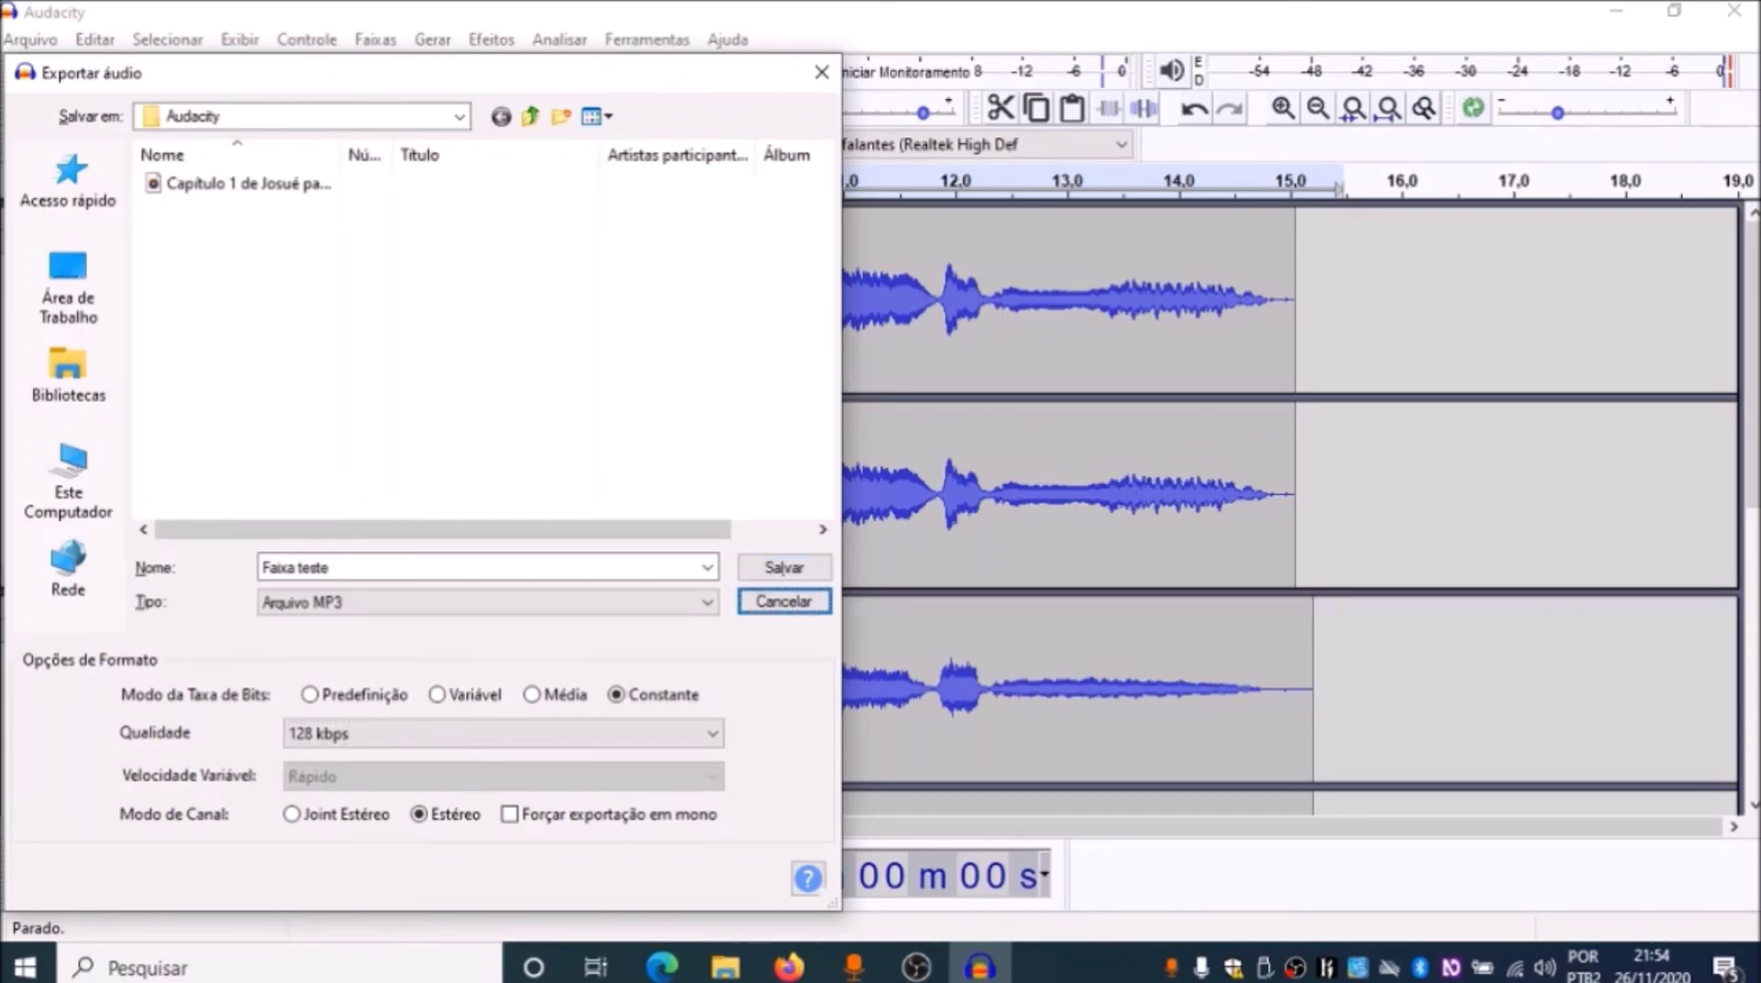
pyautogui.hotkey('shift', 'Tab')
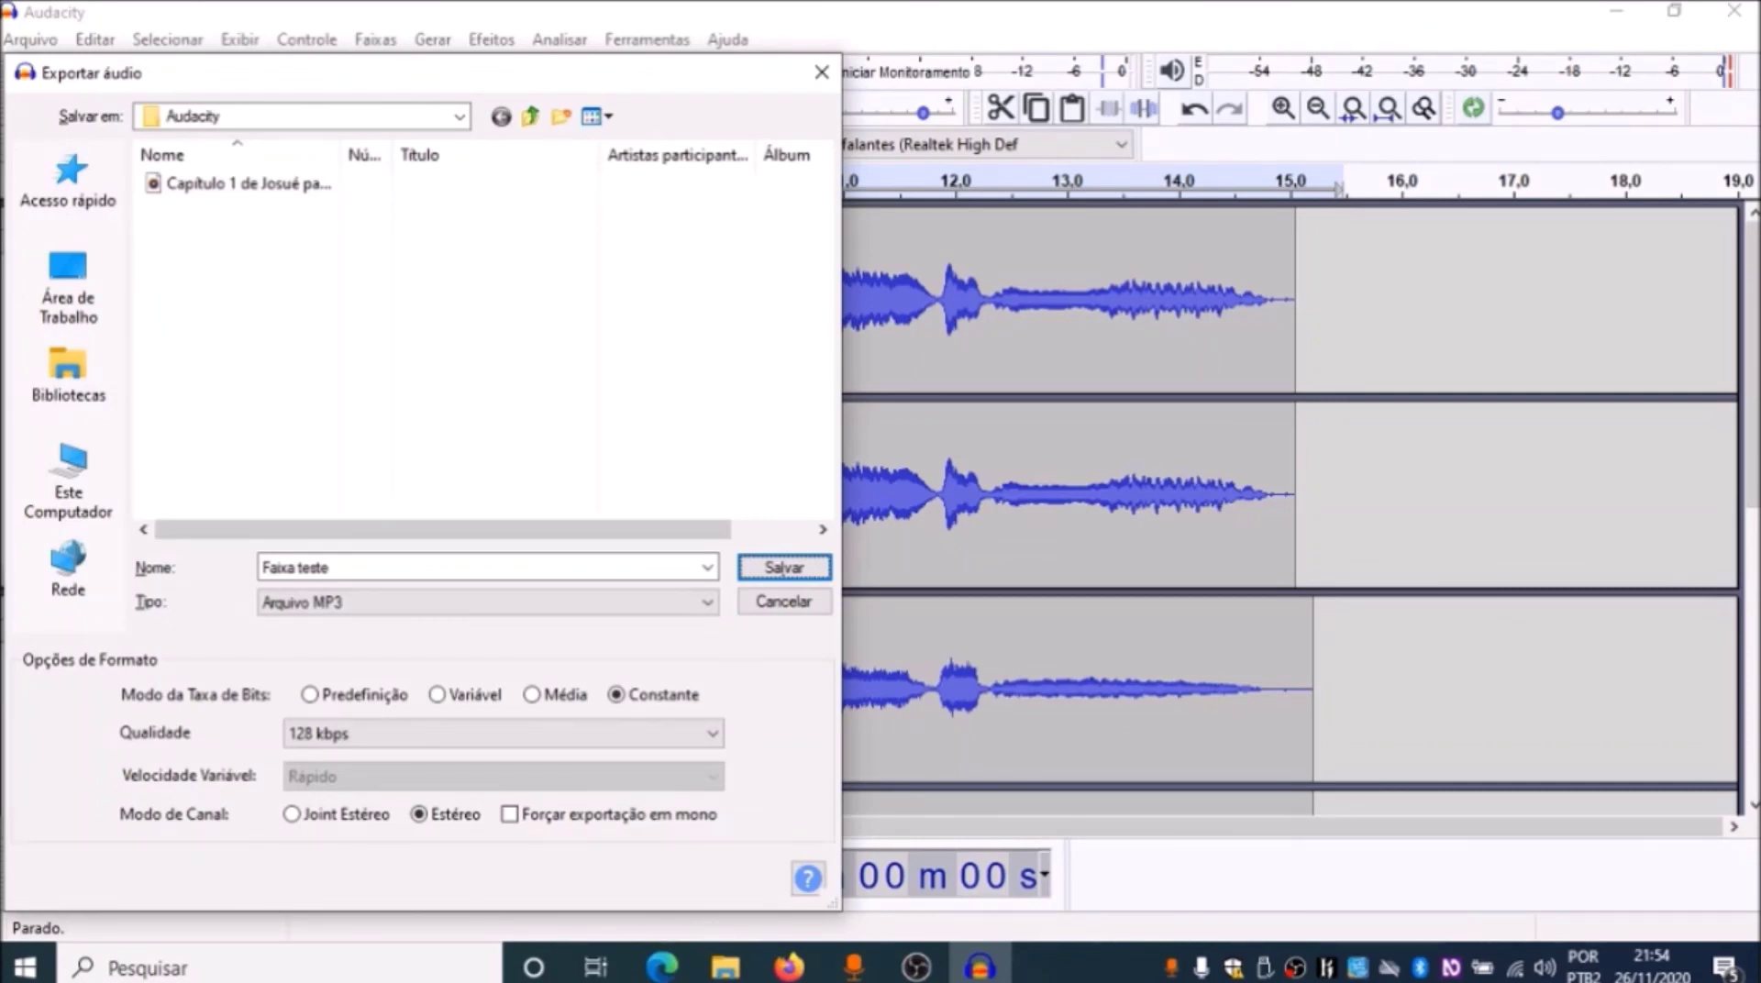
pyautogui.press('Return')
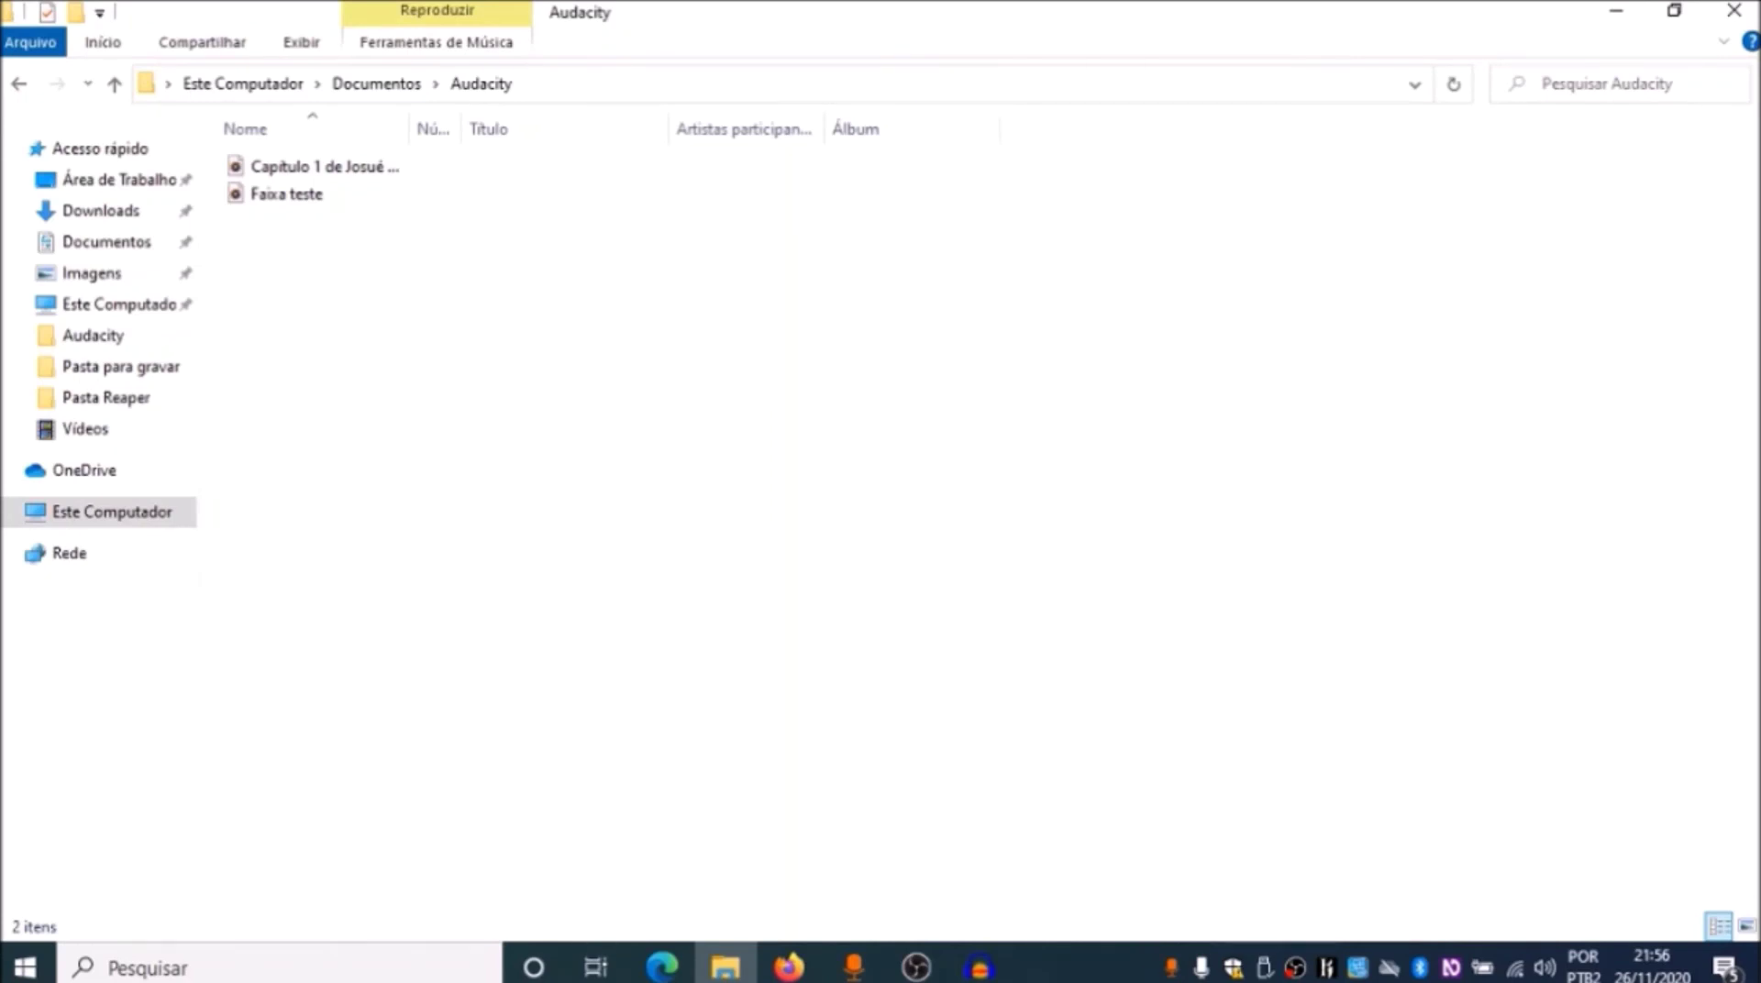
# Play the exported "Faixa teste" file from the Audacity folder in File Explorer, and close the music player
pyautogui.click(286, 193)
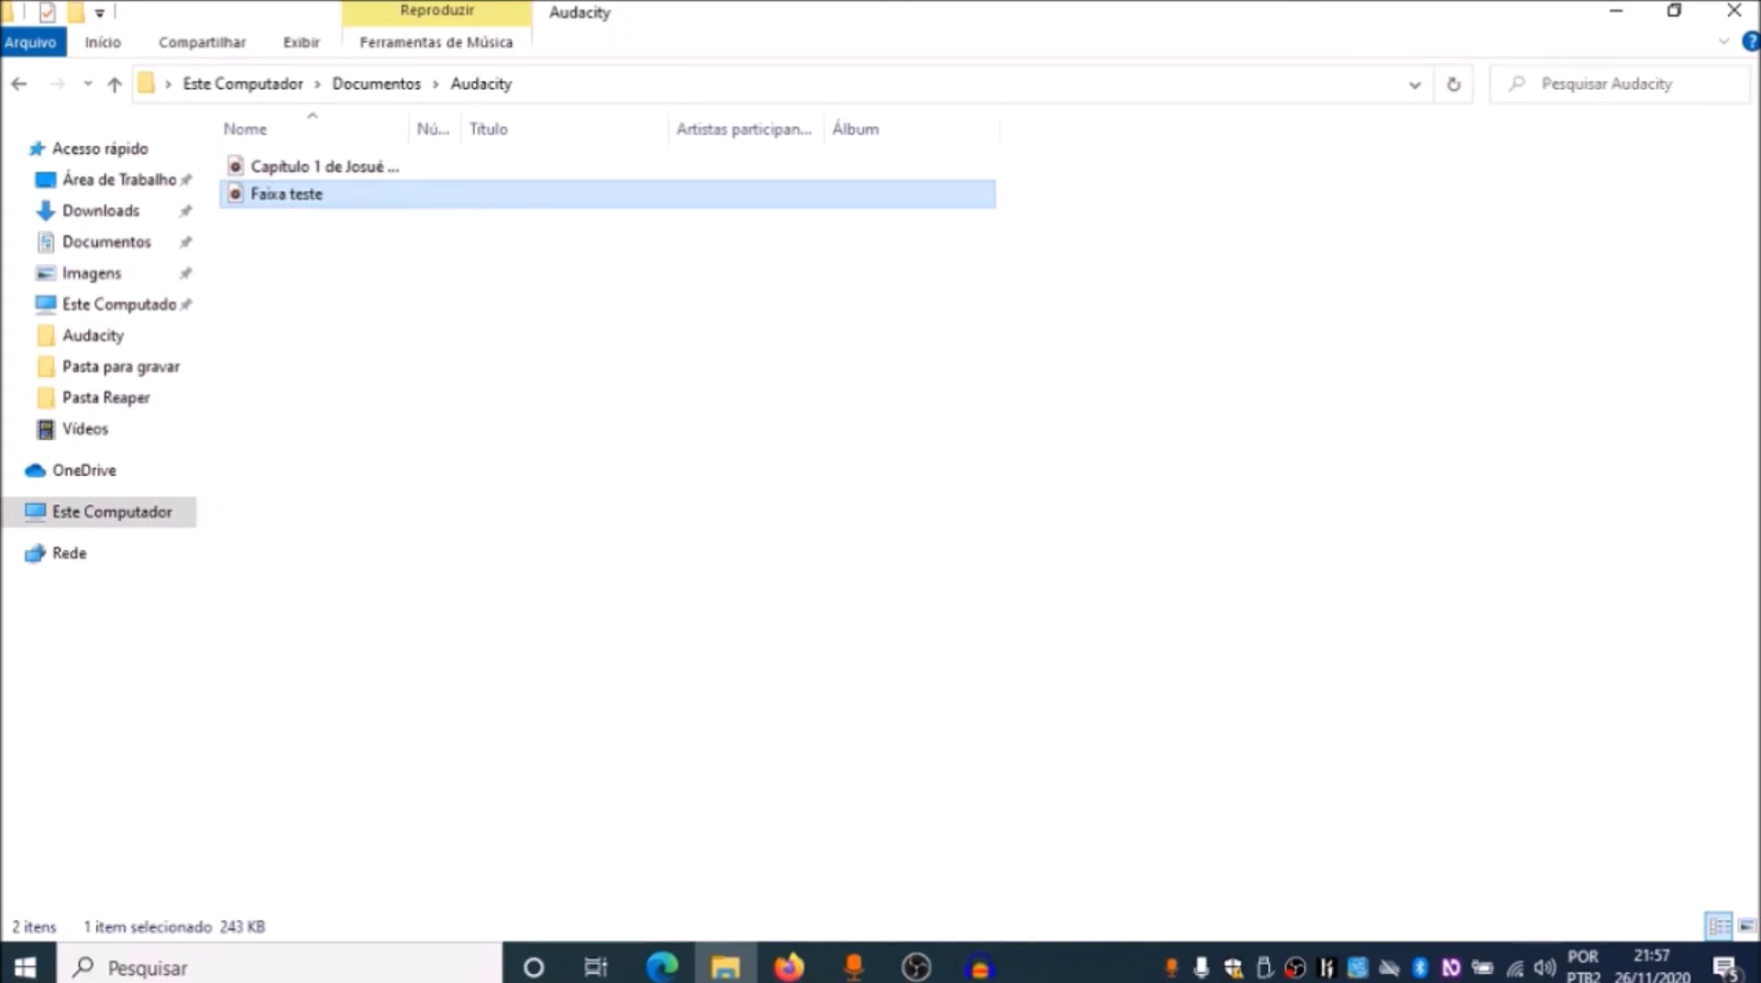
pyautogui.press('Return')
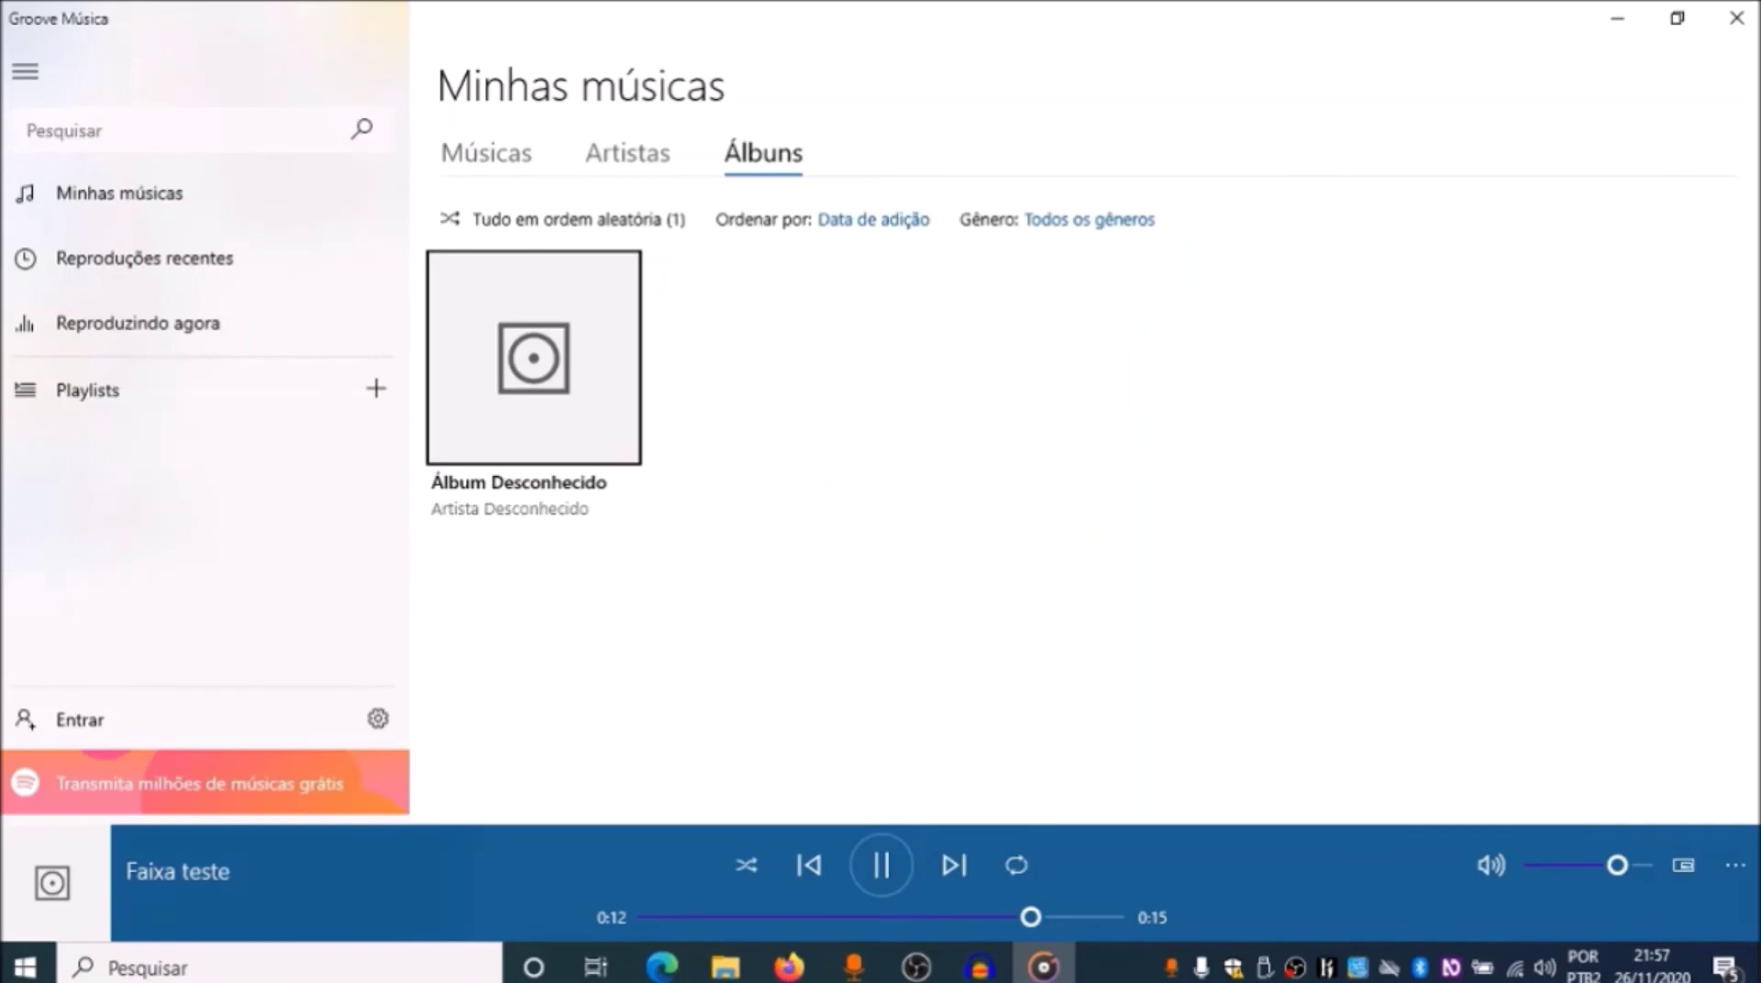
pyautogui.hotkey('alt', 'F4')
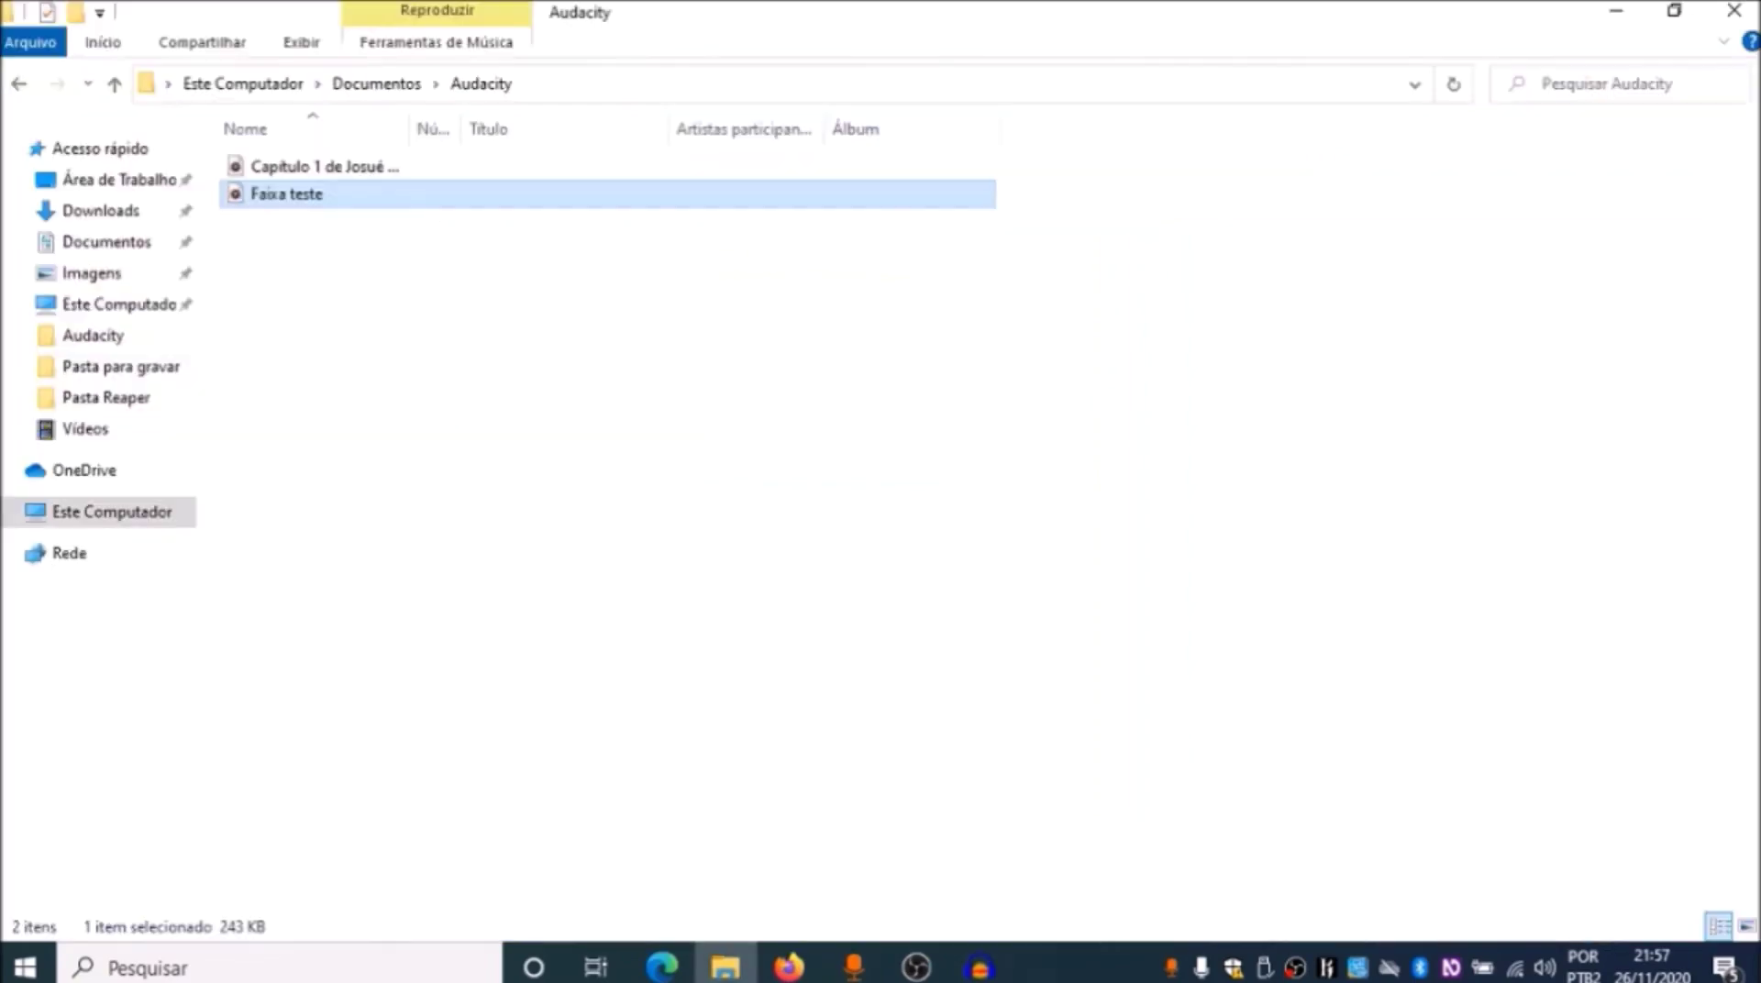